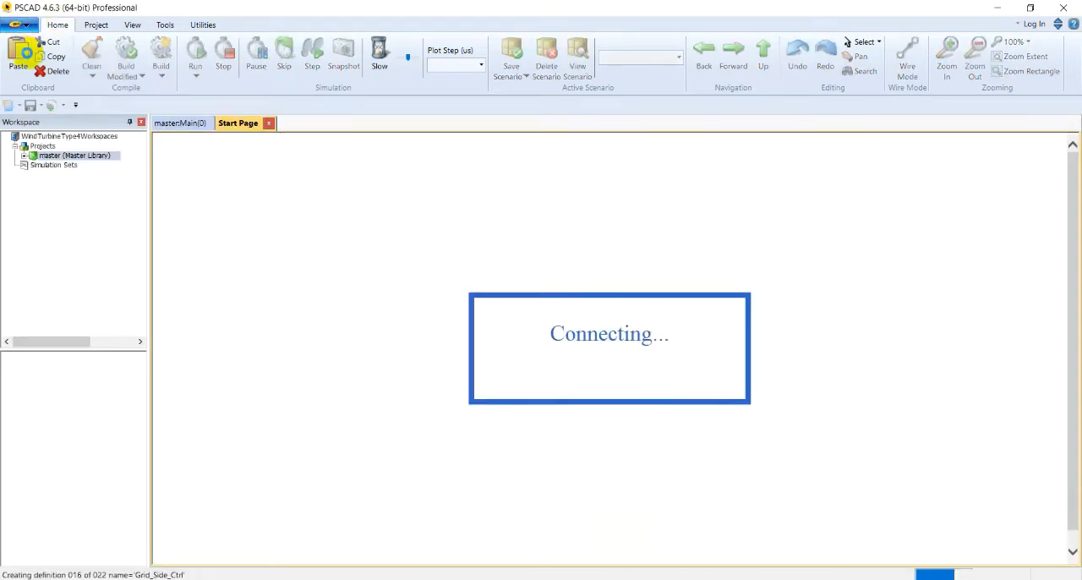
Open the workspace file WindTurbineType4Workspaces.pswx from the type4windturbinemodel_1 folder
{"action": "left_click", "coordinate": [26, 23]}
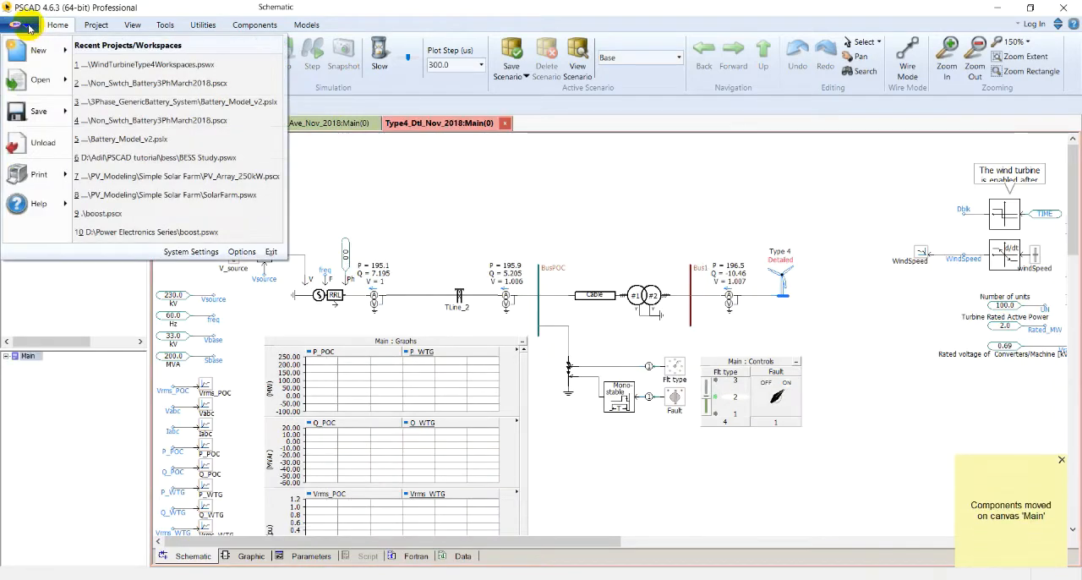
{"action": "left_click", "coordinate": [22, 76]}
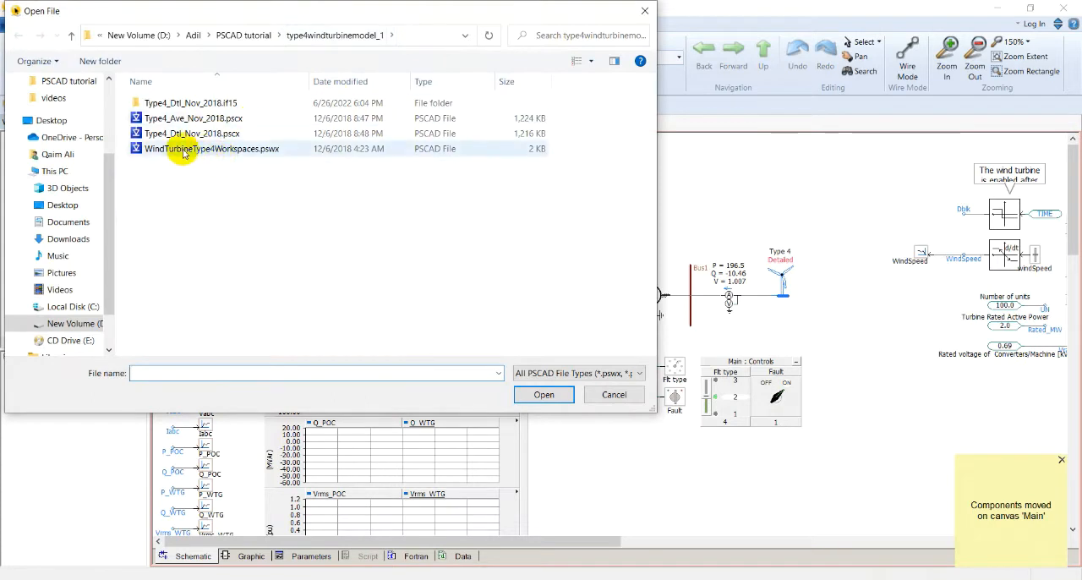
{"action": "double_click", "coordinate": [241, 150]}
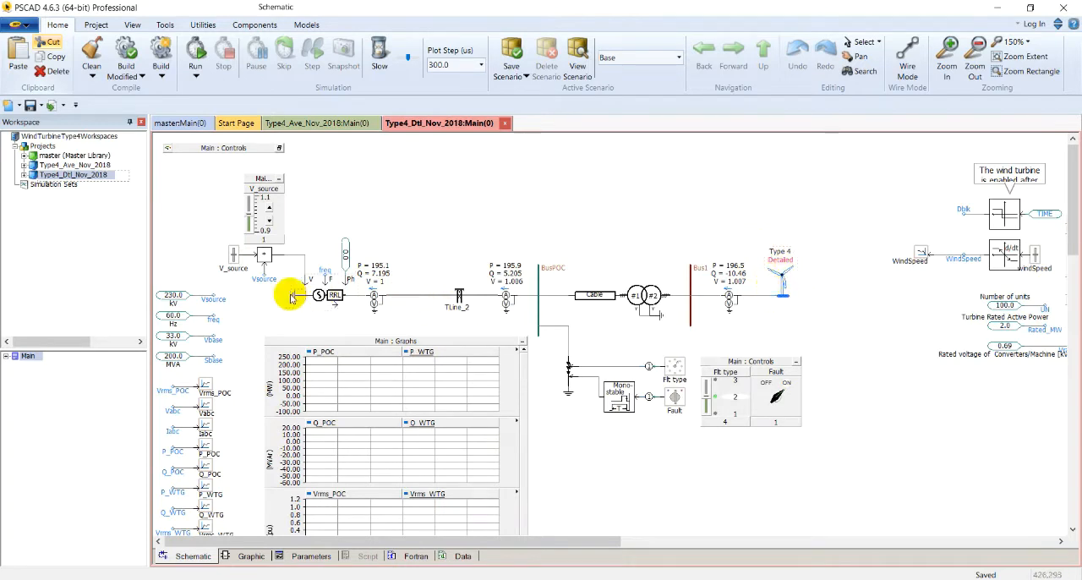
Review the configuration and winding voltages of the three-phase two-winding transformer between BusPOC and Bus1
{"action": "left_click", "coordinate": [540, 279]}
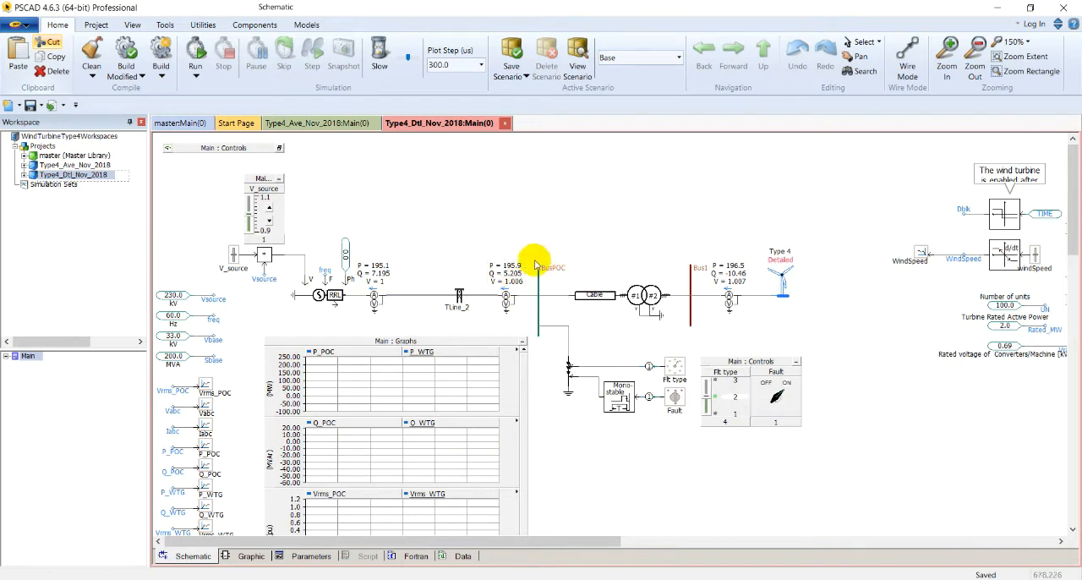
{"action": "double_click", "coordinate": [641, 291]}
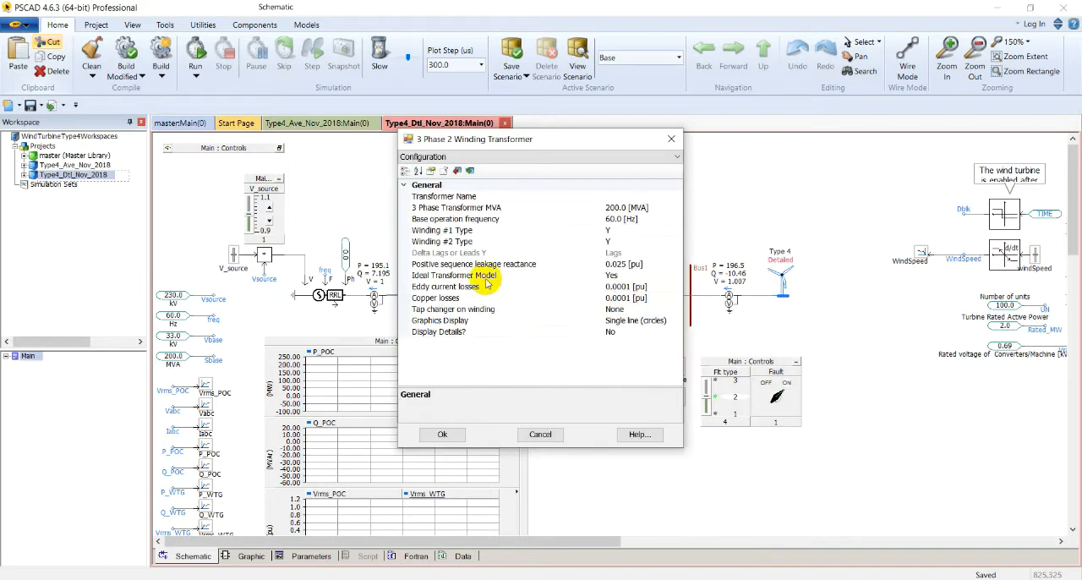
{"action": "left_click", "coordinate": [481, 158]}
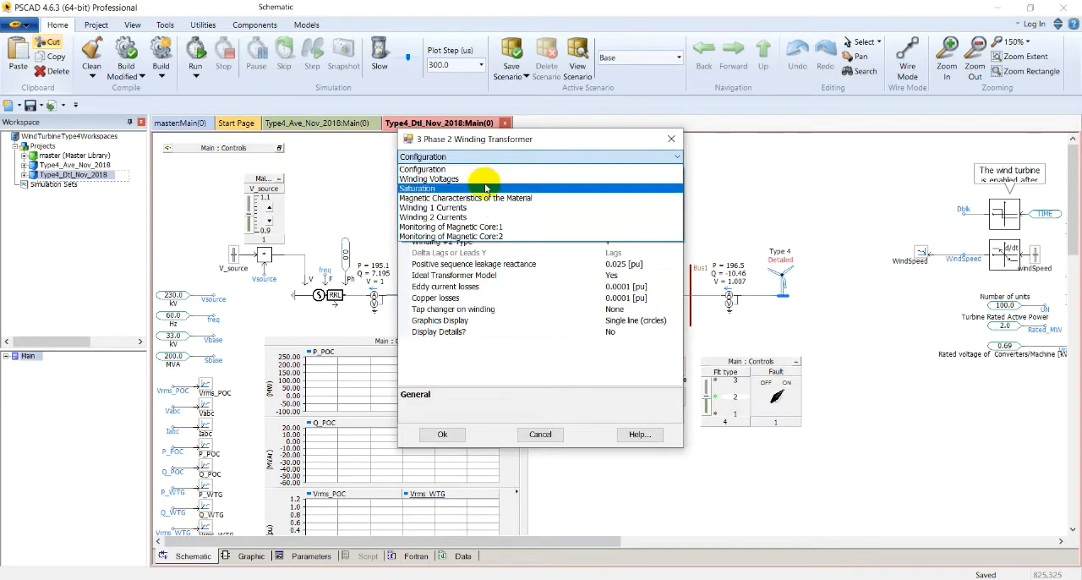
{"action": "left_click", "coordinate": [487, 179]}
{"action": "left_click_drag", "start_coordinate": [546, 138], "coordinate": [868, 180]}
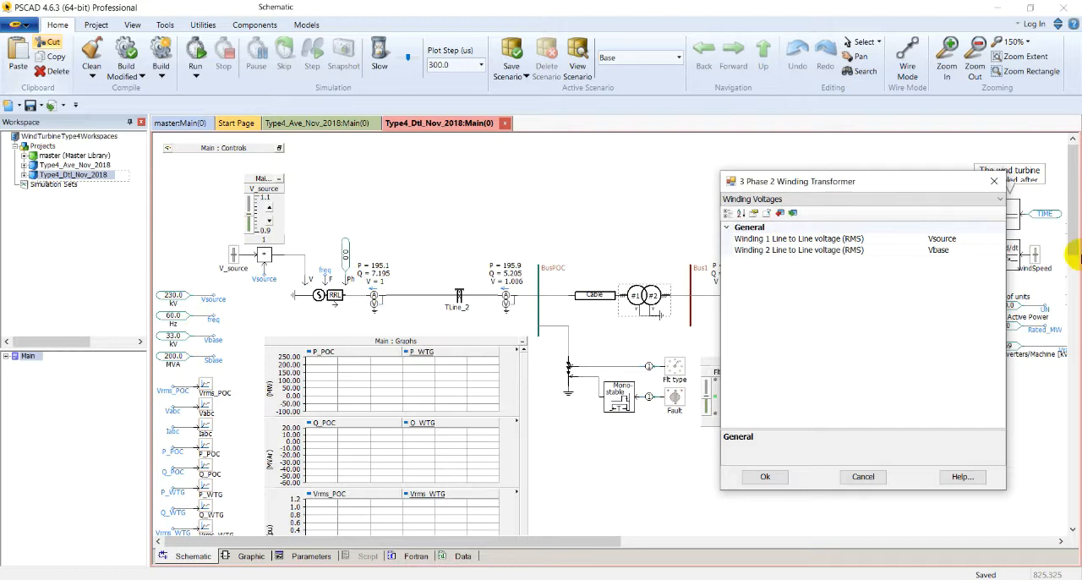
{"action": "left_click", "coordinate": [764, 476]}
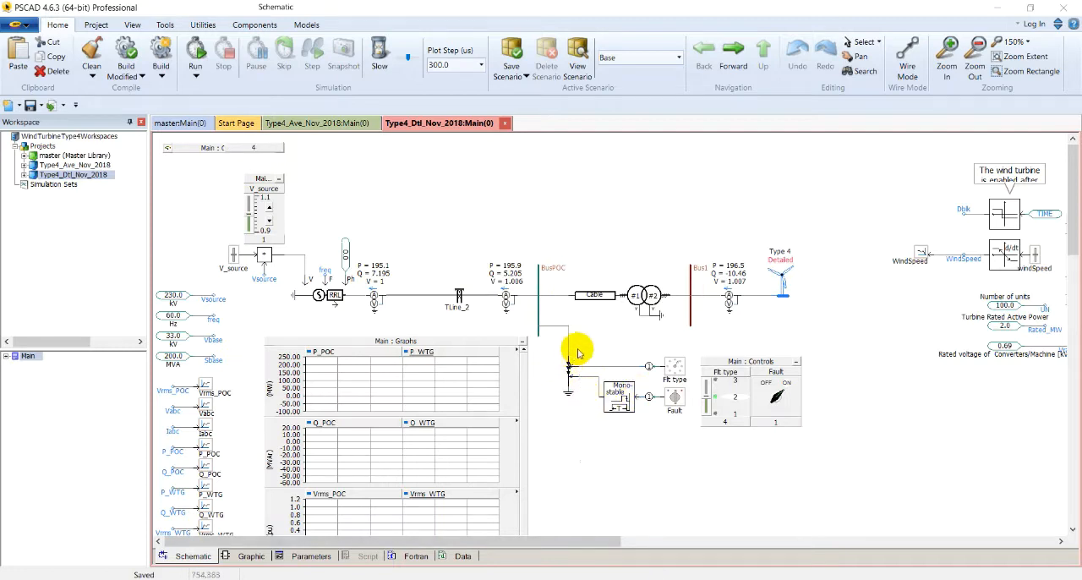
Inspect the parameters of the fault circuit's monostable multivibrator and of the Flt type rotary switch
{"action": "left_click", "coordinate": [624, 402]}
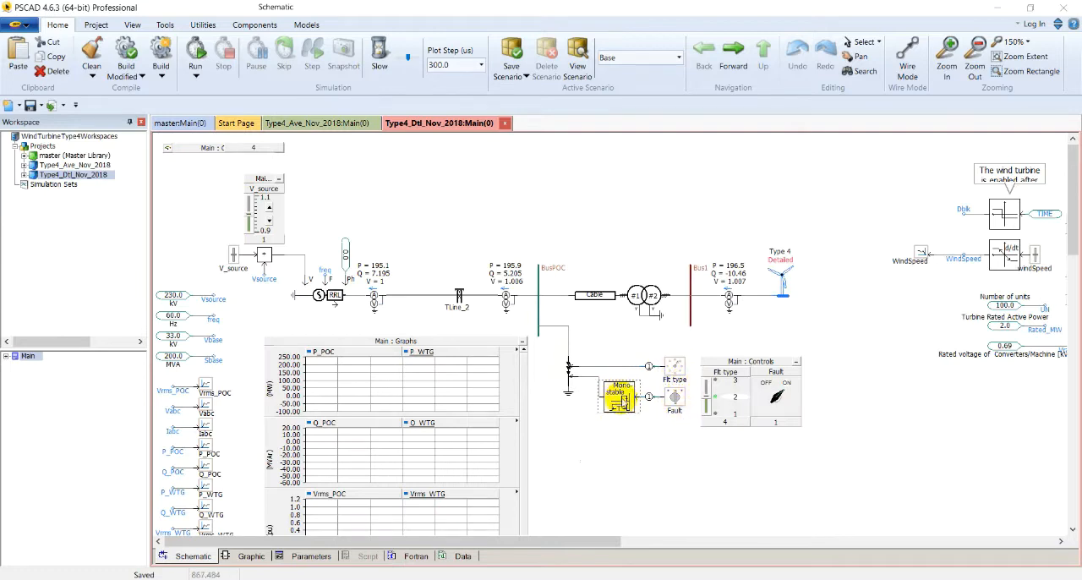
{"action": "double_click", "coordinate": [619, 402]}
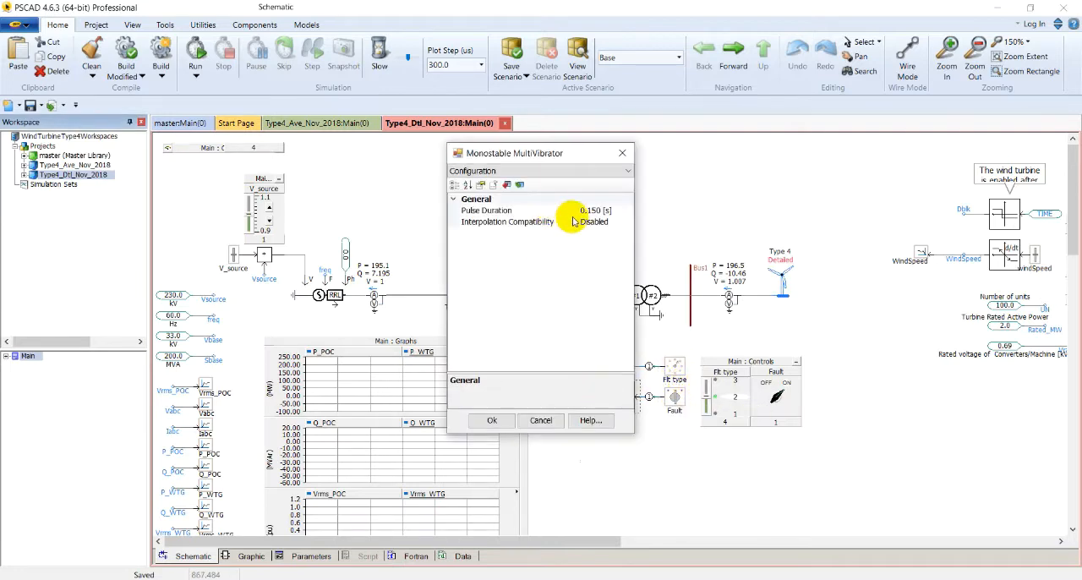
{"action": "left_click", "coordinate": [622, 153]}
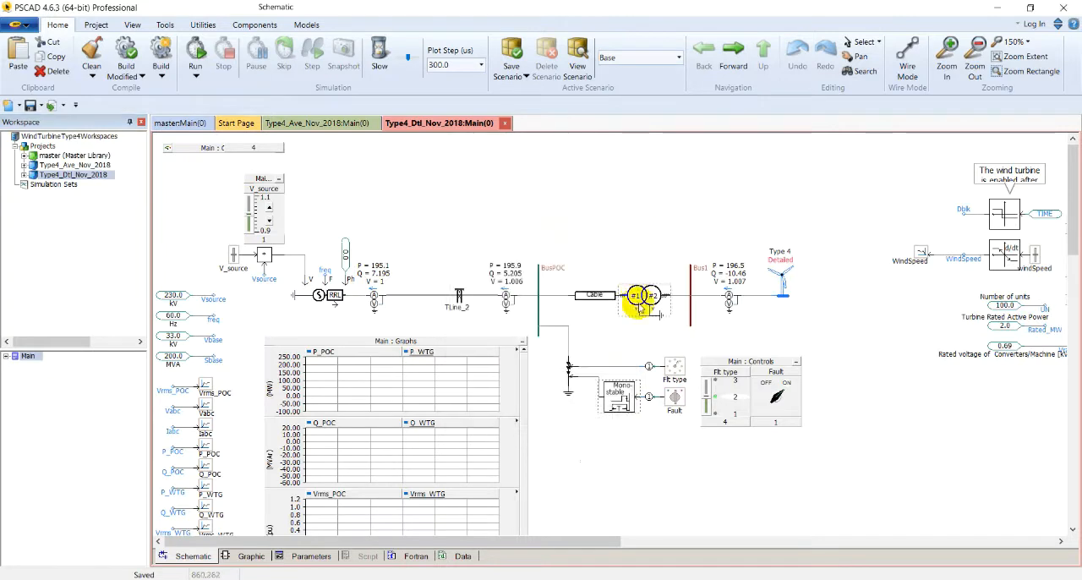
{"action": "double_click", "coordinate": [672, 364]}
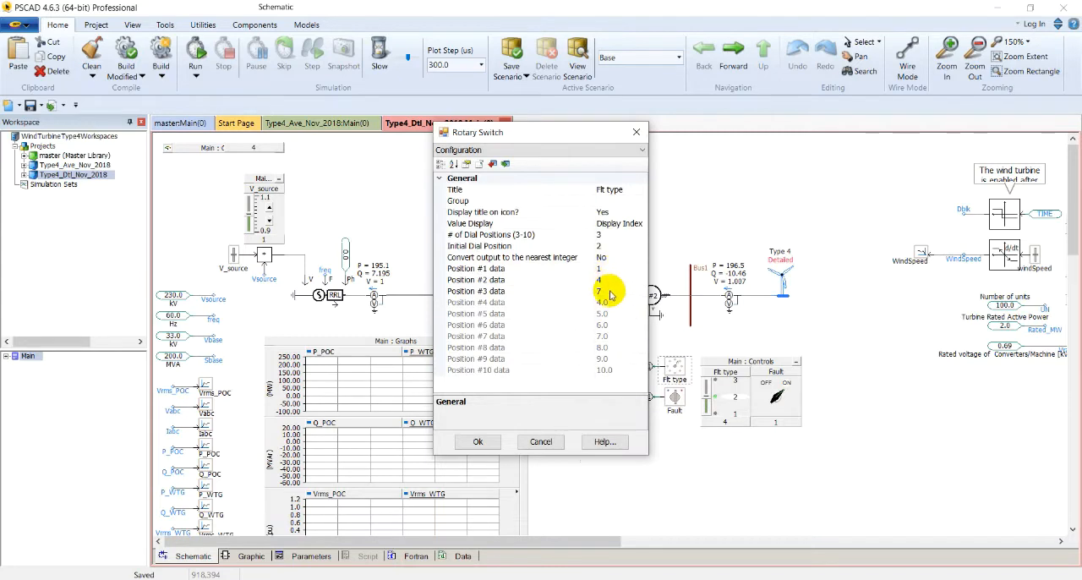
{"action": "left_click", "coordinate": [635, 134]}
Look up the fault type control values in the three-phase fault component's help, checking the A, AB and ABC to ground entries
{"action": "left_click", "coordinate": [567, 365]}
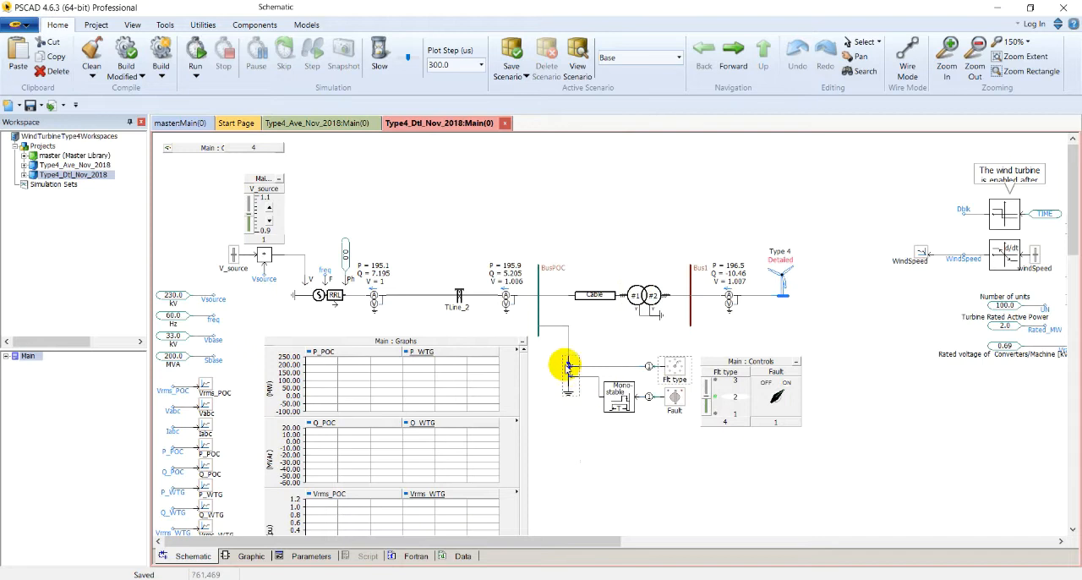
{"action": "double_click", "coordinate": [566, 365]}
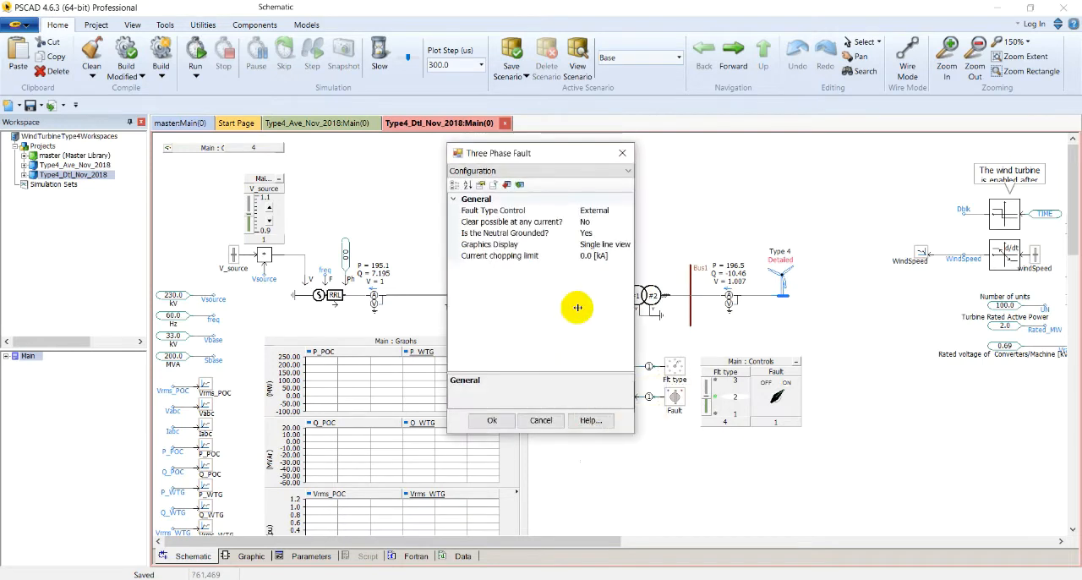
{"action": "left_click", "coordinate": [592, 418]}
{"action": "scroll", "coordinate": [438, 386], "scroll_direction": "down", "scroll_amount": 5}
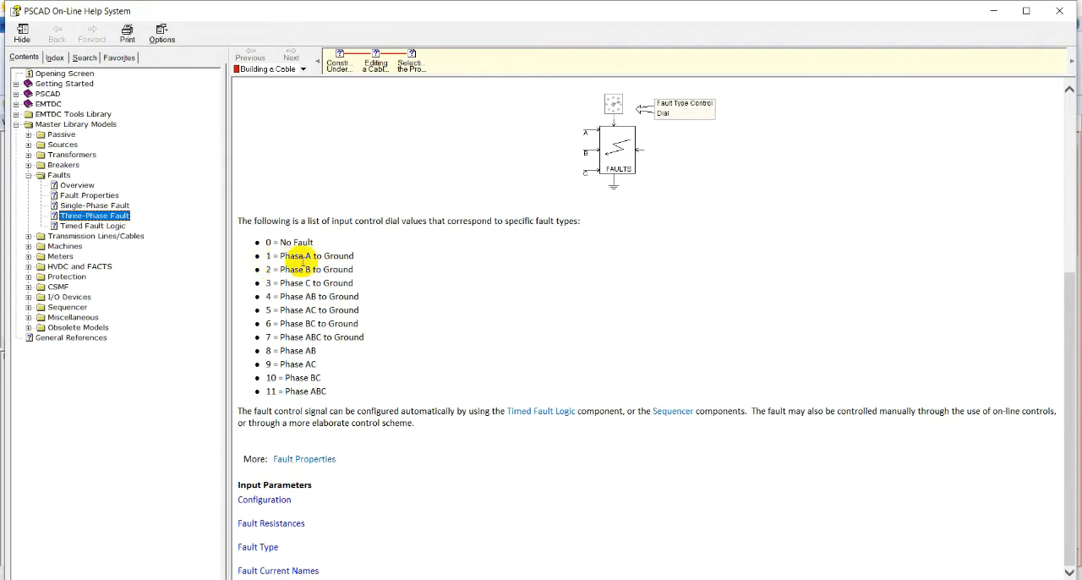
{"action": "left_click_drag", "start_coordinate": [363, 251], "coordinate": [269, 262]}
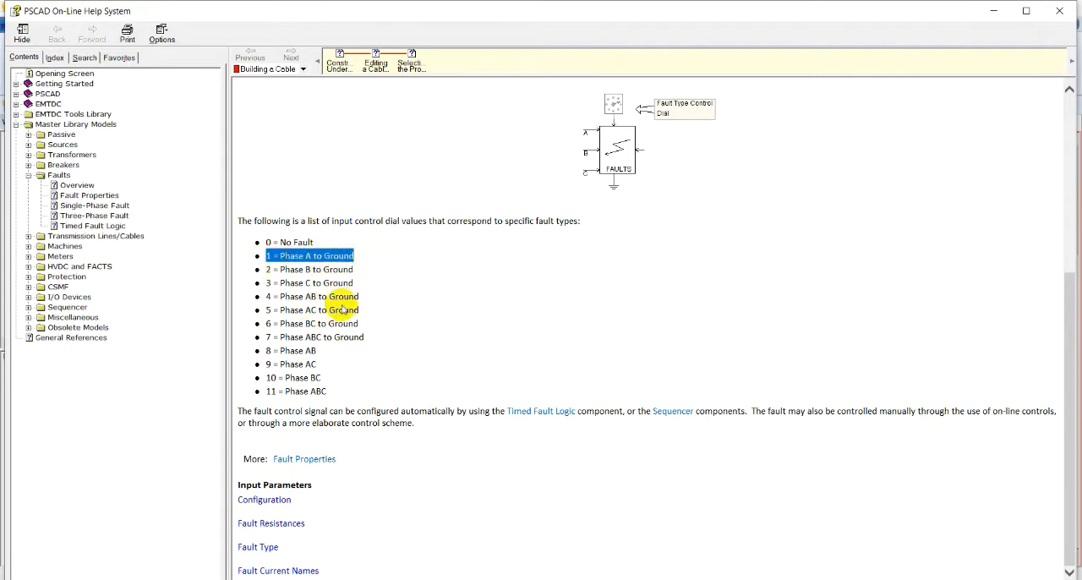
{"action": "left_click_drag", "start_coordinate": [360, 298], "coordinate": [271, 288]}
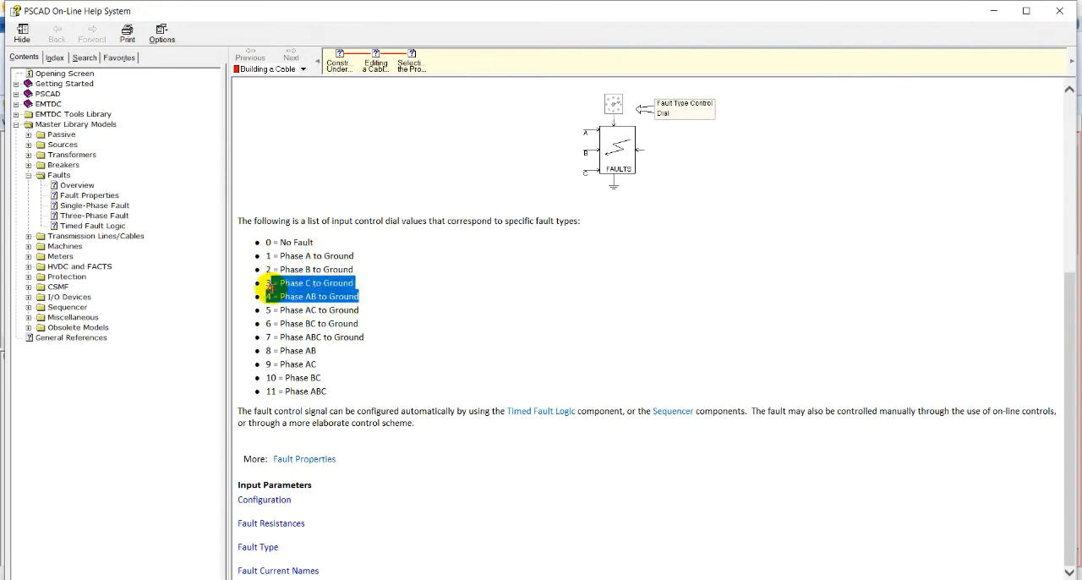
{"action": "left_click", "coordinate": [271, 288]}
{"action": "left_click_drag", "start_coordinate": [366, 338], "coordinate": [267, 336]}
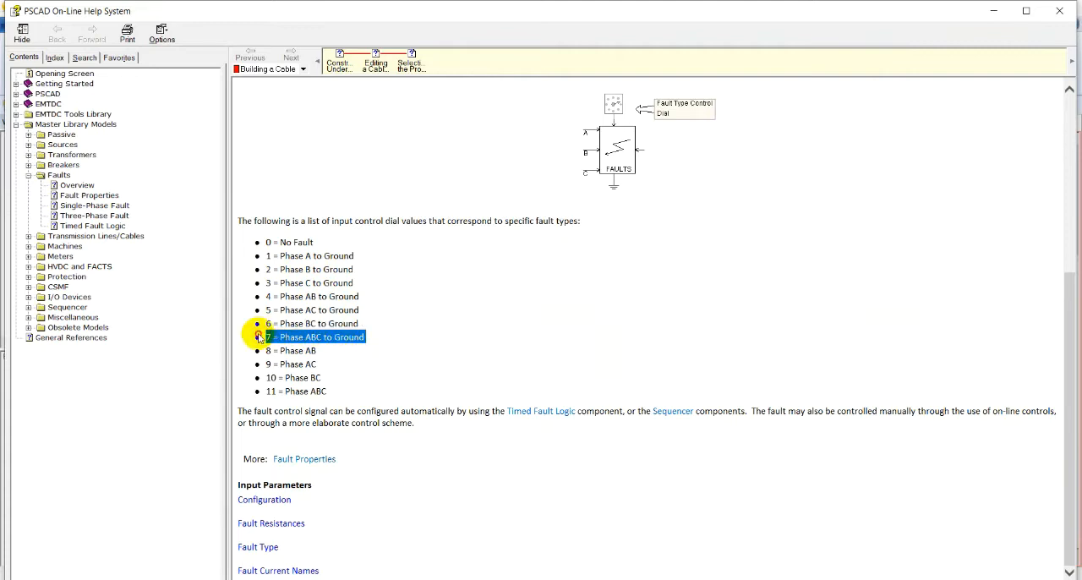
{"action": "left_click", "coordinate": [555, 299]}
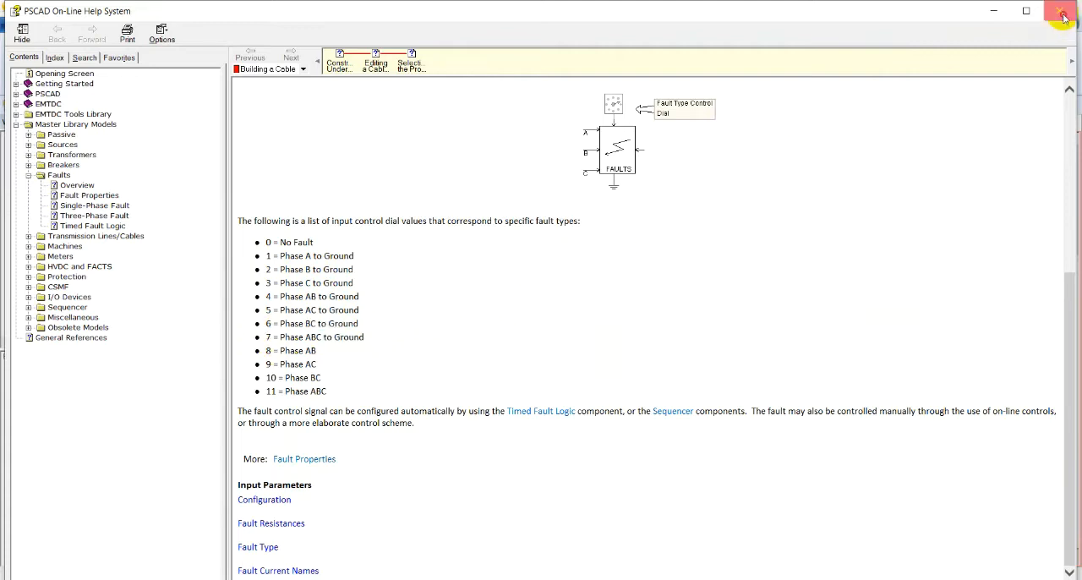
{"action": "left_click", "coordinate": [1063, 17]}
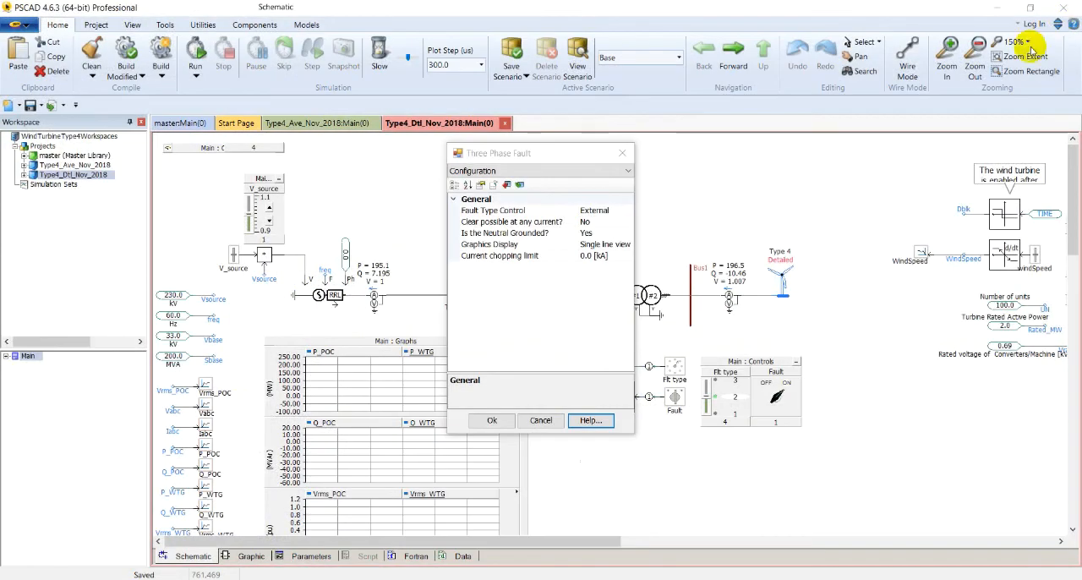
{"action": "left_click", "coordinate": [541, 420]}
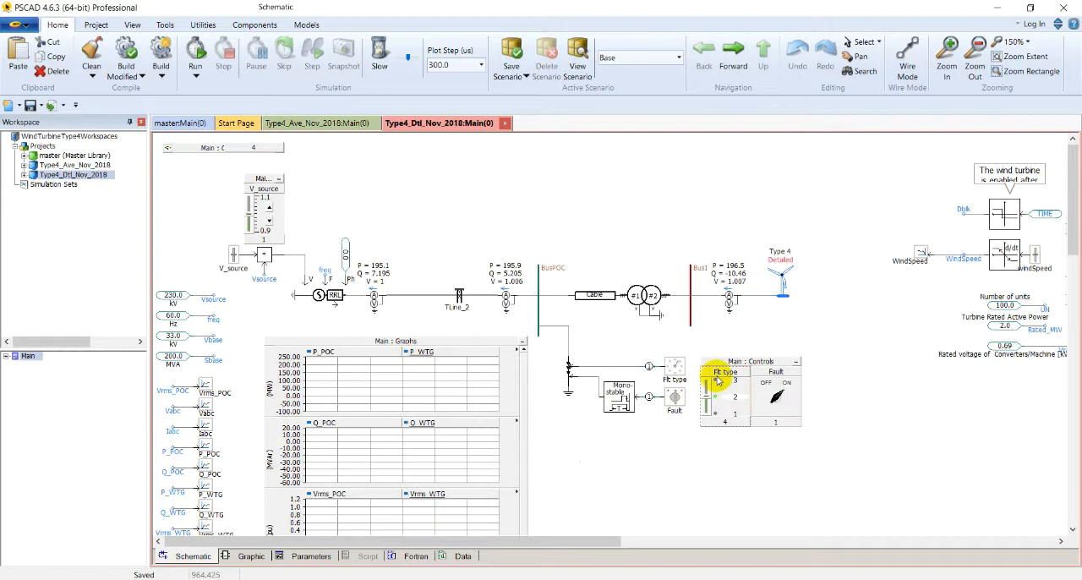
Try moving the Flt type selector in the fault controls
{"action": "mouse_move", "coordinate": [717, 381]}
{"action": "left_mouse_down"}
{"action": "mouse_move", "coordinate": [688, 374]}
{"action": "mouse_move", "coordinate": [708, 398]}
{"action": "left_mouse_up"}
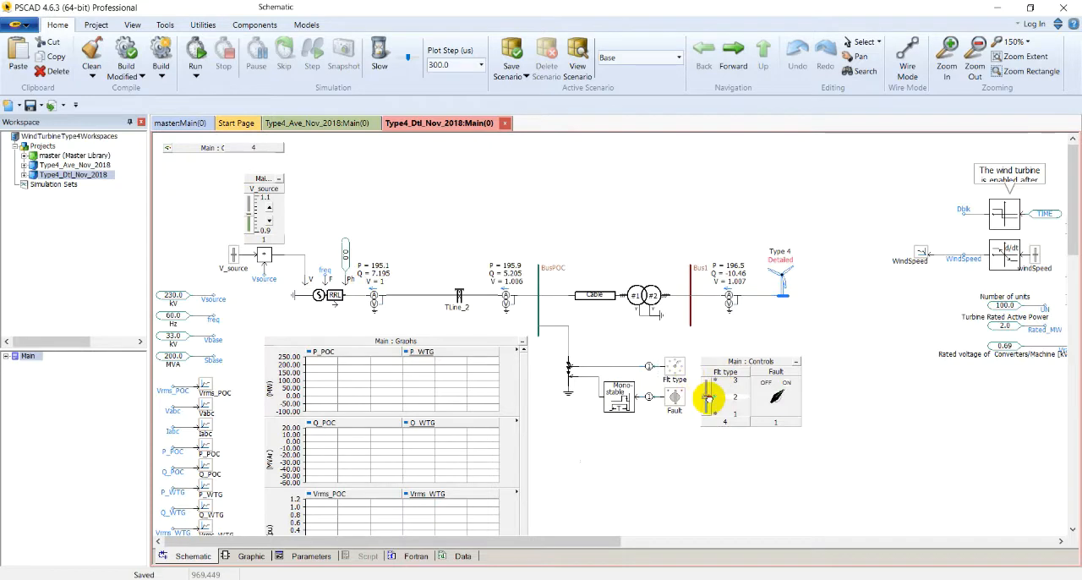
{"action": "left_click_drag", "start_coordinate": [703, 393], "coordinate": [704, 410]}
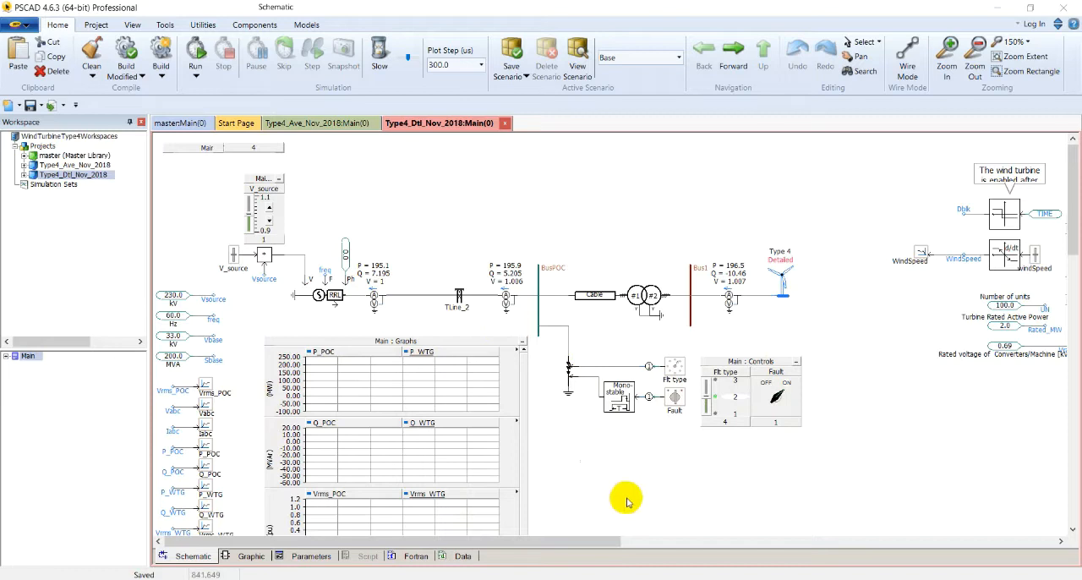
Examine the wind farm's number of units, turbine rated power, rated converter voltage and wind speed inputs
{"action": "left_click_drag", "start_coordinate": [583, 541], "coordinate": [661, 541]}
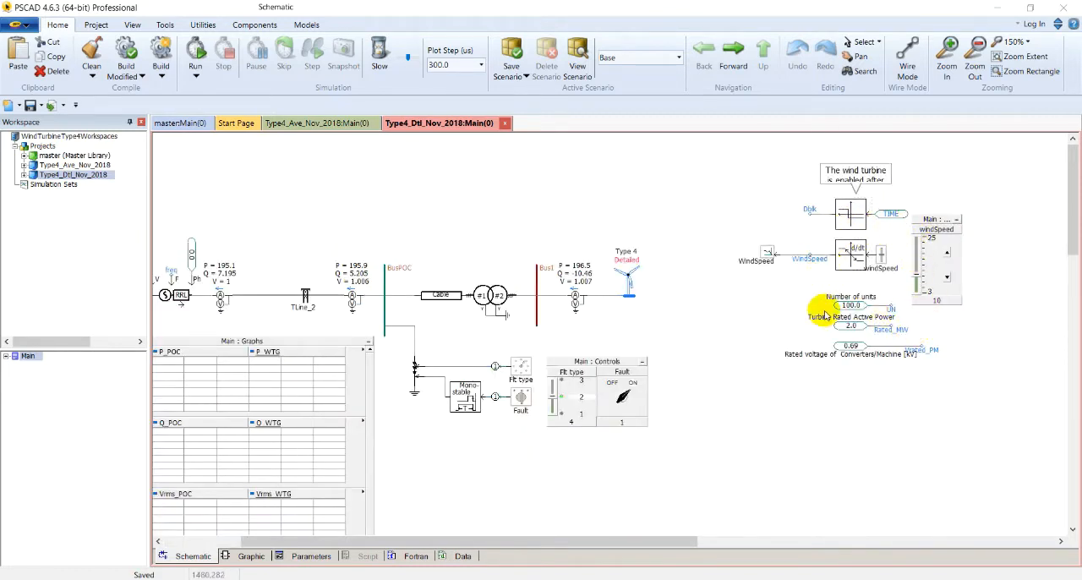
{"action": "left_click", "coordinate": [844, 347]}
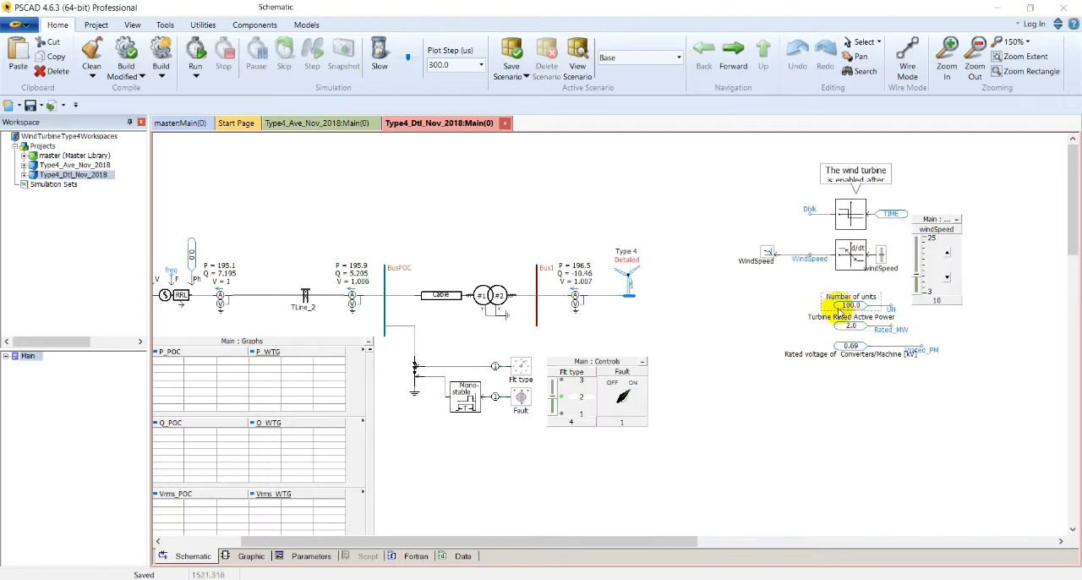
{"action": "left_click", "coordinate": [879, 254]}
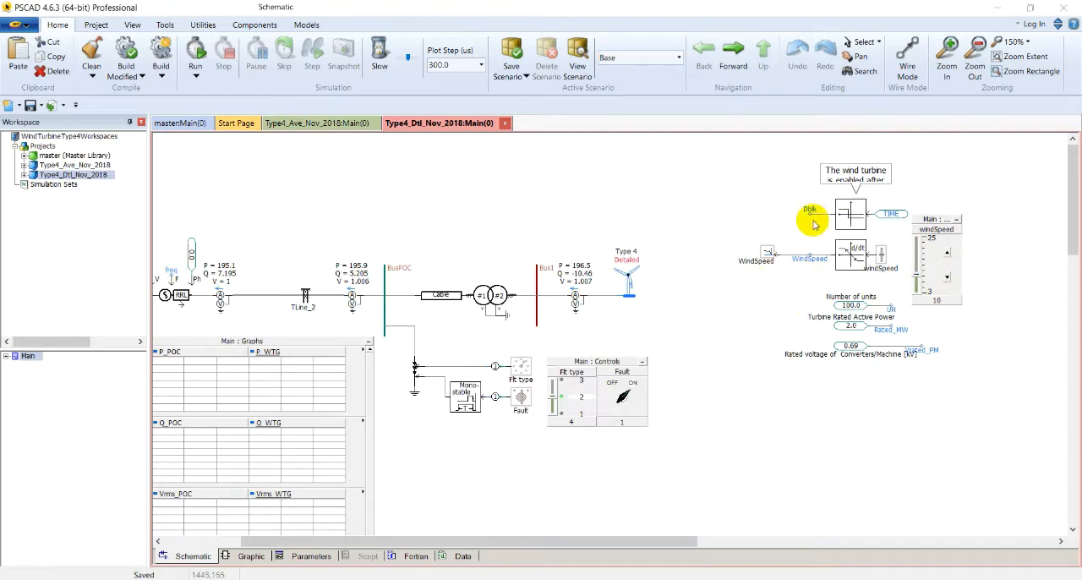
Move the note about enabling the wind turbine slightly upward and check the parameters of the level comparator beneath it
{"action": "left_click", "coordinate": [857, 172]}
{"action": "left_click_drag", "start_coordinate": [854, 165], "coordinate": [854, 154]}
{"action": "double_click", "coordinate": [848, 210]}
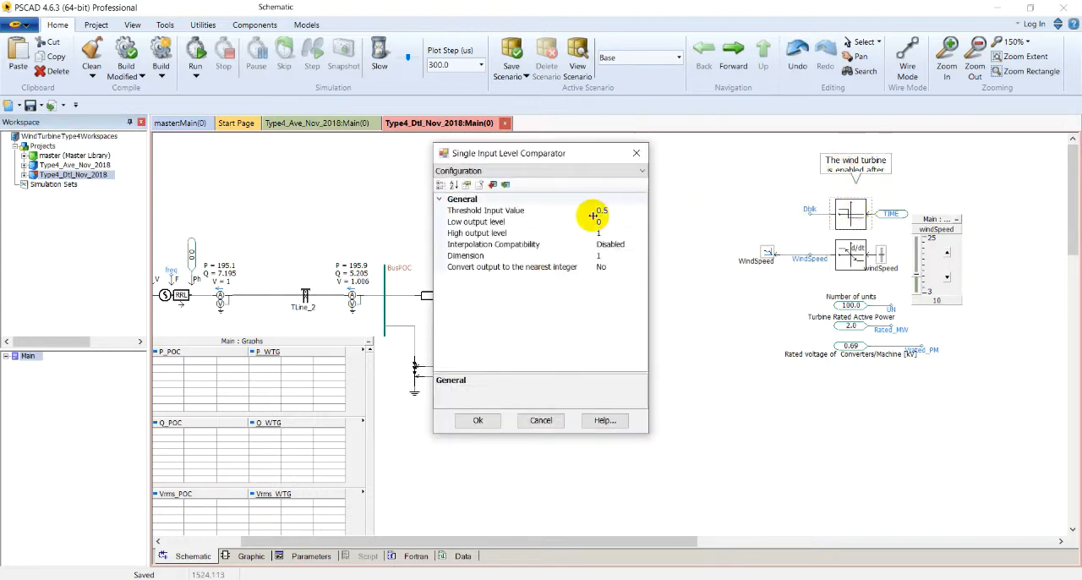
{"action": "left_click", "coordinate": [637, 154]}
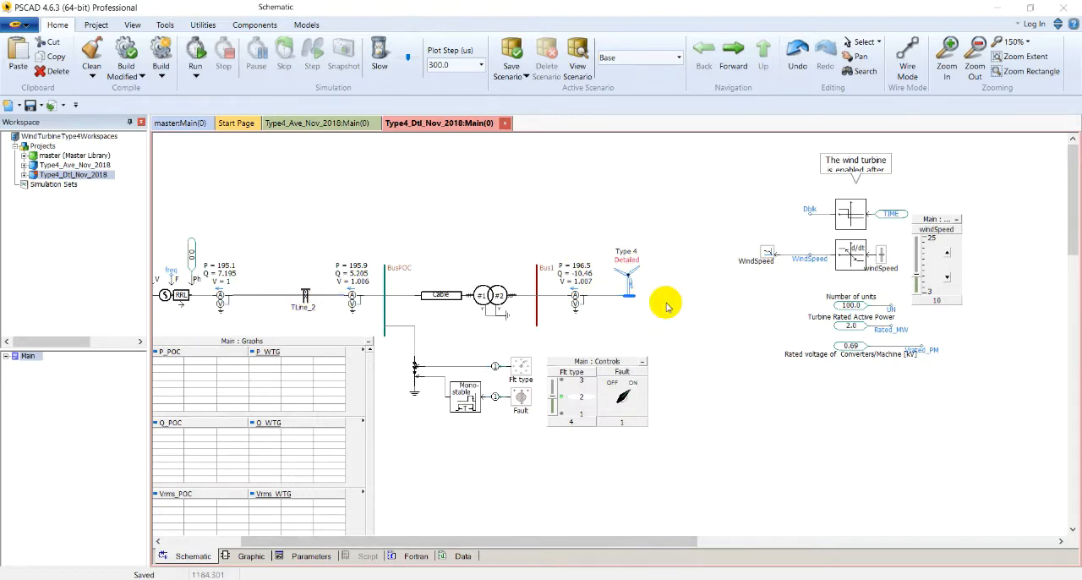
Review all parameters of the Type 4 wind turbine component, from the general settings to the high voltage rating
{"action": "left_click", "coordinate": [642, 280]}
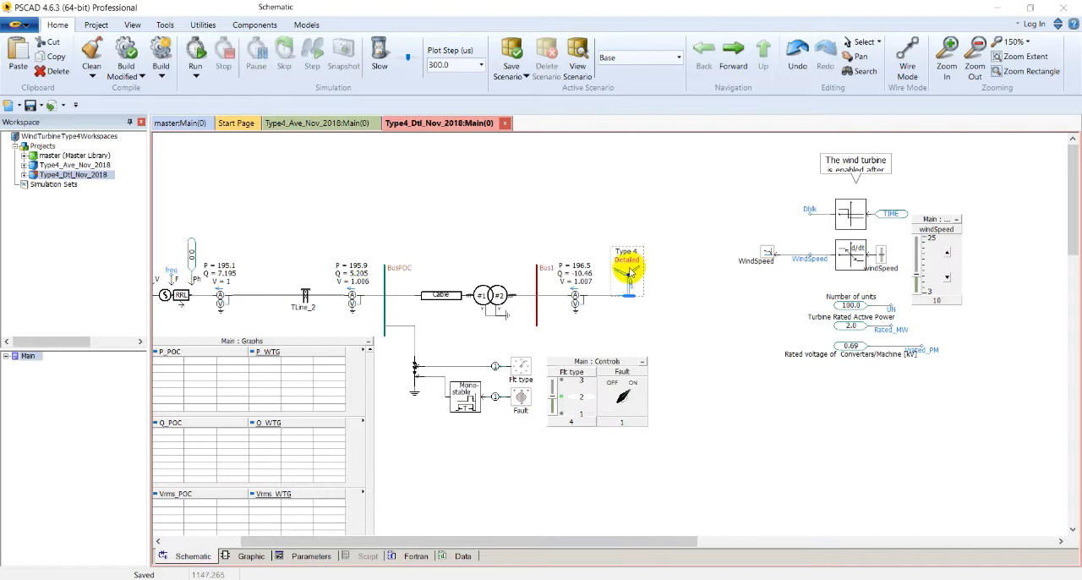
{"action": "right_click", "coordinate": [630, 273]}
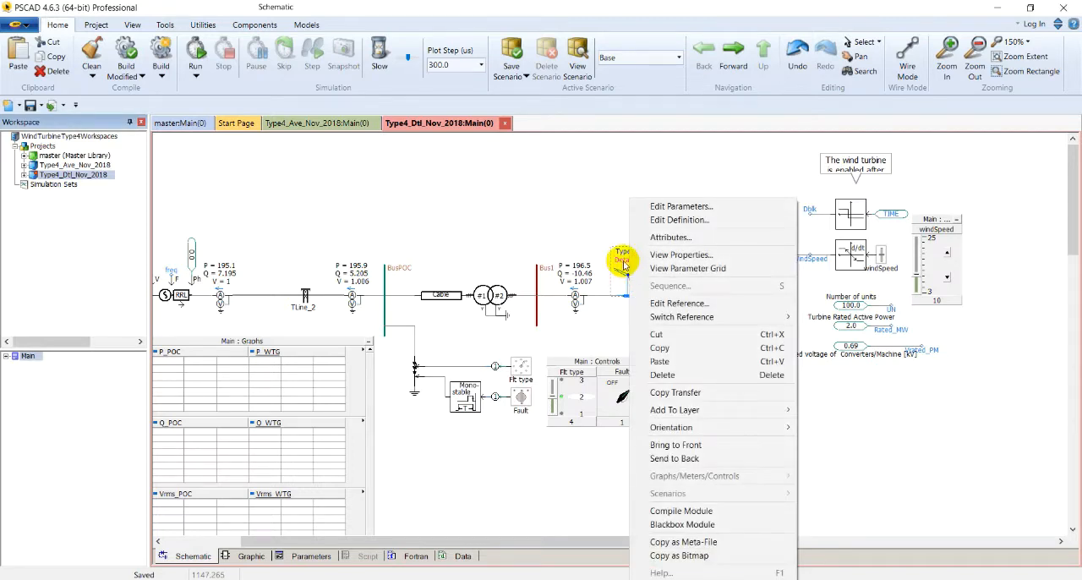
{"action": "left_click", "coordinate": [681, 206]}
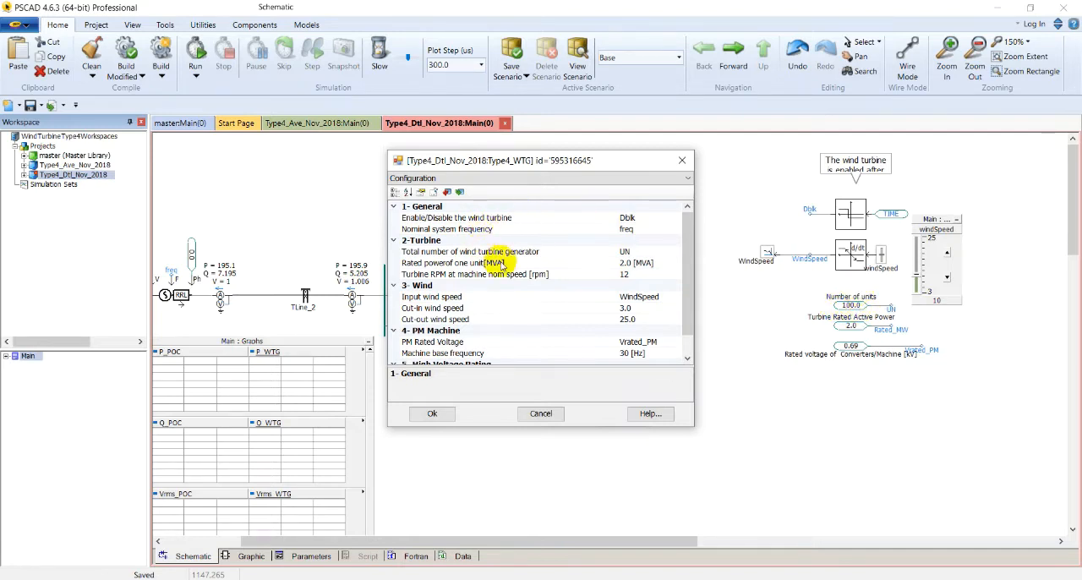
{"action": "left_click_drag", "start_coordinate": [561, 166], "coordinate": [667, 159]}
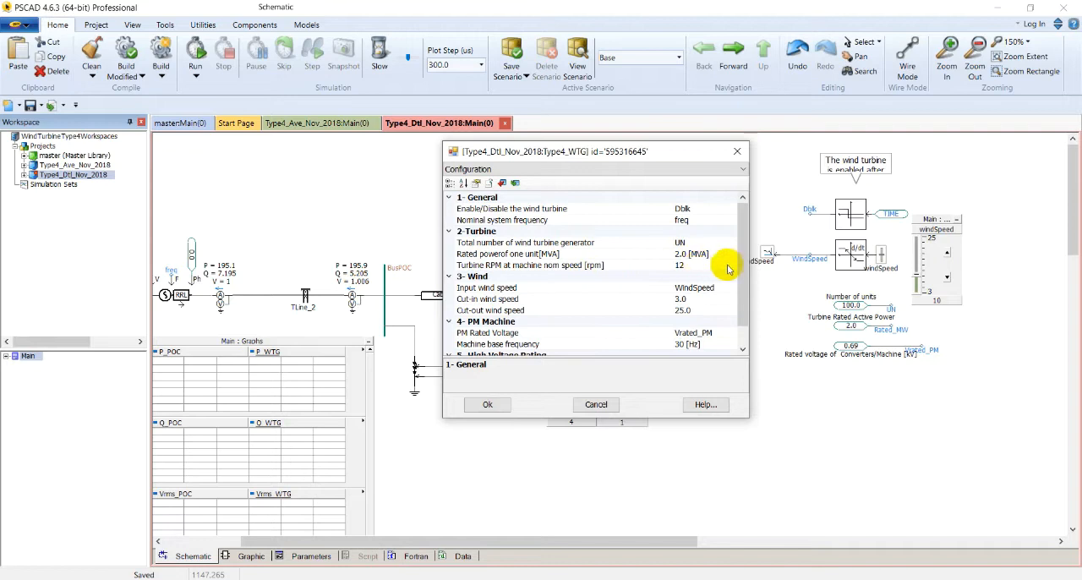
{"action": "left_click_drag", "start_coordinate": [742, 268], "coordinate": [742, 292]}
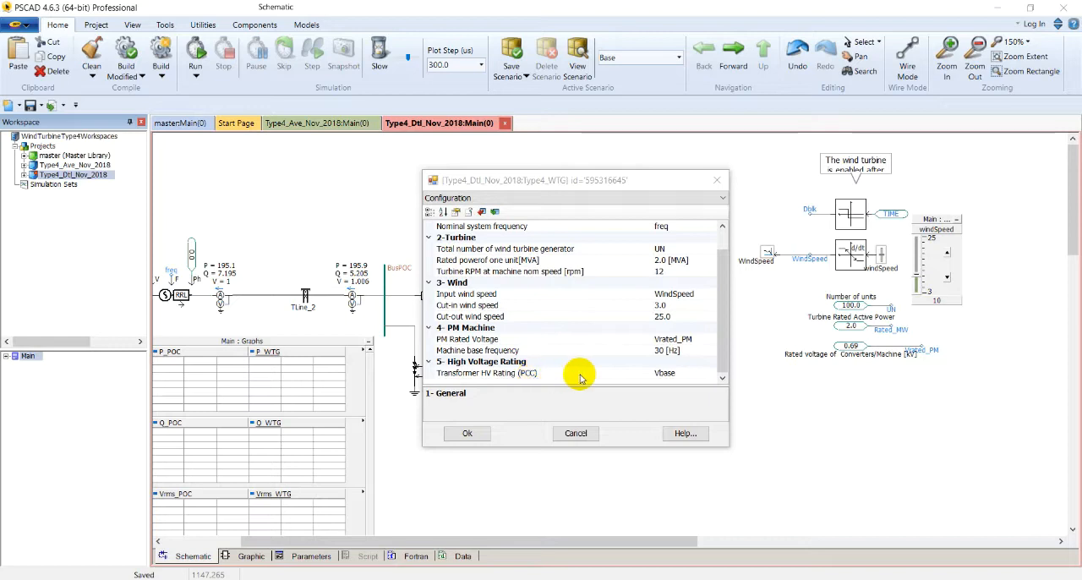
{"action": "left_click", "coordinate": [505, 539]}
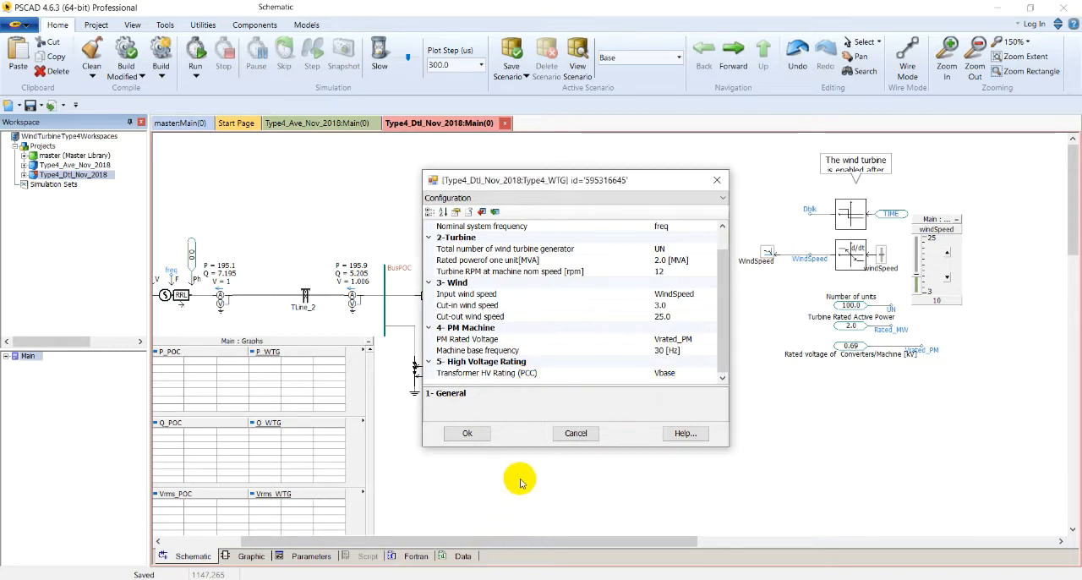
{"action": "left_click", "coordinate": [479, 434]}
{"action": "left_click_drag", "start_coordinate": [541, 541], "coordinate": [448, 539]}
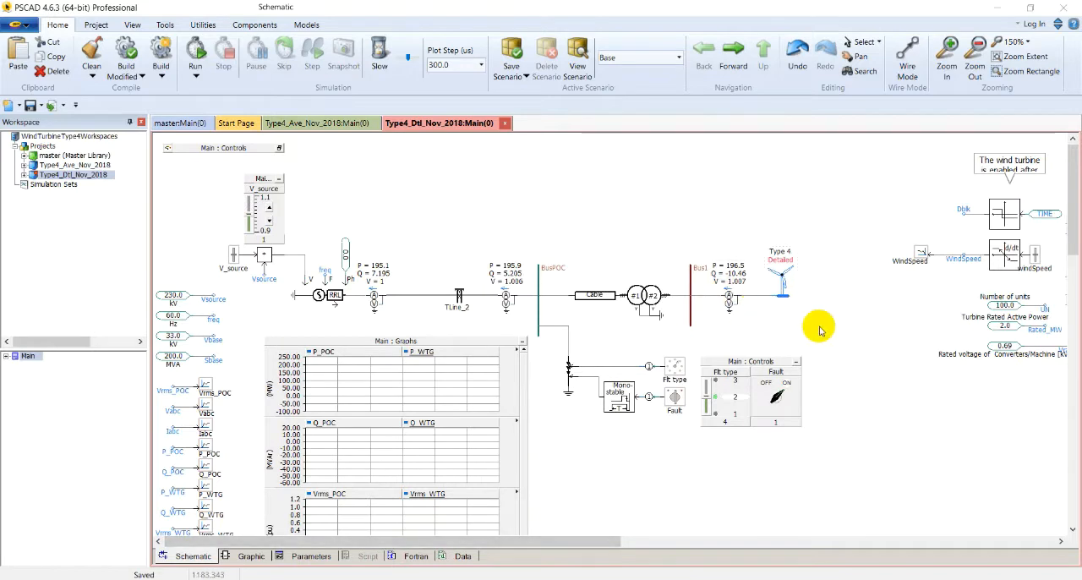
Open the Type 4 wind turbine's internal circuit and examine the de-block timing sequence and the grid-side and generator-side converters
{"action": "double_click", "coordinate": [780, 281]}
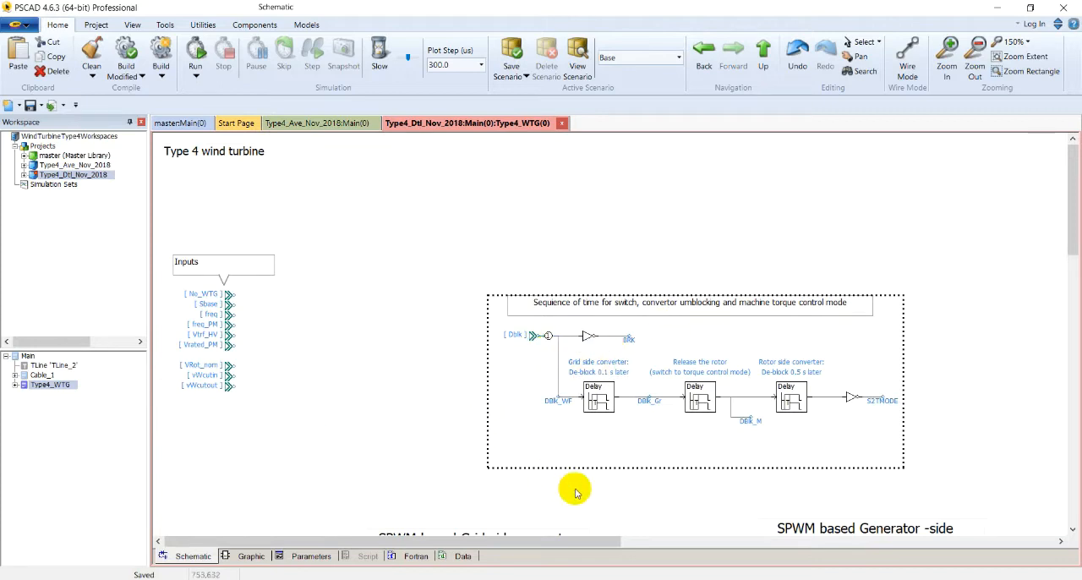
{"action": "scroll", "coordinate": [575, 492], "scroll_direction": "down", "scroll_amount": 5}
{"action": "scroll", "coordinate": [441, 374], "scroll_direction": "up", "scroll_amount": 4}
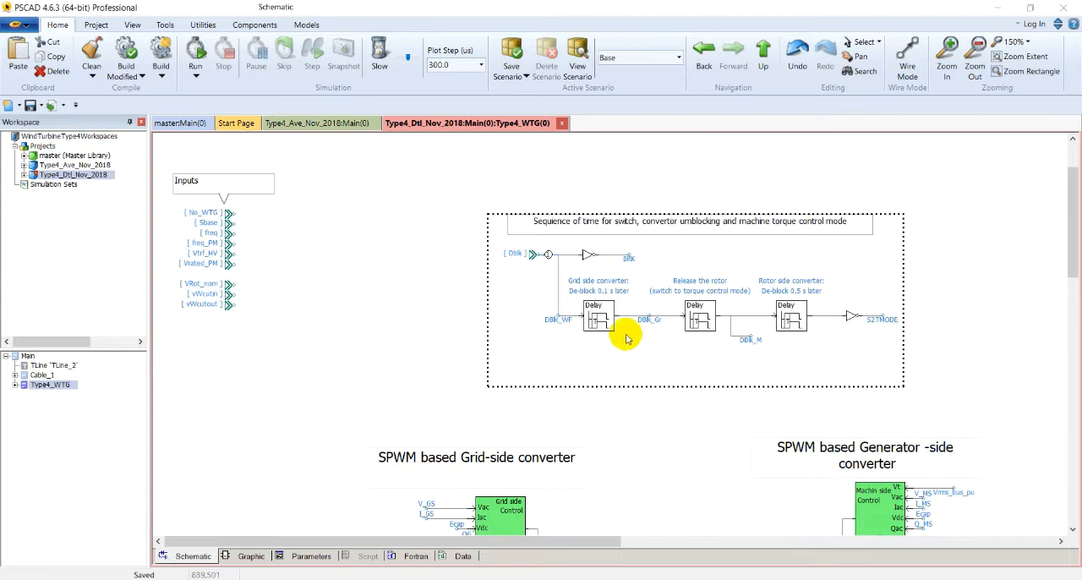
{"action": "scroll", "coordinate": [626, 339], "scroll_direction": "down", "scroll_amount": 5}
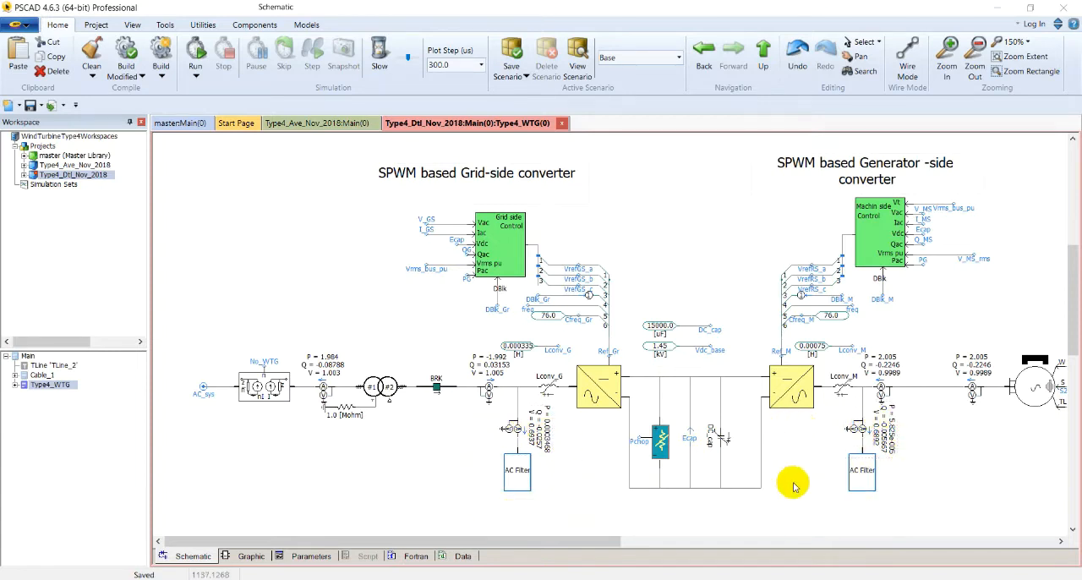
{"action": "left_click_drag", "start_coordinate": [592, 540], "coordinate": [763, 541]}
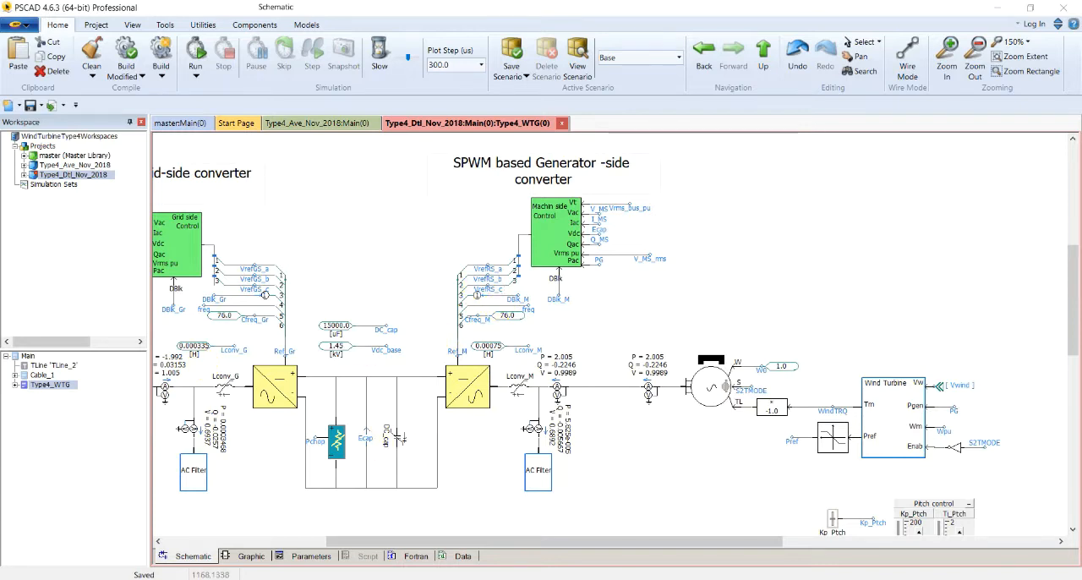
Review the Wind Turbine block's turbine, machine and pitch angle control parameters
{"action": "scroll", "coordinate": [911, 398], "scroll_direction": "down", "scroll_amount": 1}
{"action": "double_click", "coordinate": [909, 396]}
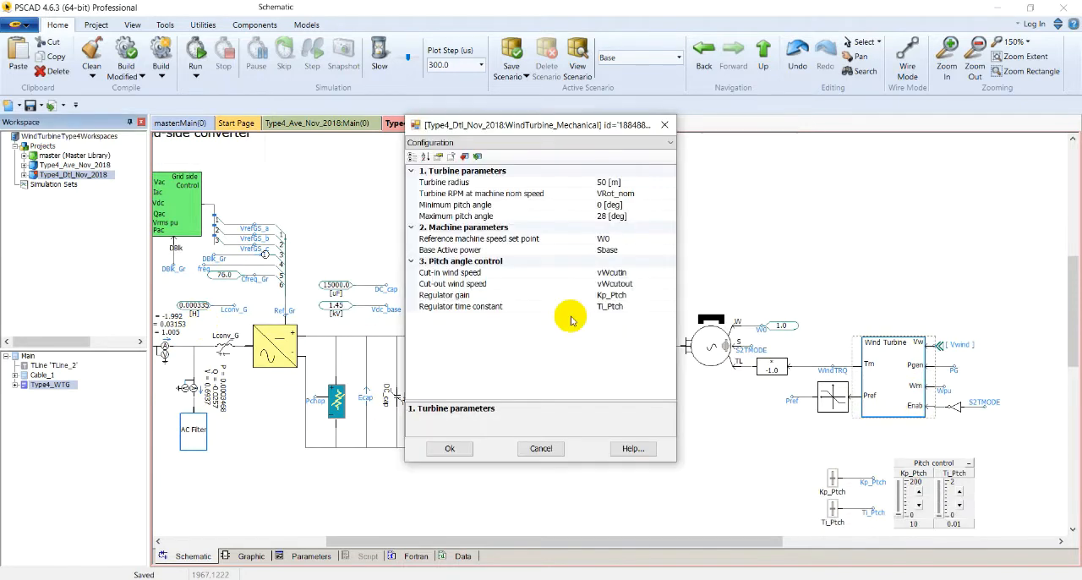
{"action": "left_click", "coordinate": [548, 447]}
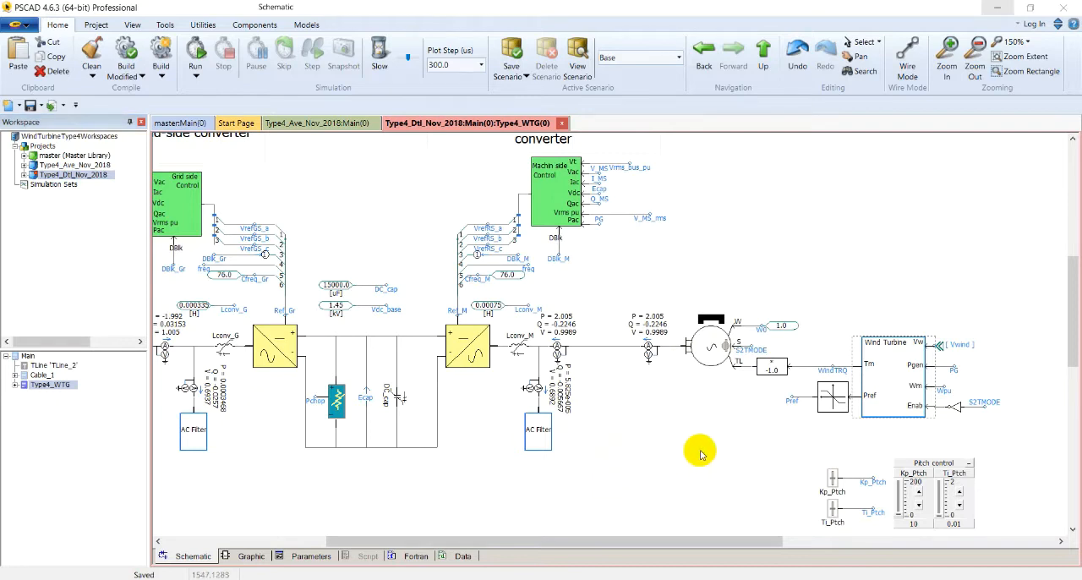
{"action": "right_click", "coordinate": [877, 378]}
{"action": "left_click", "coordinate": [941, 208]}
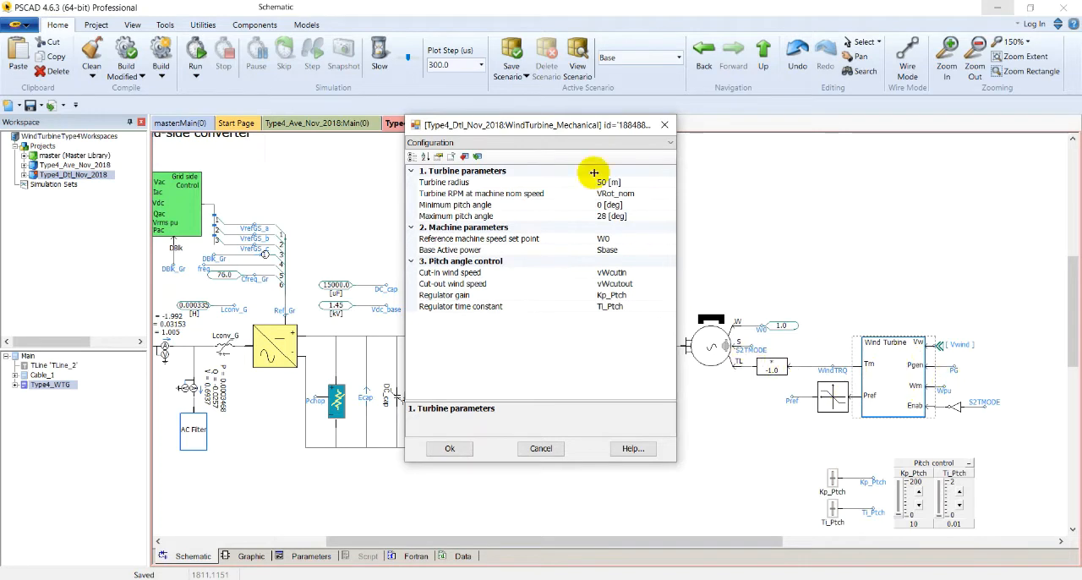
{"action": "left_click_drag", "start_coordinate": [561, 126], "coordinate": [496, 128]}
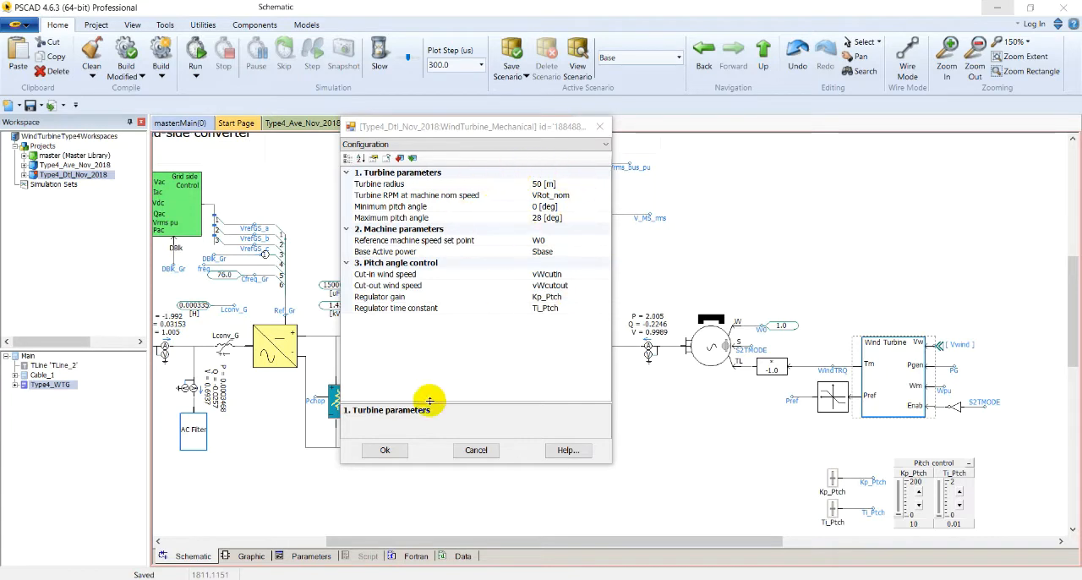
{"action": "left_click", "coordinate": [382, 450]}
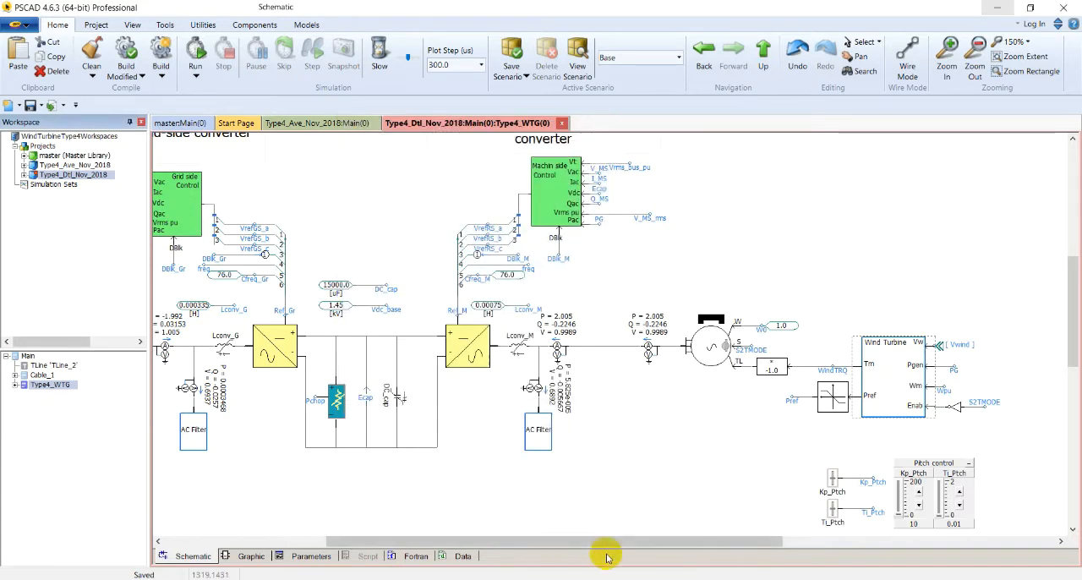
Open the Wind Turbine block's internal diagram and temporarily select the pitch control loop around the PI controller to inspect it
{"action": "double_click", "coordinate": [890, 385]}
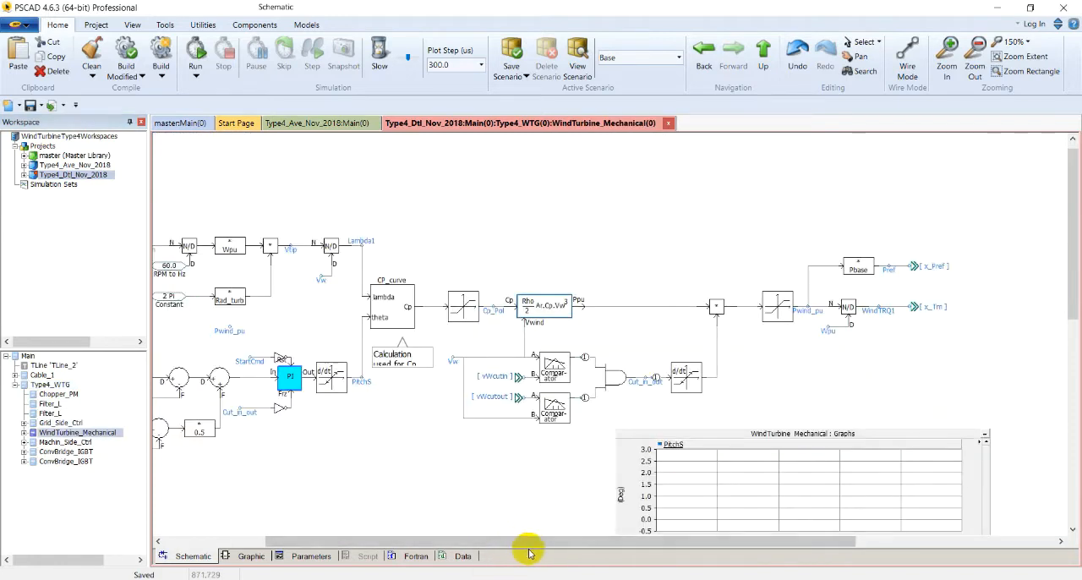
{"action": "left_click_drag", "start_coordinate": [527, 542], "coordinate": [394, 542]}
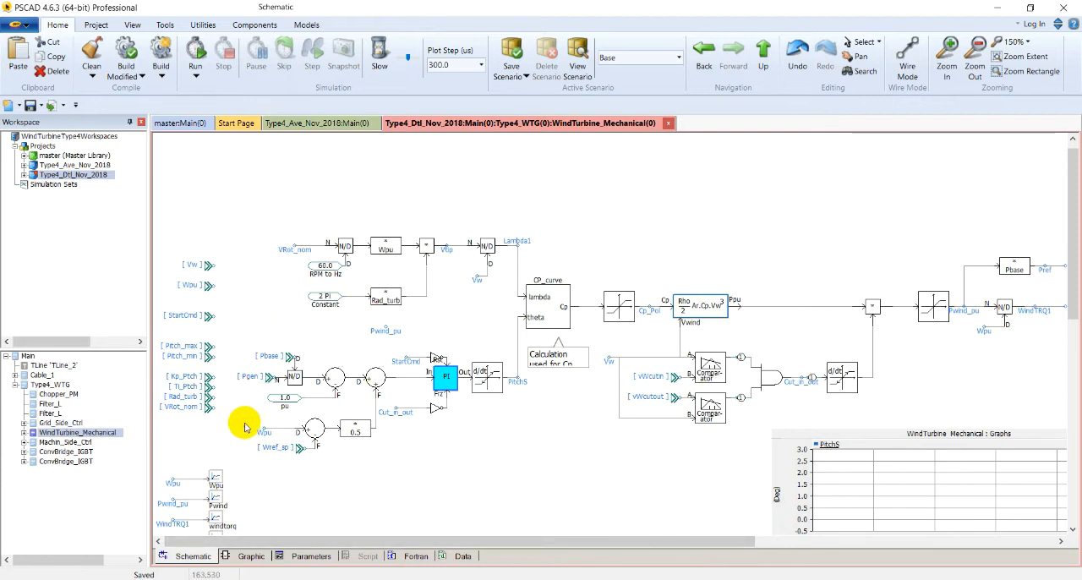
{"action": "left_click_drag", "start_coordinate": [223, 340], "coordinate": [526, 466]}
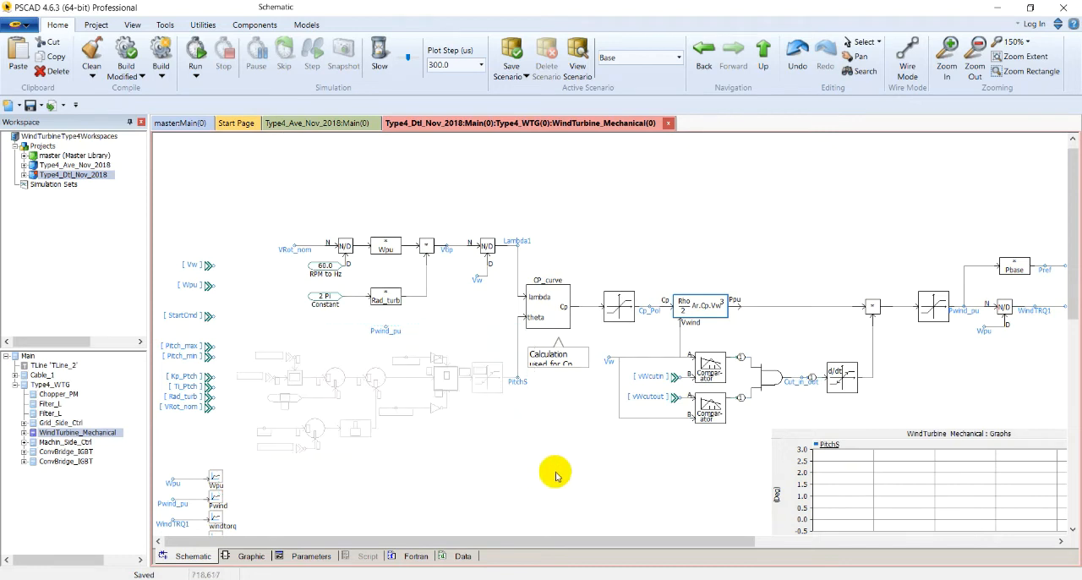
{"action": "left_click", "coordinate": [560, 472]}
Examine the Cp and wind power calculation through to the Pref and Tm outputs, and return to the turbine circuit
{"action": "left_click_drag", "start_coordinate": [267, 204], "coordinate": [760, 338]}
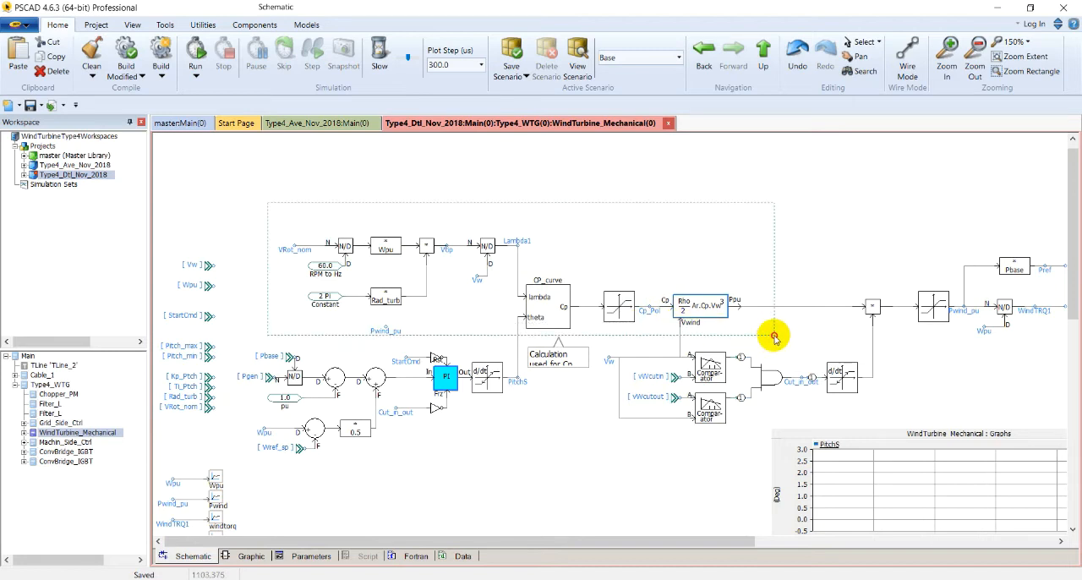
{"action": "left_click_drag", "start_coordinate": [775, 336], "coordinate": [775, 336]}
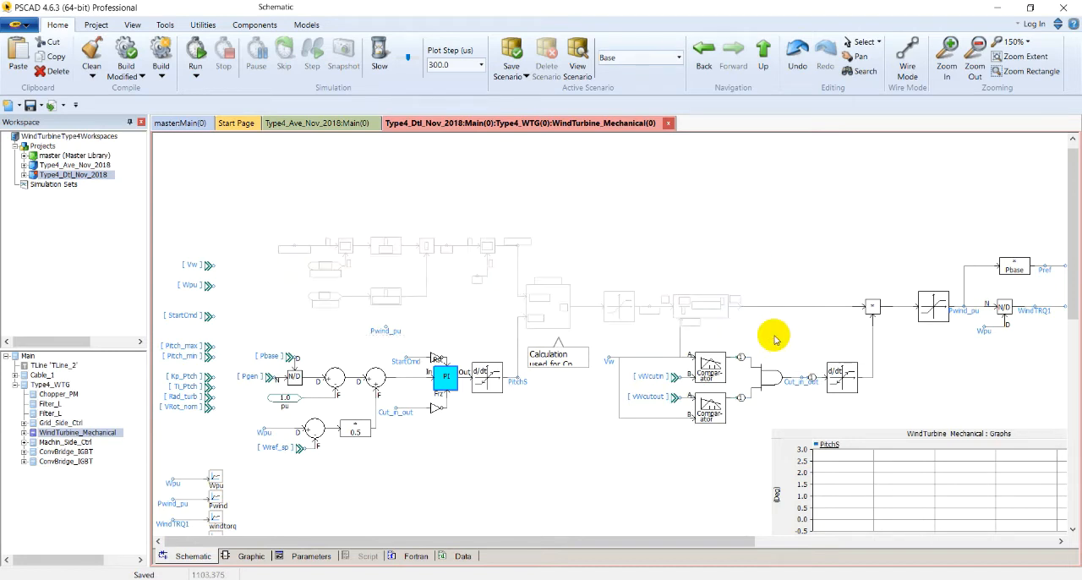
{"action": "left_click", "coordinate": [656, 437]}
{"action": "left_click_drag", "start_coordinate": [625, 546], "coordinate": [672, 545]}
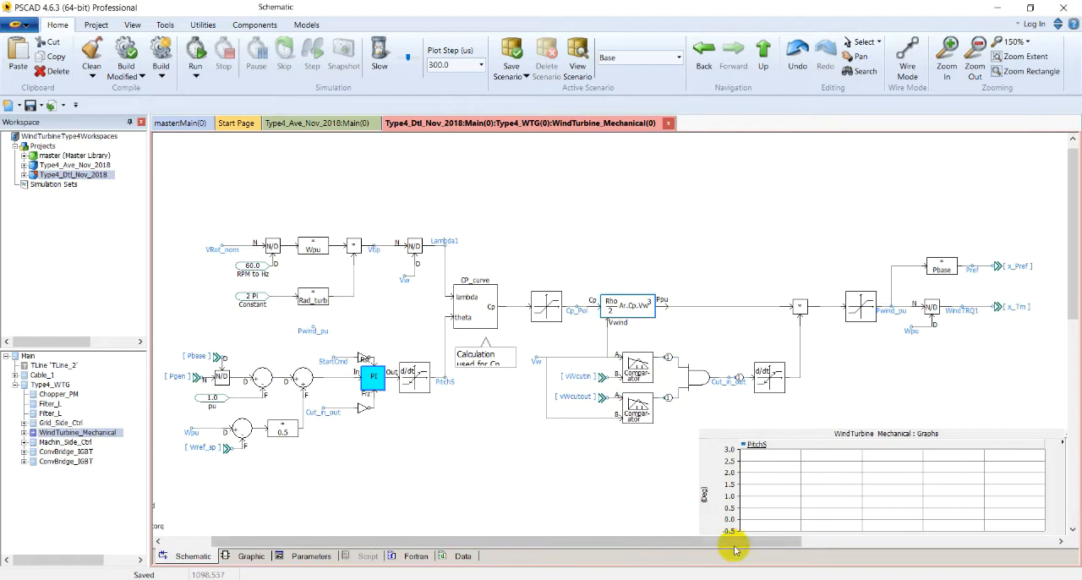
{"action": "left_click_drag", "start_coordinate": [720, 541], "coordinate": [795, 541]}
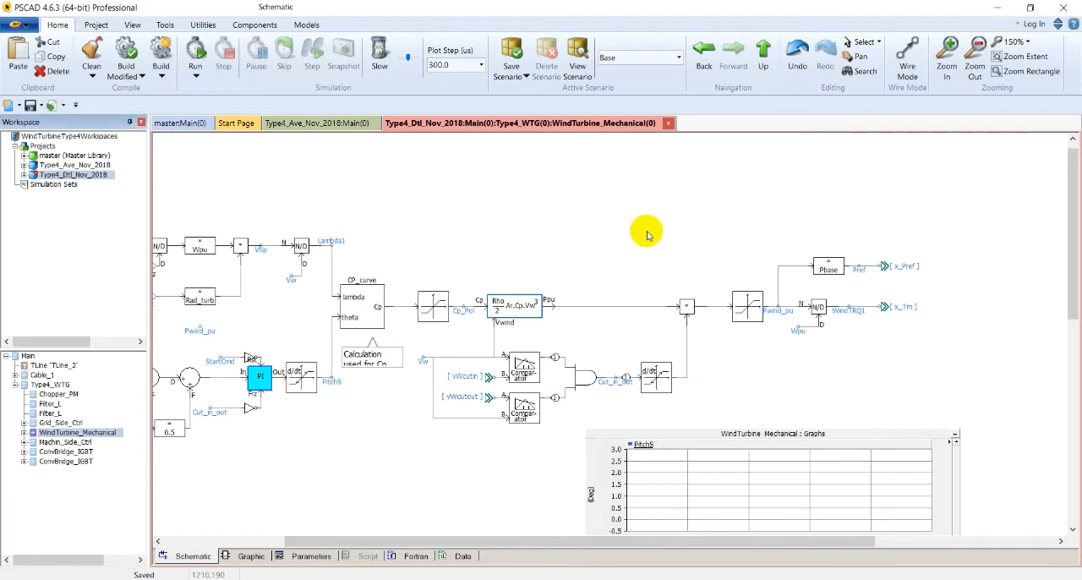
{"action": "left_click", "coordinate": [765, 55]}
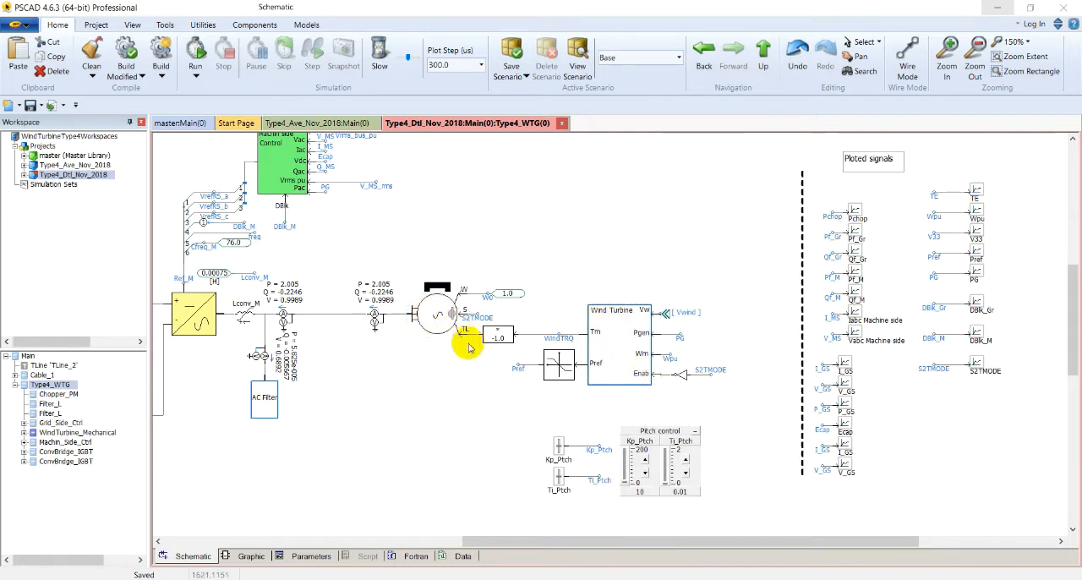
Review the permanent magnet machine's configuration, machine data and internal output parameters, and locate the Wpu signal at the Wind Turbine block
{"action": "left_click", "coordinate": [440, 334]}
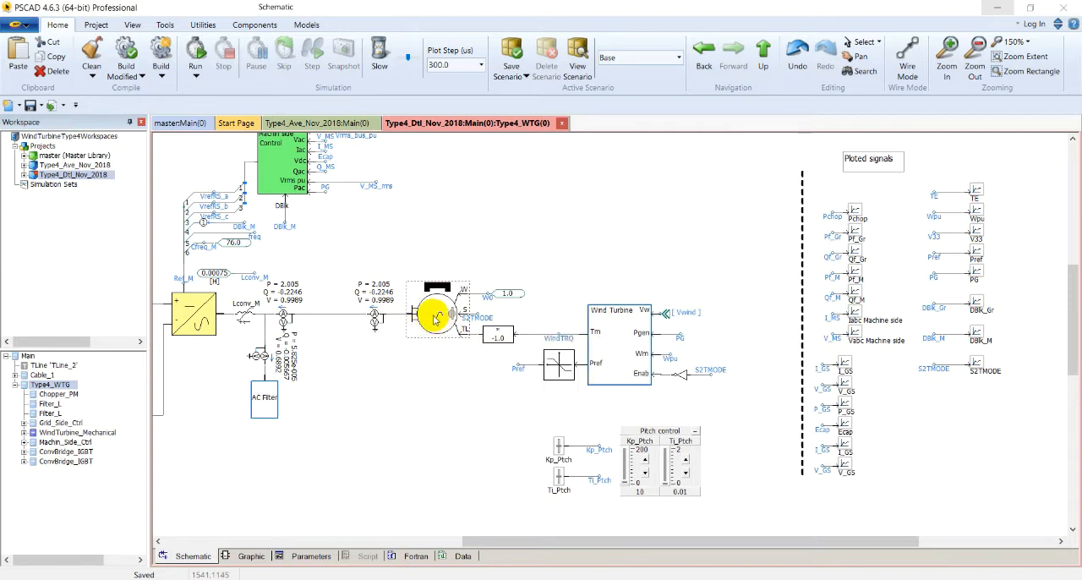
{"action": "right_click", "coordinate": [436, 318]}
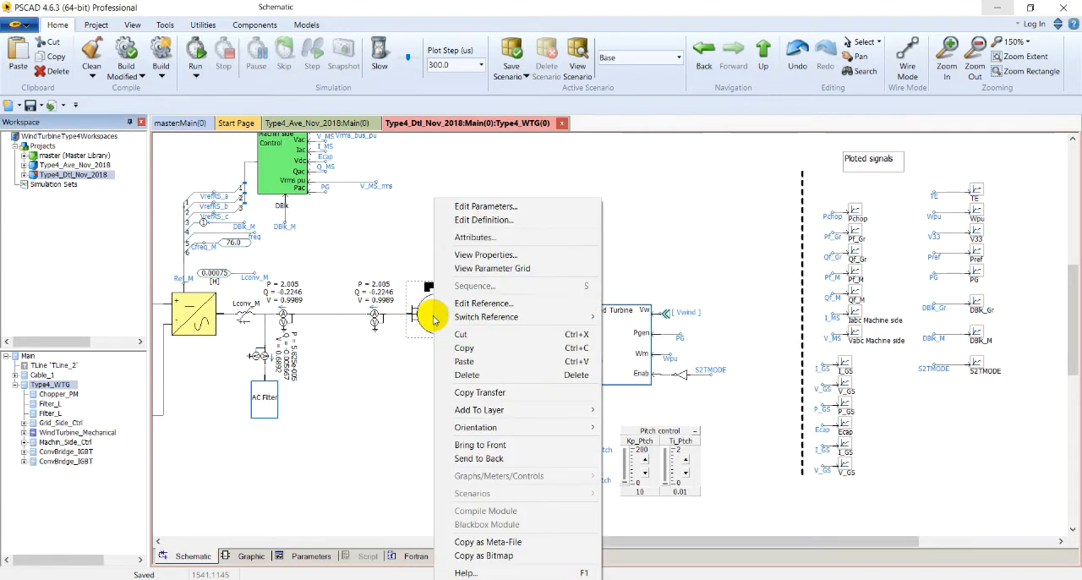
{"action": "left_click", "coordinate": [490, 208]}
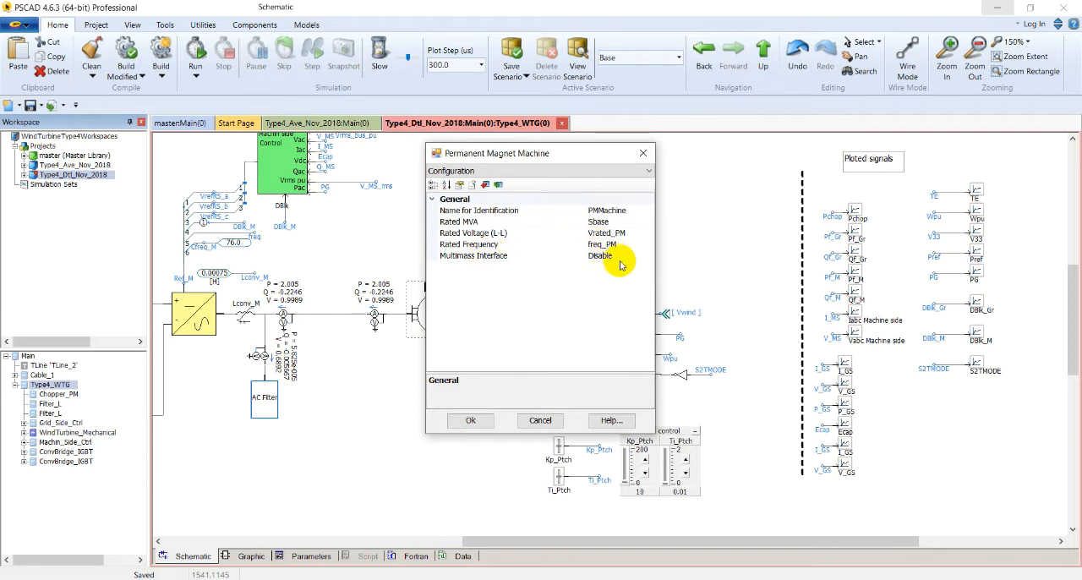
{"action": "left_click", "coordinate": [547, 170]}
{"action": "left_click", "coordinate": [506, 195]}
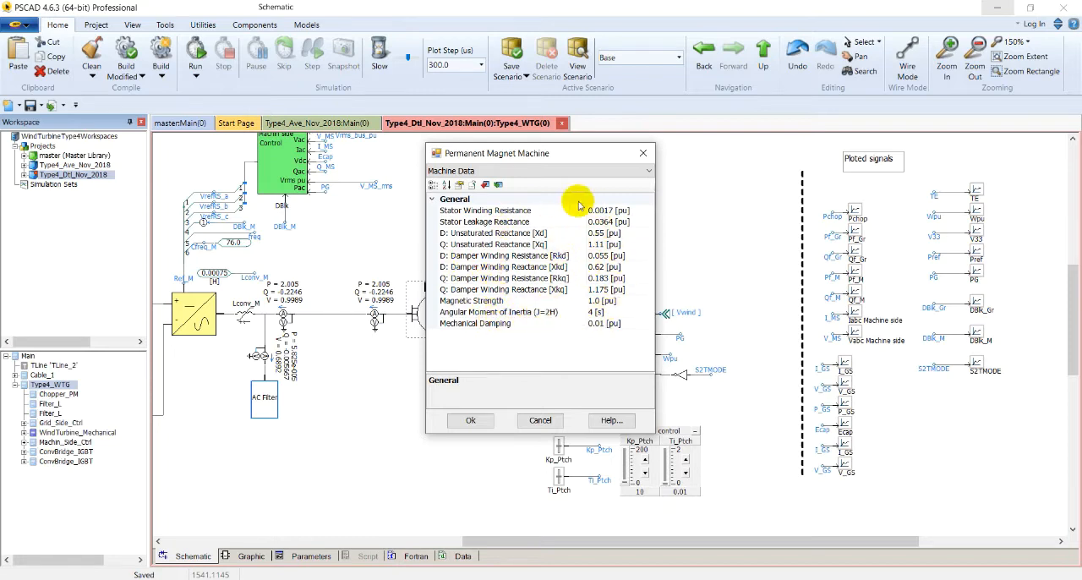
{"action": "left_click", "coordinate": [484, 172]}
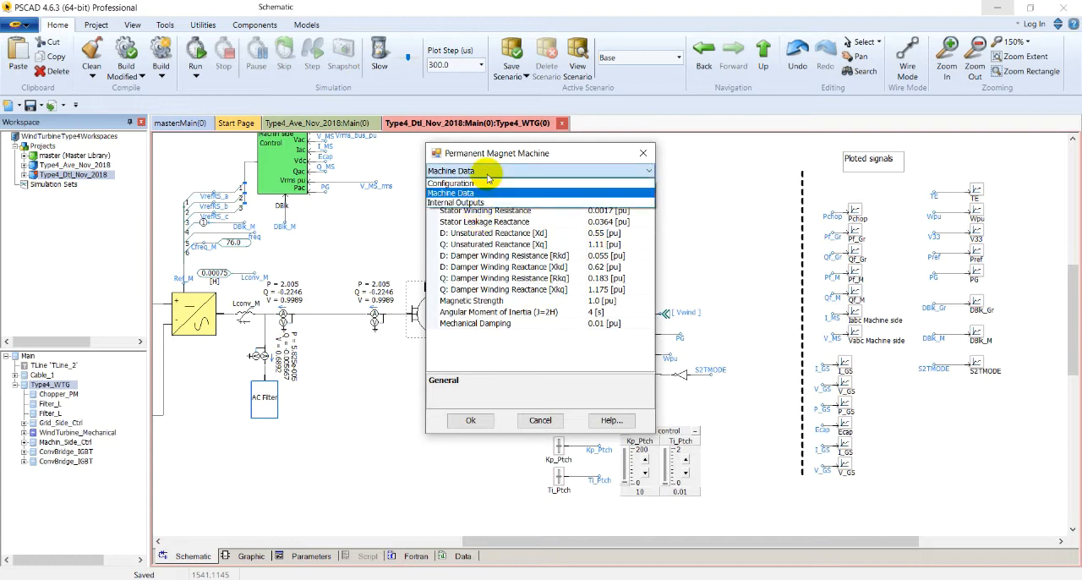
{"action": "left_click", "coordinate": [488, 202]}
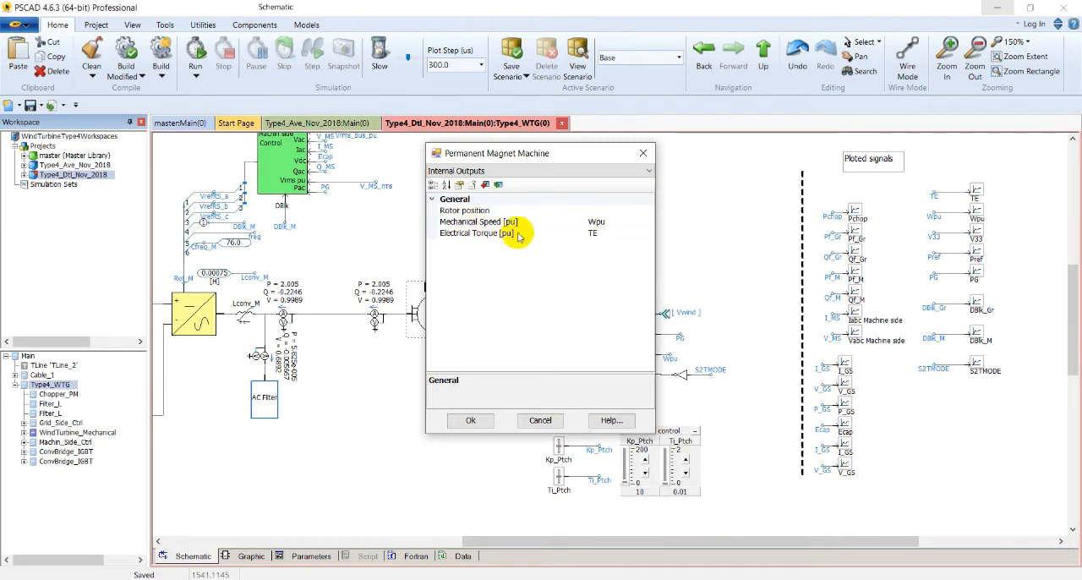
{"action": "left_click", "coordinate": [540, 421]}
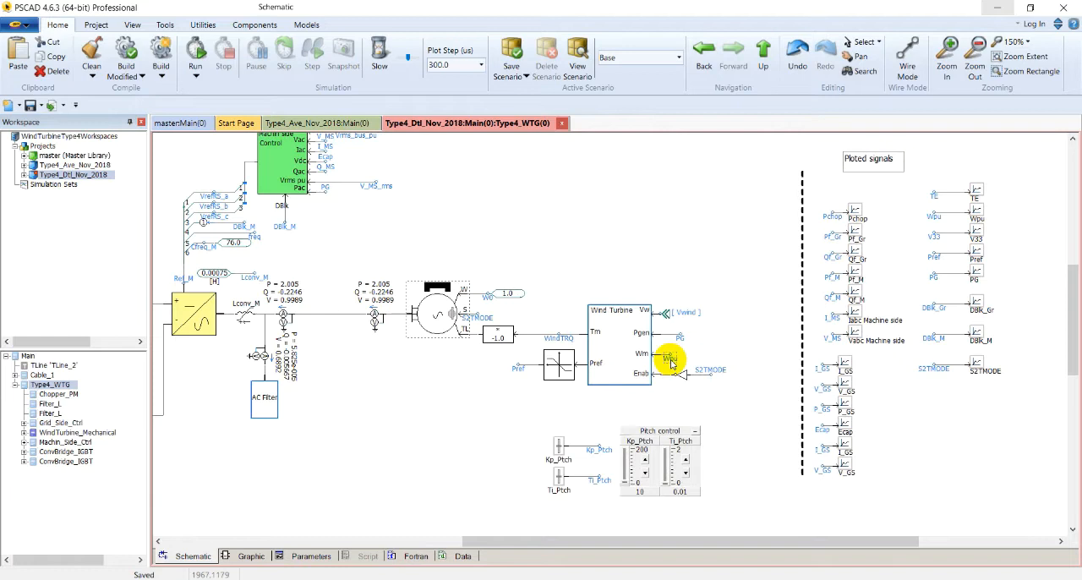
{"action": "mouse_move", "coordinate": [672, 364]}
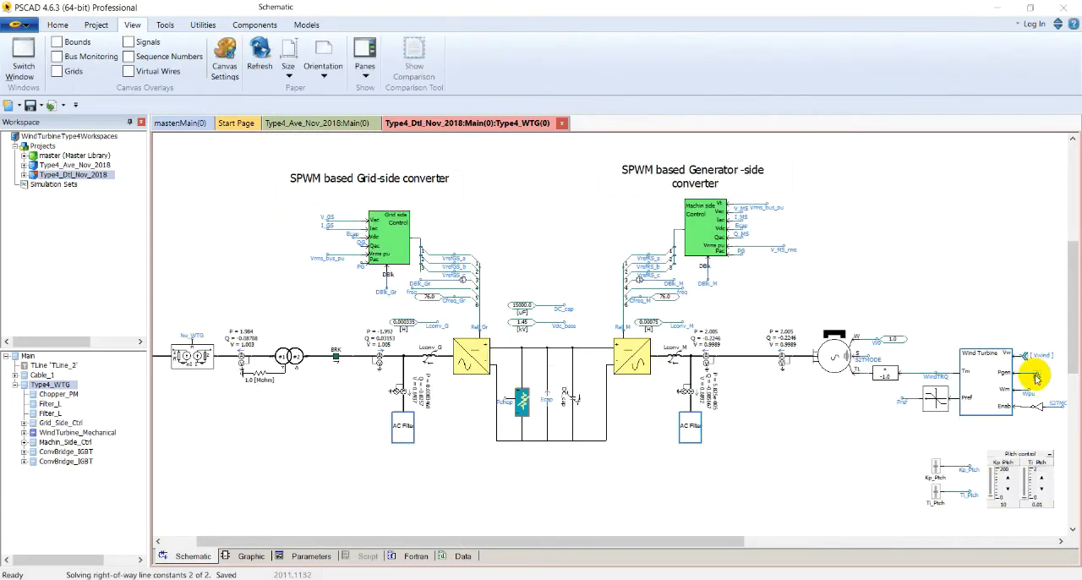
Check the configuration and signal names of the multimeter between the No_WTG scaling component and the transformer, including its active power signal
{"action": "double_click", "coordinate": [243, 358]}
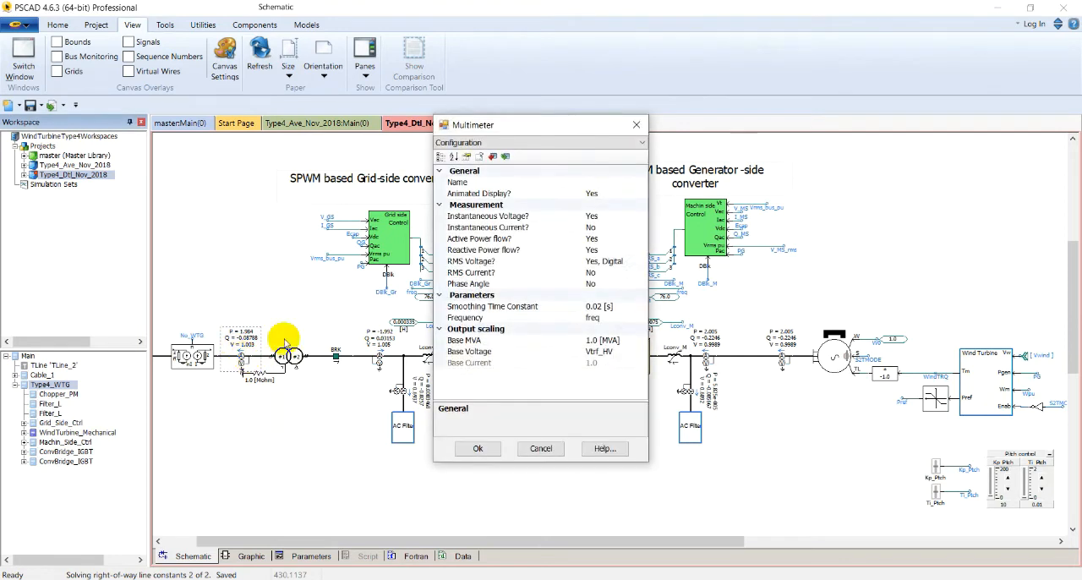
{"action": "left_click", "coordinate": [556, 144]}
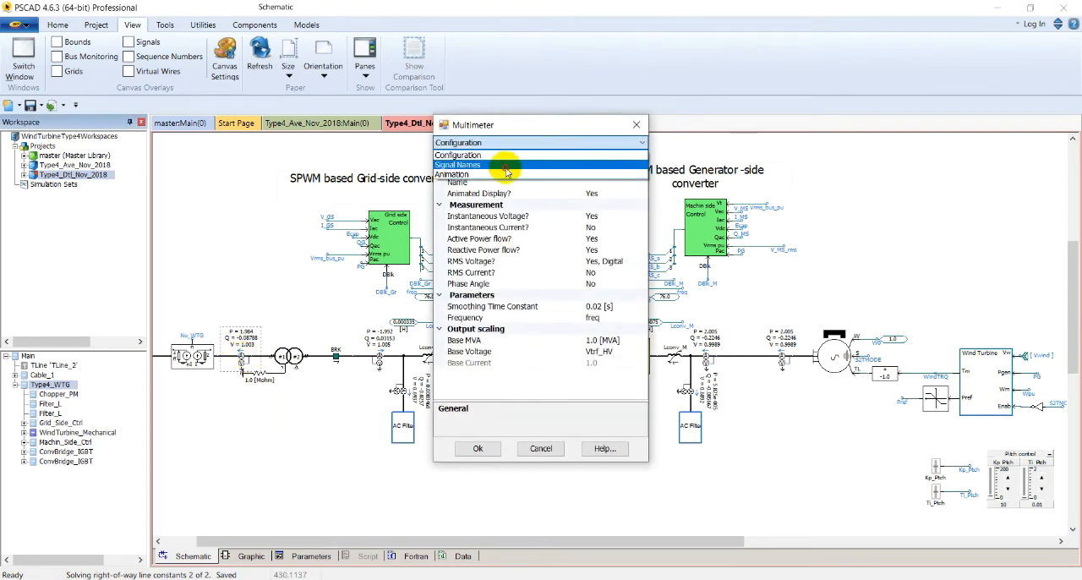
{"action": "left_click", "coordinate": [518, 164]}
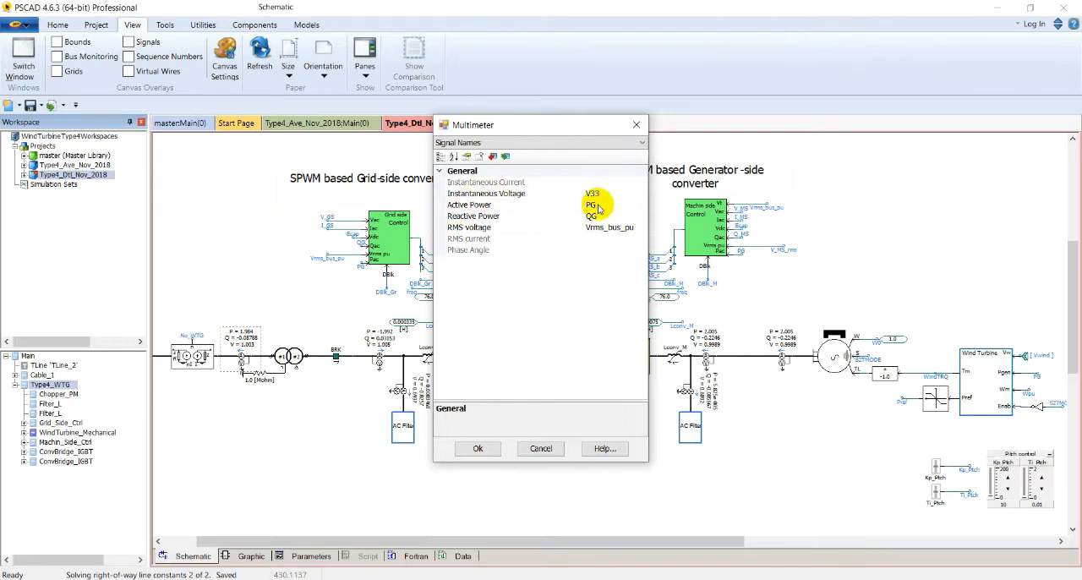
{"action": "left_click", "coordinate": [598, 206]}
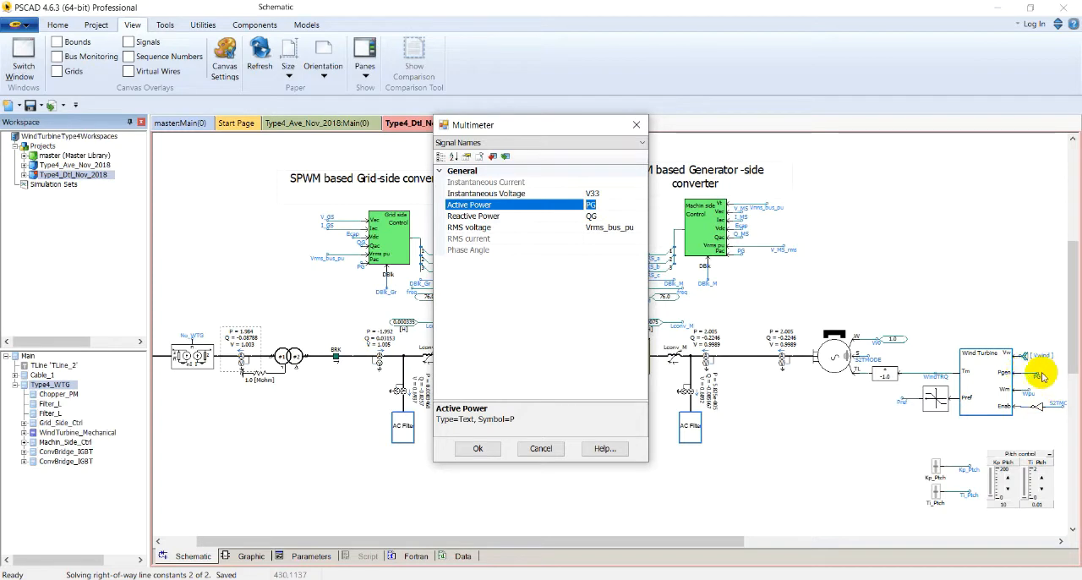
{"action": "left_click", "coordinate": [496, 451]}
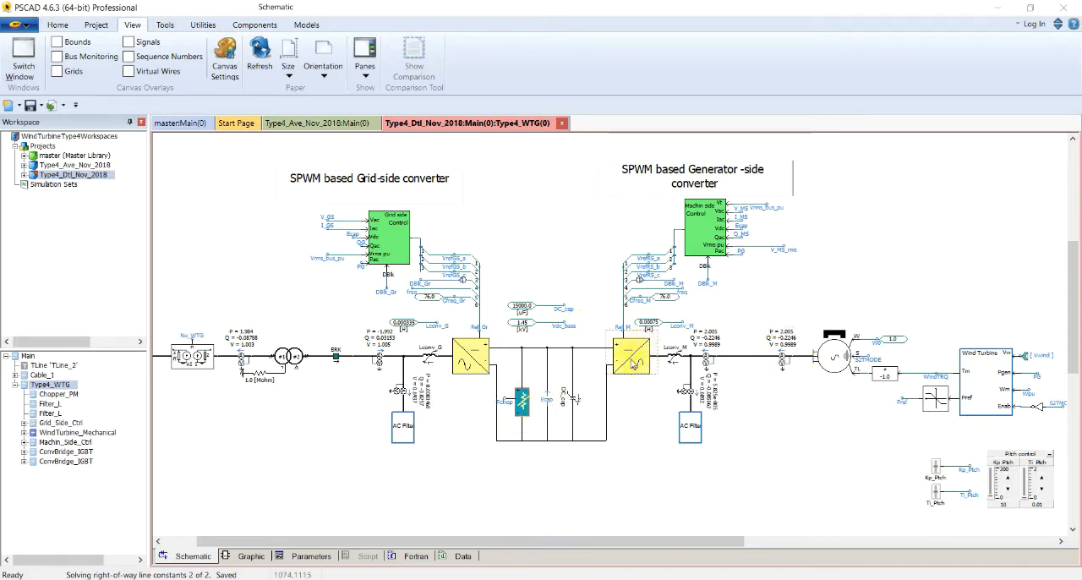
Inspect the generator-side converter with its Lconv_M reactor, the DC link and the machine-side control block
{"action": "left_click", "coordinate": [675, 350]}
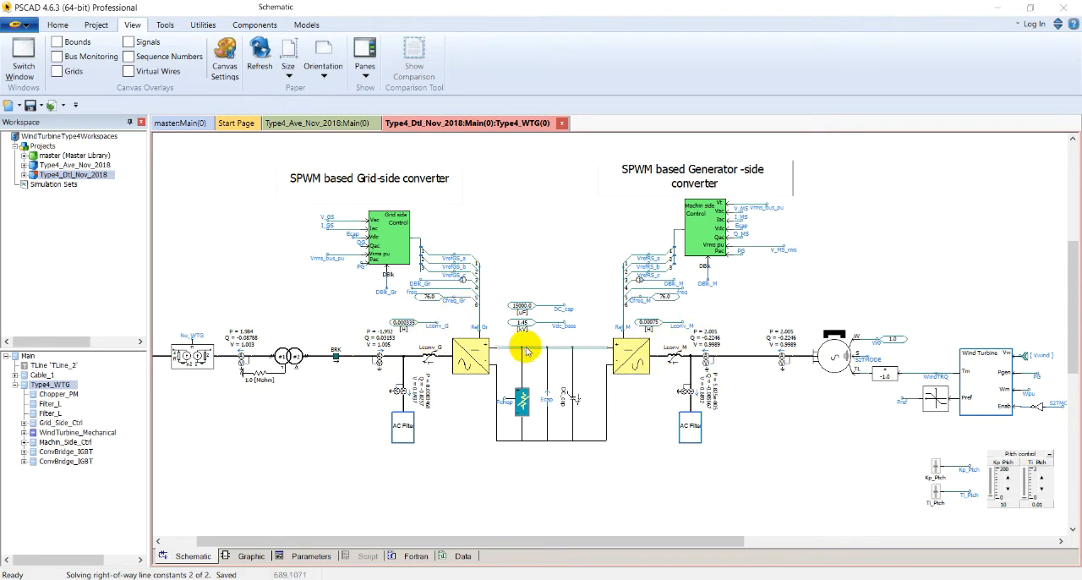
{"action": "mouse_move", "coordinate": [526, 352]}
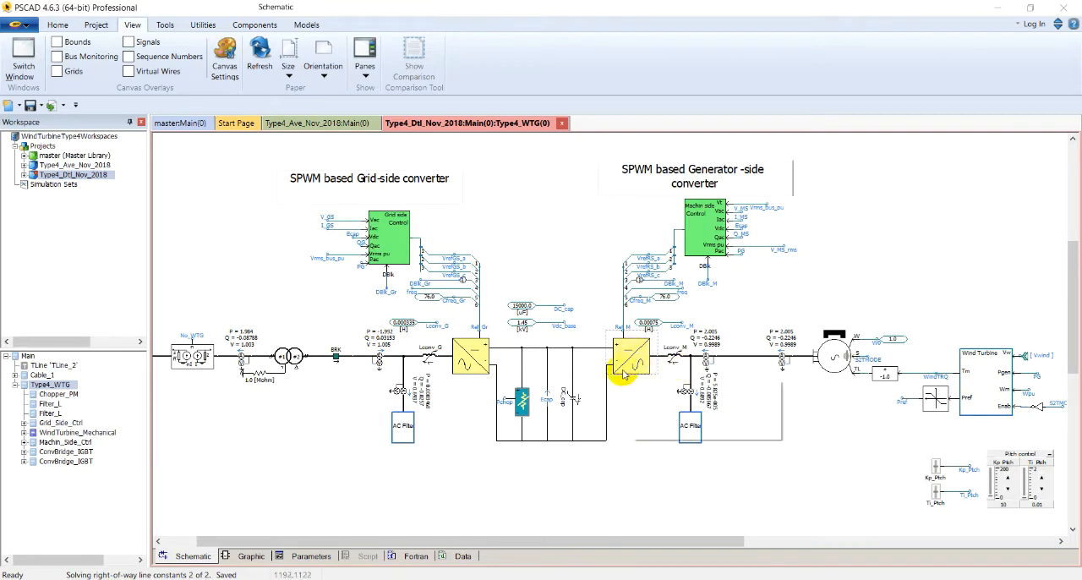
{"action": "mouse_move", "coordinate": [623, 374]}
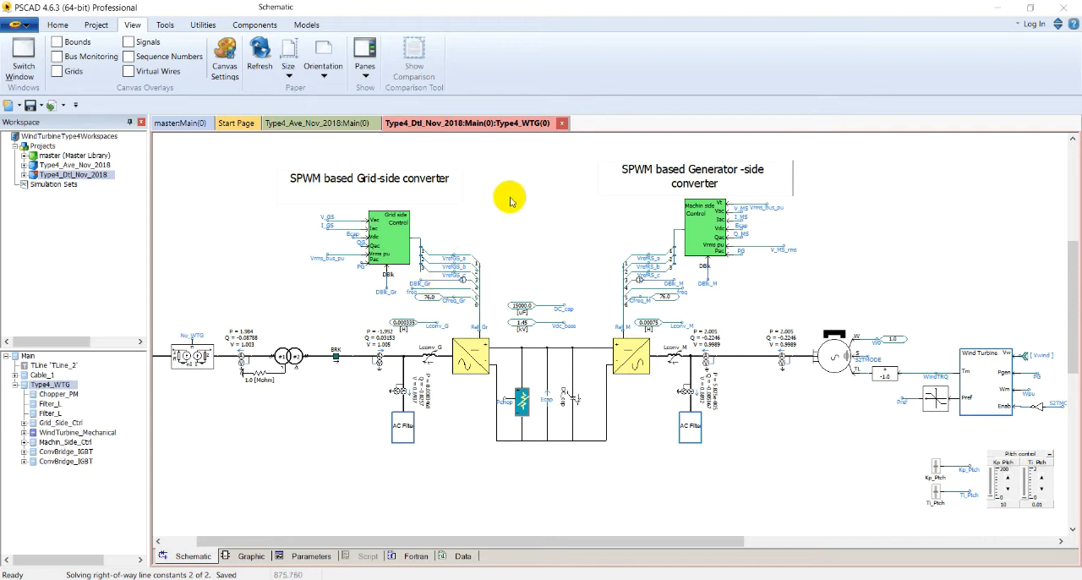
{"action": "left_click", "coordinate": [709, 223]}
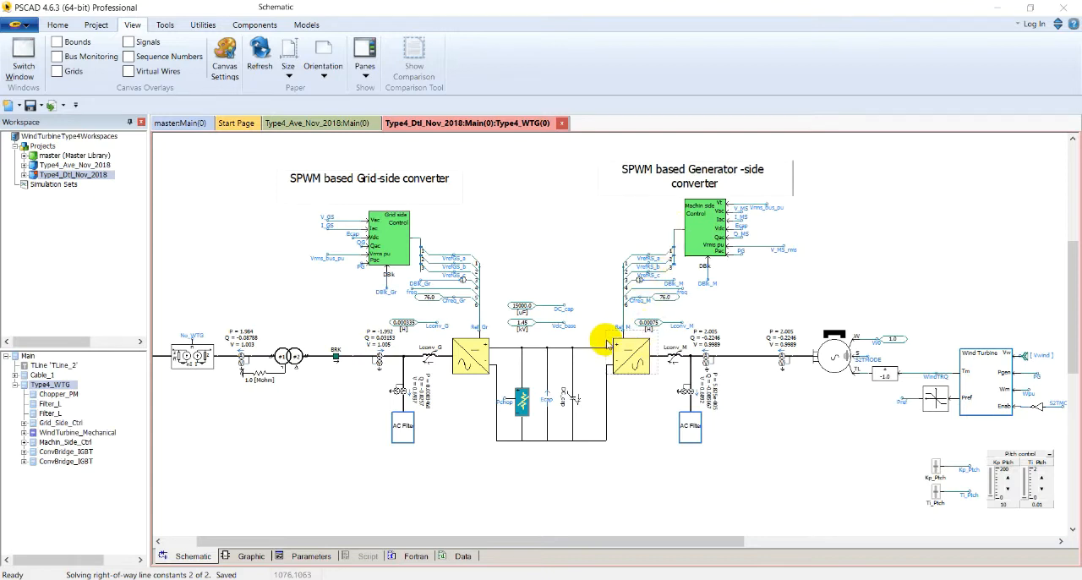
{"action": "mouse_move", "coordinate": [607, 343]}
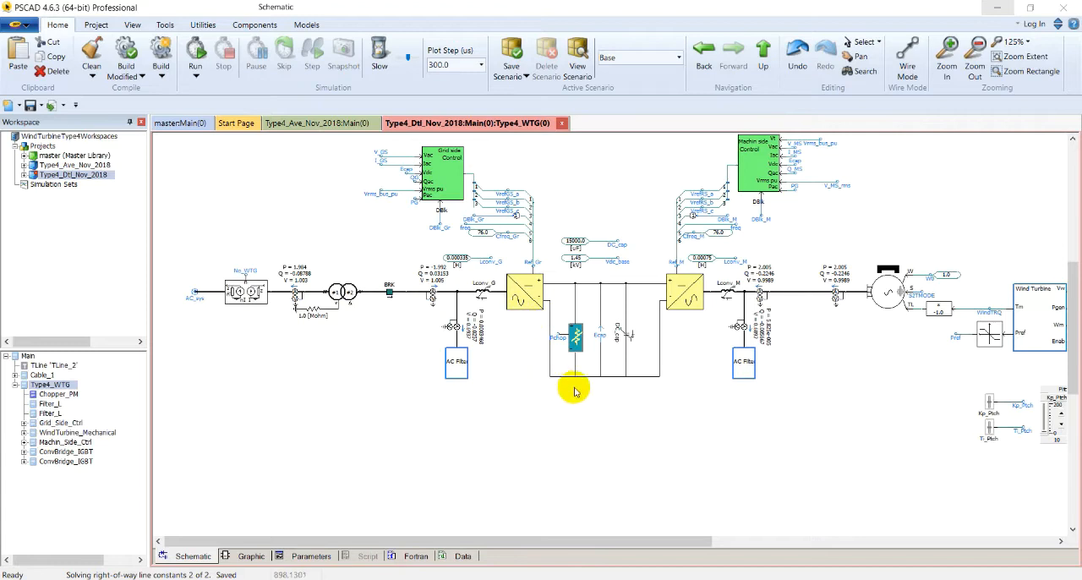
Check the DC chopper's parameters, including its enable setting, power, base DC link voltage, activation voltage and maximum DC voltage
{"action": "right_click", "coordinate": [571, 330]}
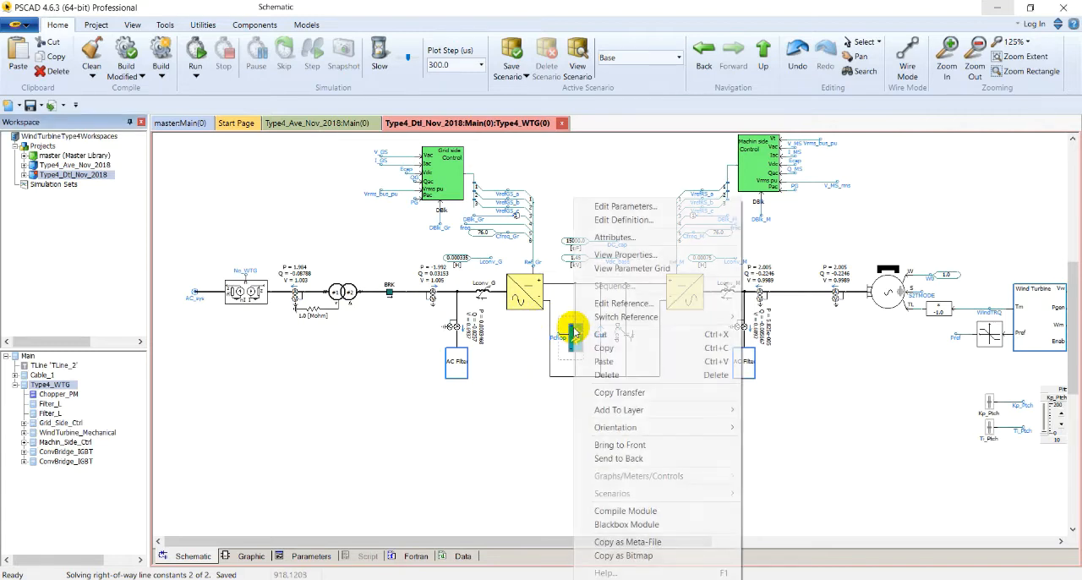
{"action": "left_click", "coordinate": [626, 208]}
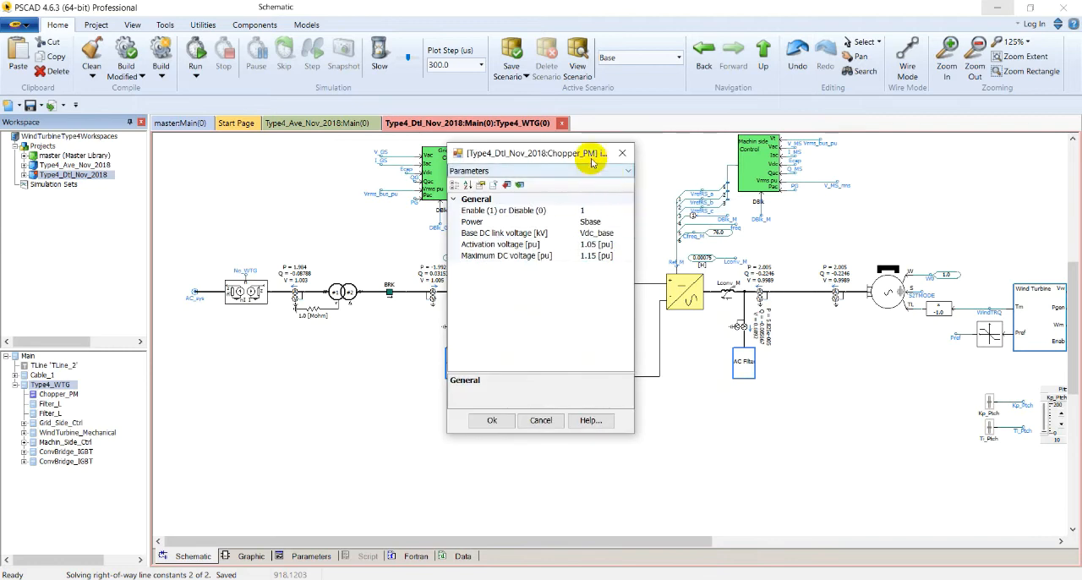
{"action": "left_click_drag", "start_coordinate": [589, 159], "coordinate": [835, 157]}
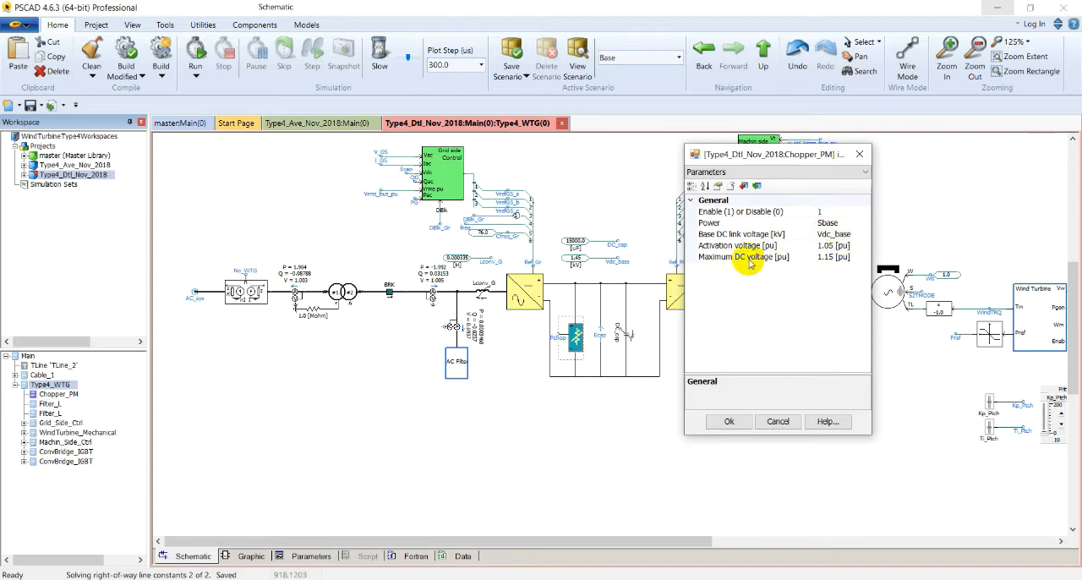
{"action": "left_click", "coordinate": [746, 426]}
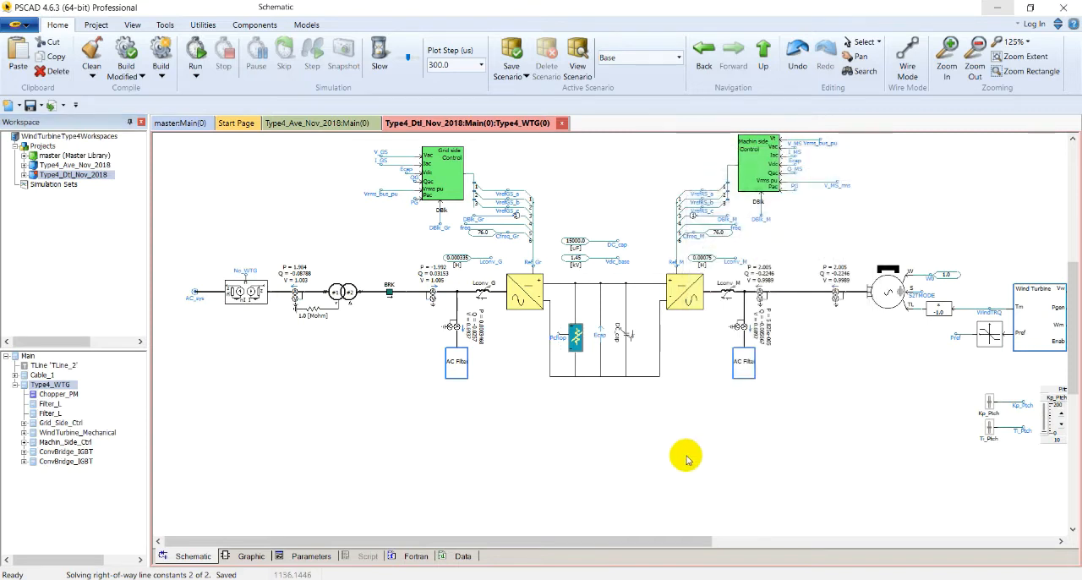
Examine the chopper's internal circuit, covering the resistor branch, the Edc per-unit calculation and the Hysteresis Buffer's configuration
{"action": "double_click", "coordinate": [576, 338]}
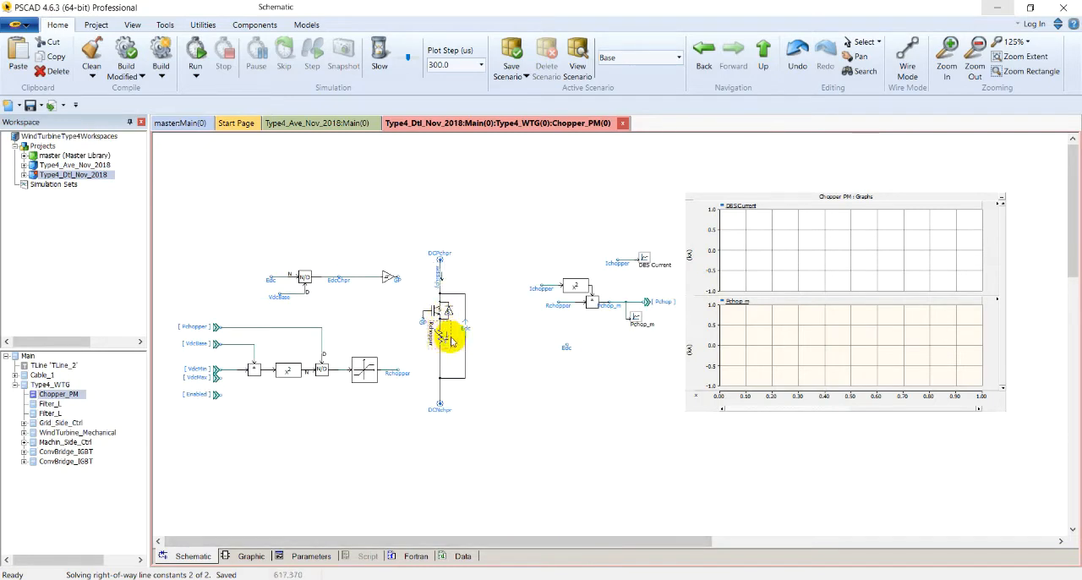
{"action": "mouse_move", "coordinate": [442, 345]}
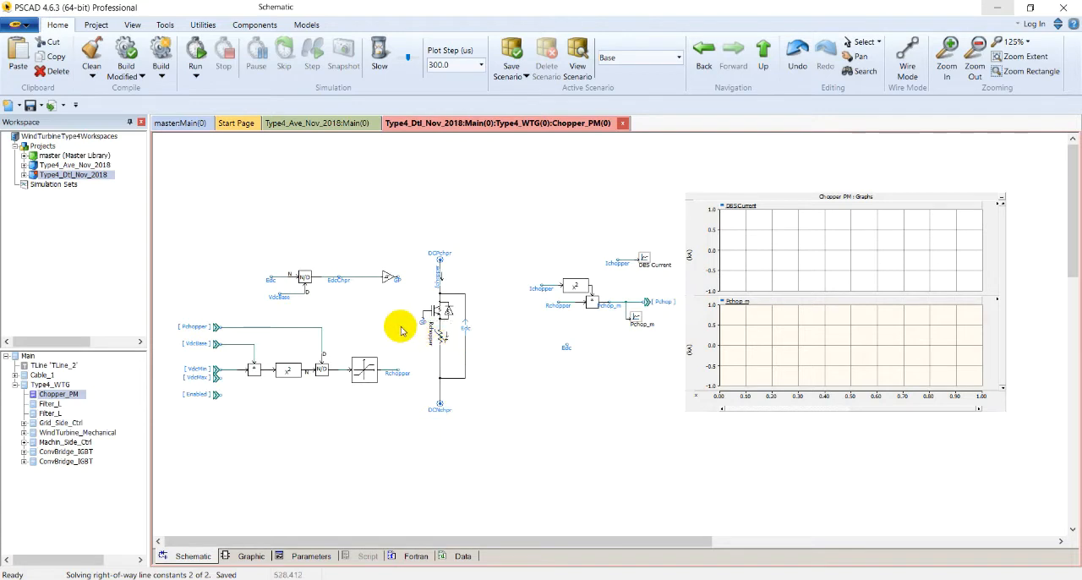
{"action": "mouse_move", "coordinate": [273, 281]}
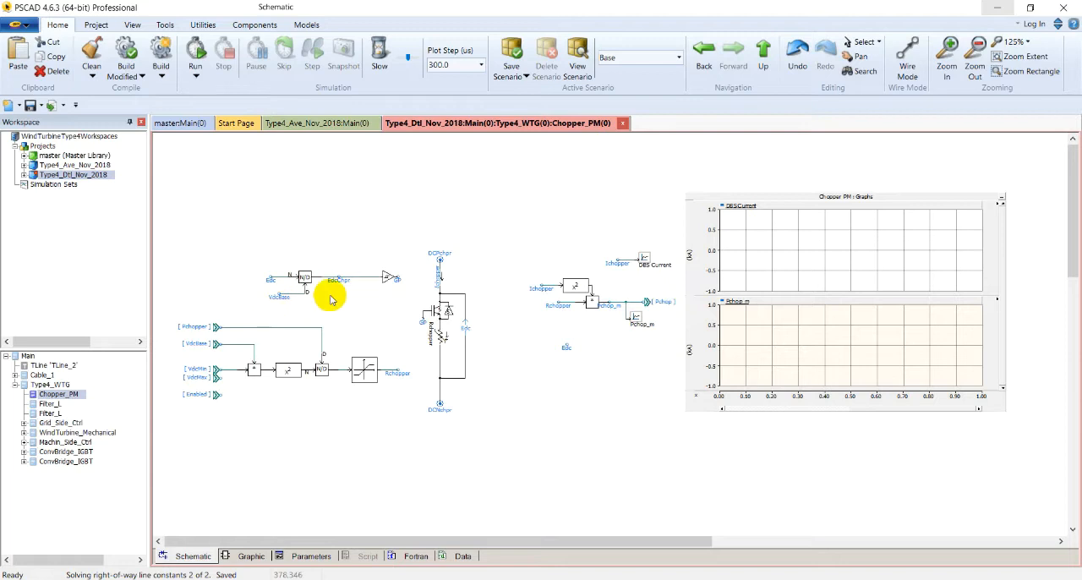
{"action": "double_click", "coordinate": [386, 280]}
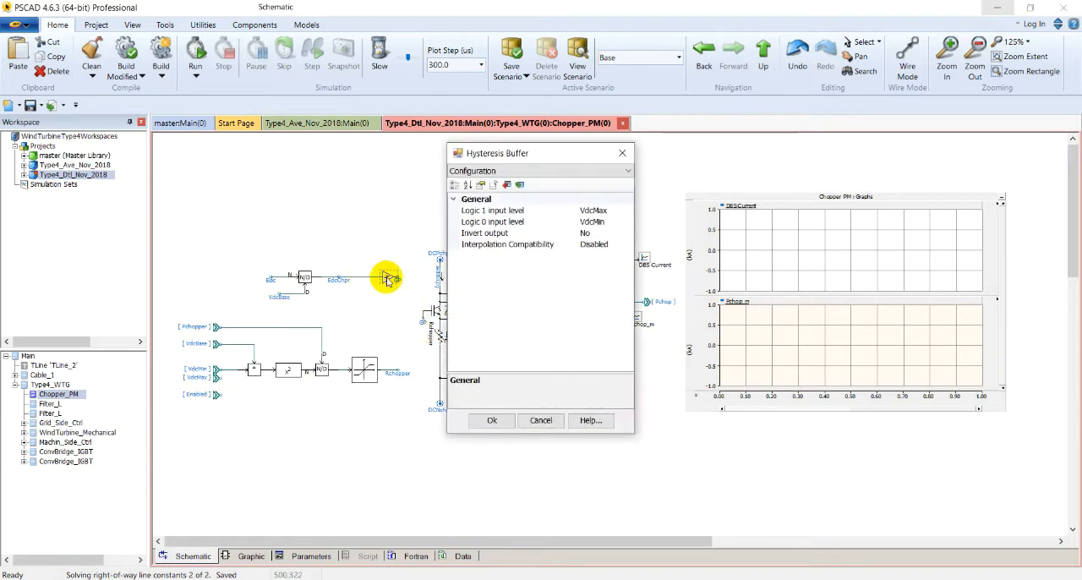
{"action": "left_click", "coordinate": [621, 152]}
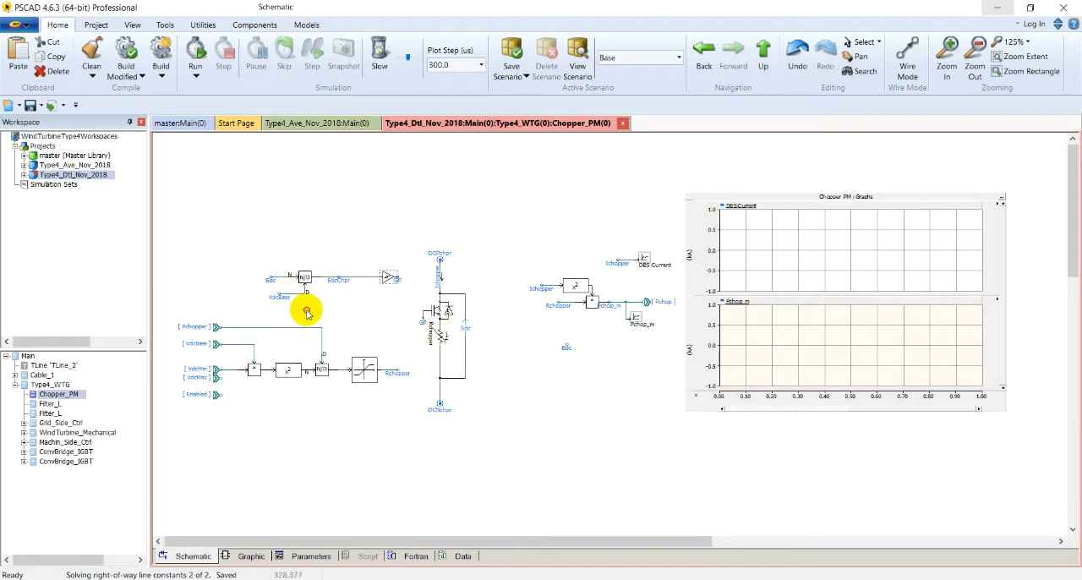
{"action": "left_click", "coordinate": [358, 319]}
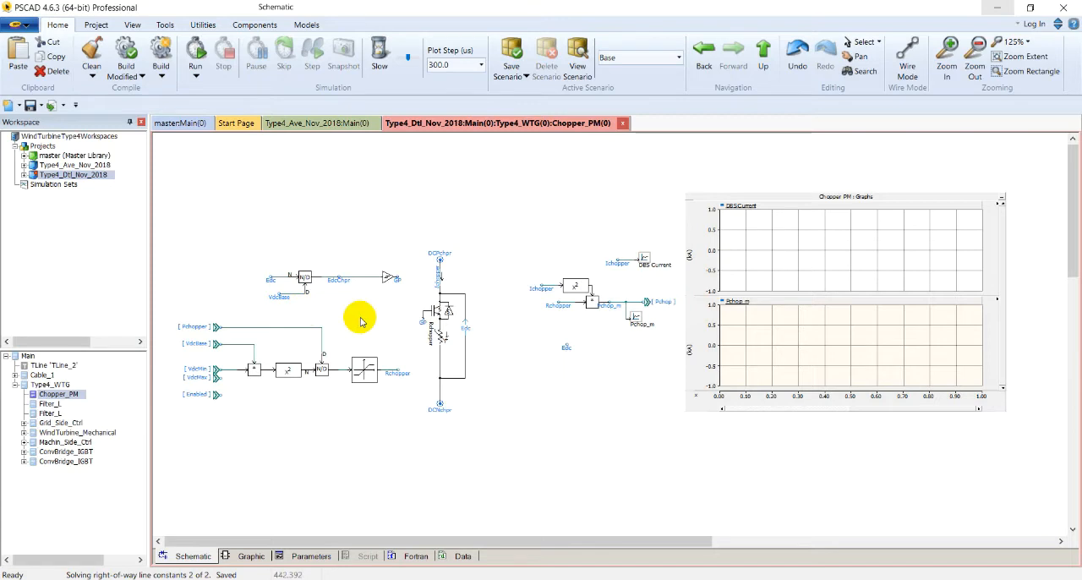
Return to the turbine circuit and check the side A equivalent settings of the No_WTG scaling component
{"action": "left_click", "coordinate": [776, 54]}
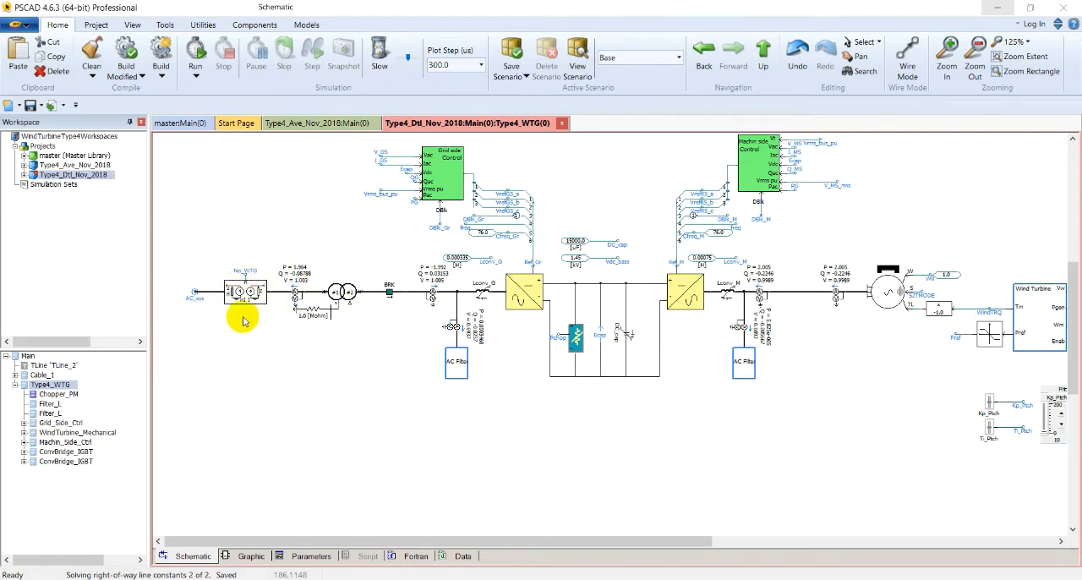
{"action": "double_click", "coordinate": [245, 292]}
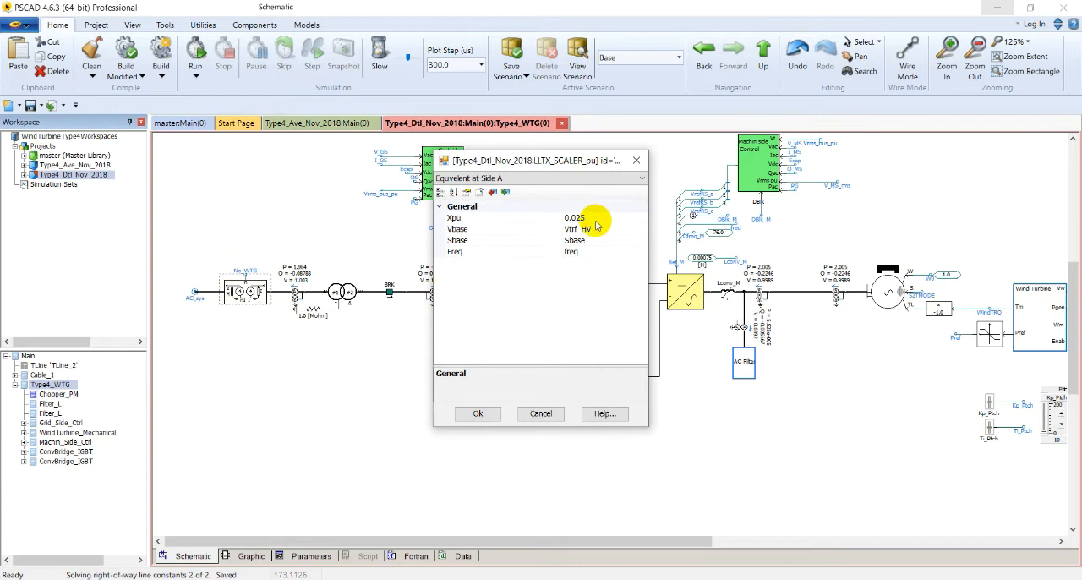
{"action": "left_click", "coordinate": [639, 163]}
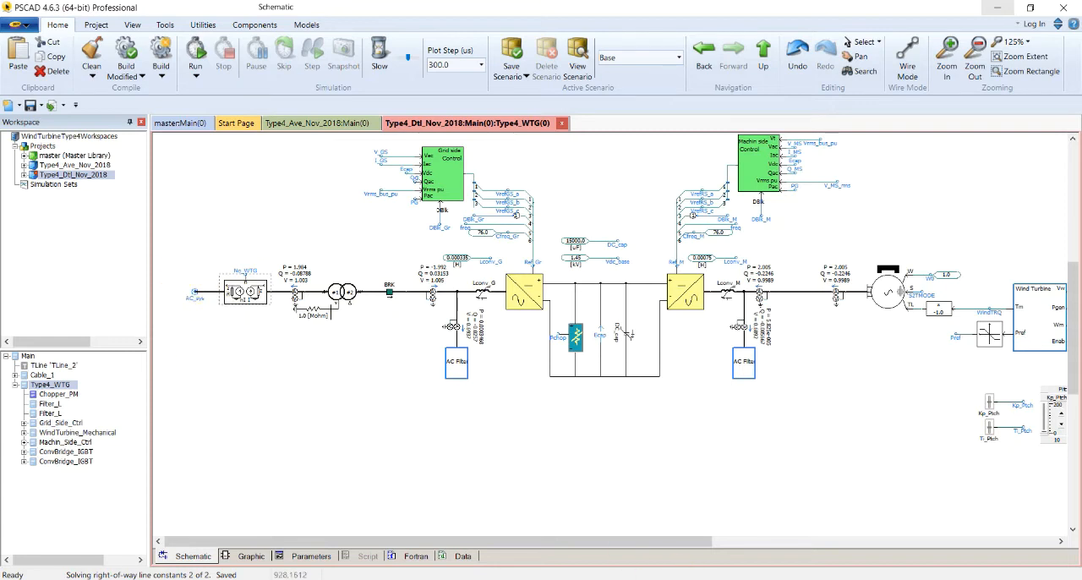
Examine the unblocking sequence, tracing Dblk to the BRK breaker and checking the grid-side converter's delay block
{"action": "scroll", "coordinate": [623, 212], "scroll_direction": "up", "scroll_amount": 5}
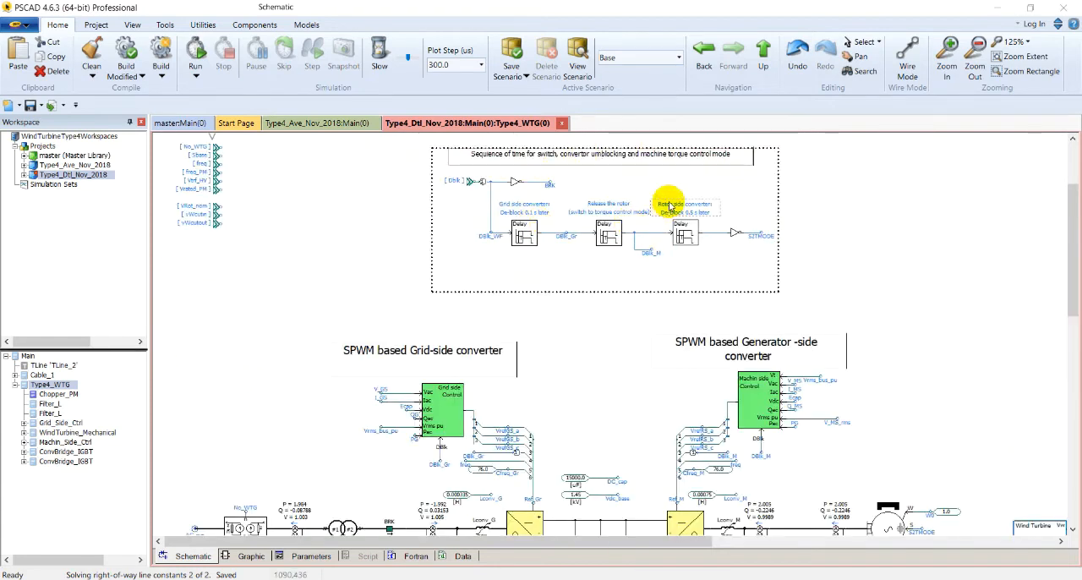
{"action": "left_click", "coordinate": [484, 158]}
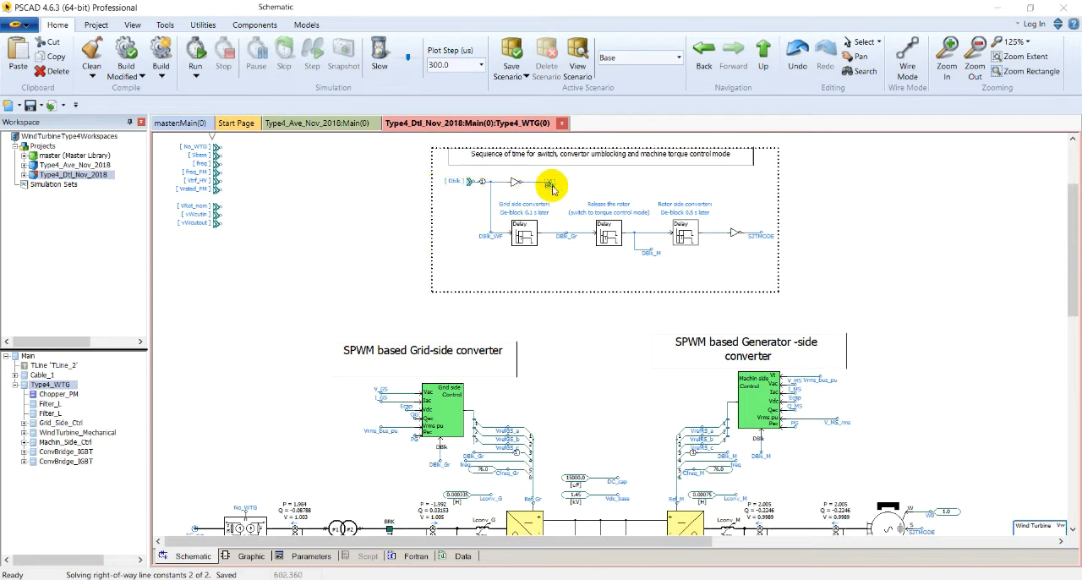
{"action": "mouse_move", "coordinate": [552, 189]}
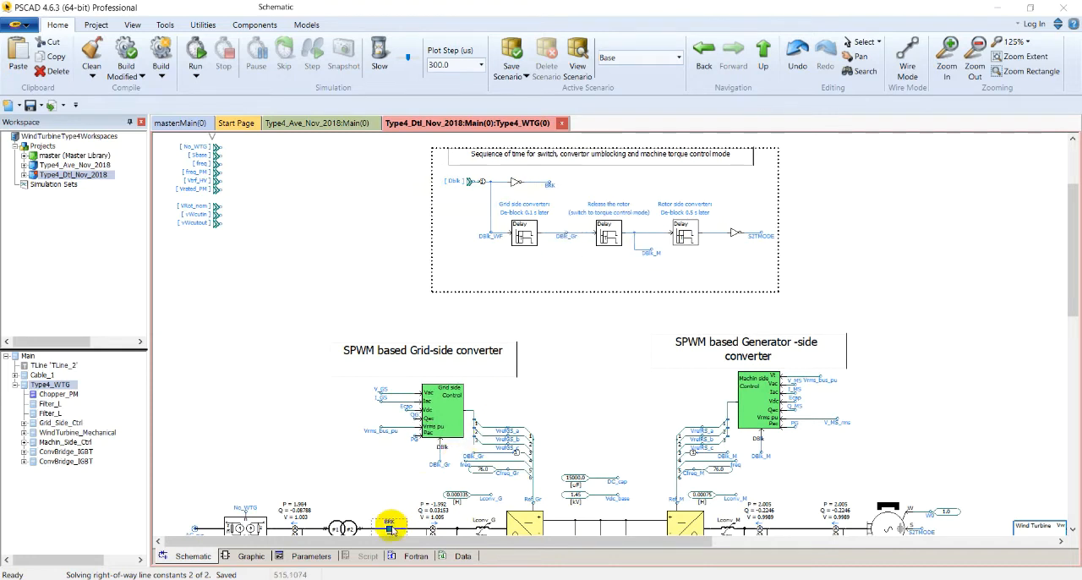
{"action": "mouse_move", "coordinate": [390, 530]}
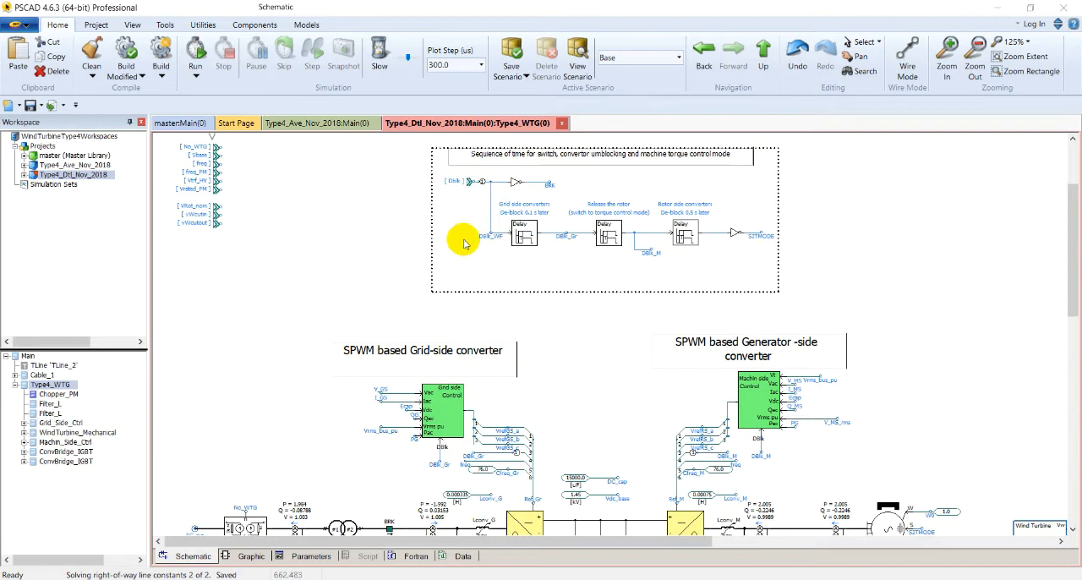
{"action": "double_click", "coordinate": [518, 235]}
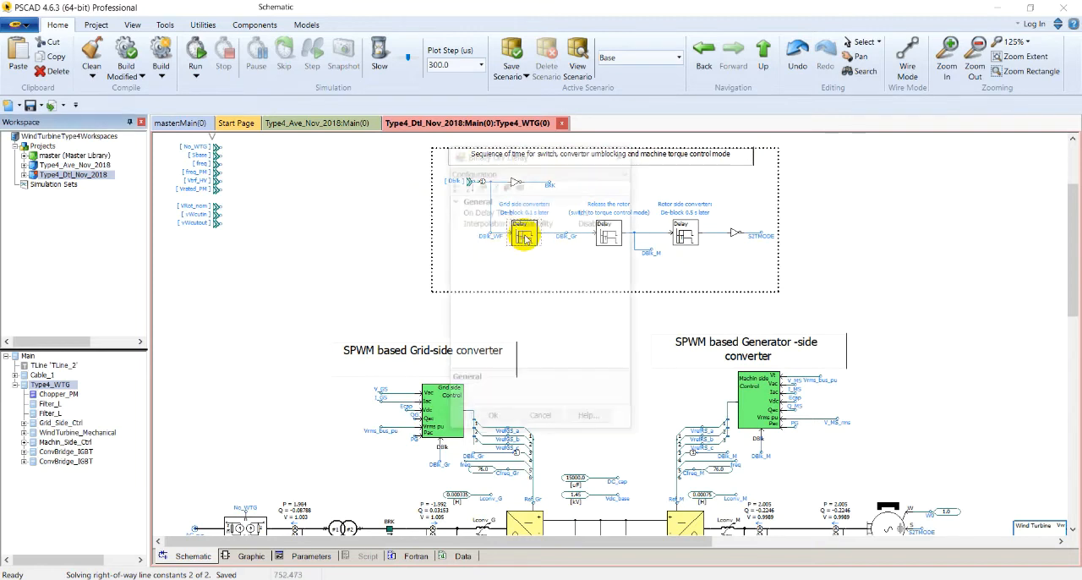
{"action": "left_click", "coordinate": [622, 153]}
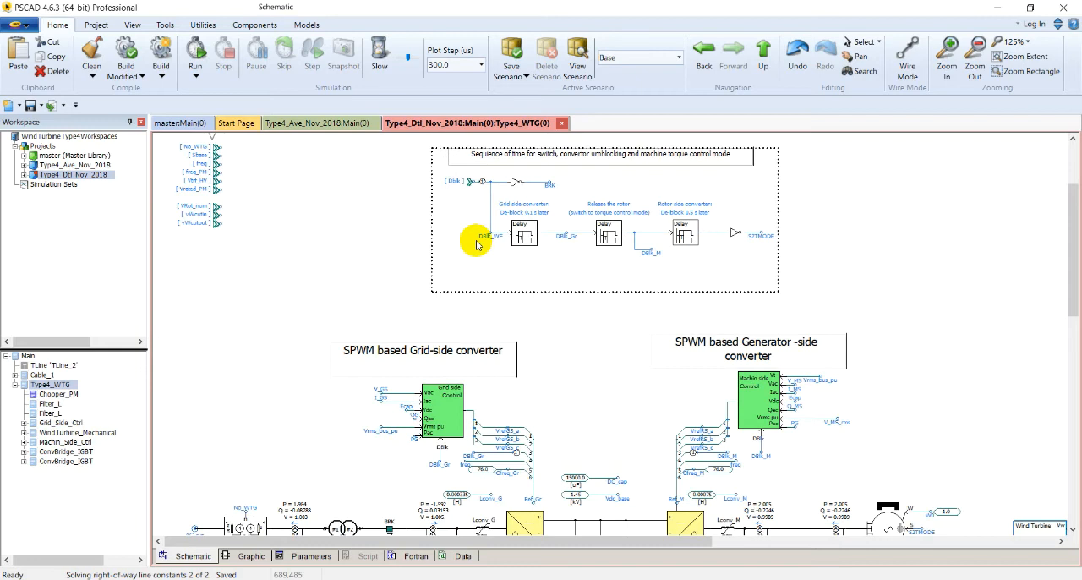
Check the on-delay settings of the rotor release and rotor-side converter delay blocks in the unblocking sequence
{"action": "scroll", "coordinate": [590, 468], "scroll_direction": "down", "scroll_amount": 1}
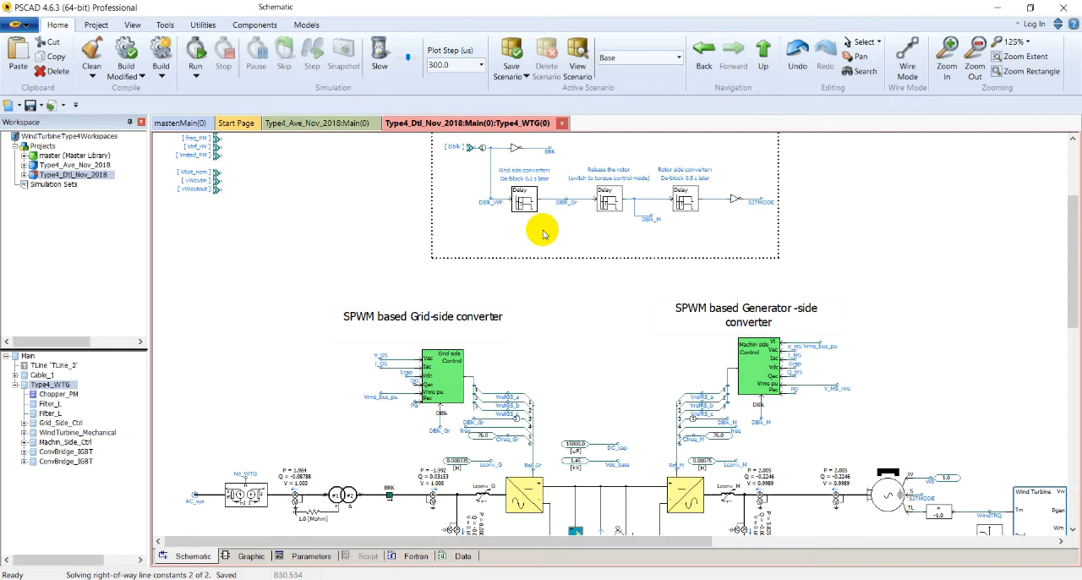
{"action": "mouse_move", "coordinate": [566, 209]}
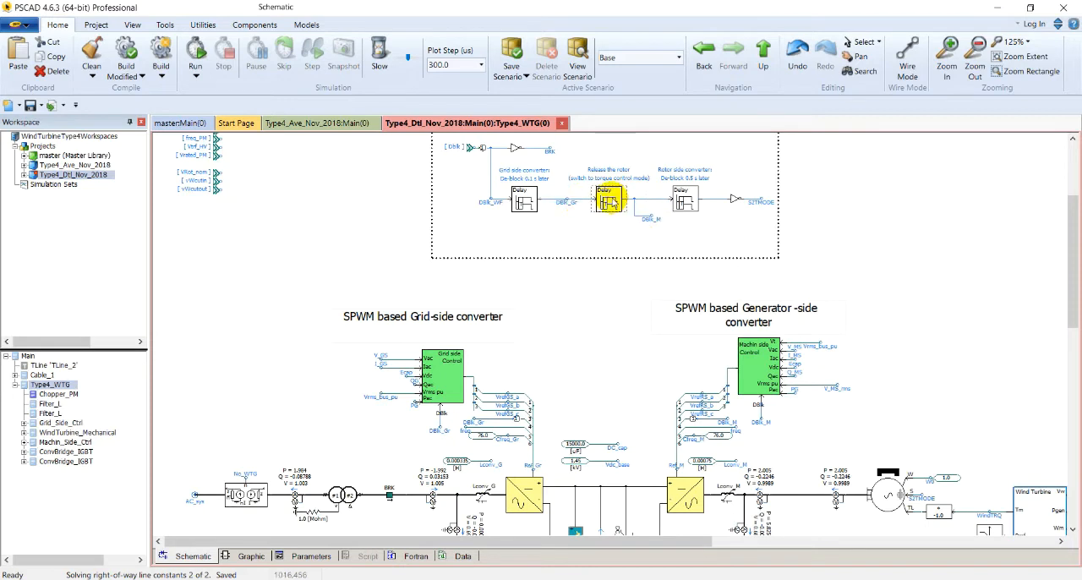
{"action": "double_click", "coordinate": [610, 200]}
{"action": "left_click", "coordinate": [622, 153]}
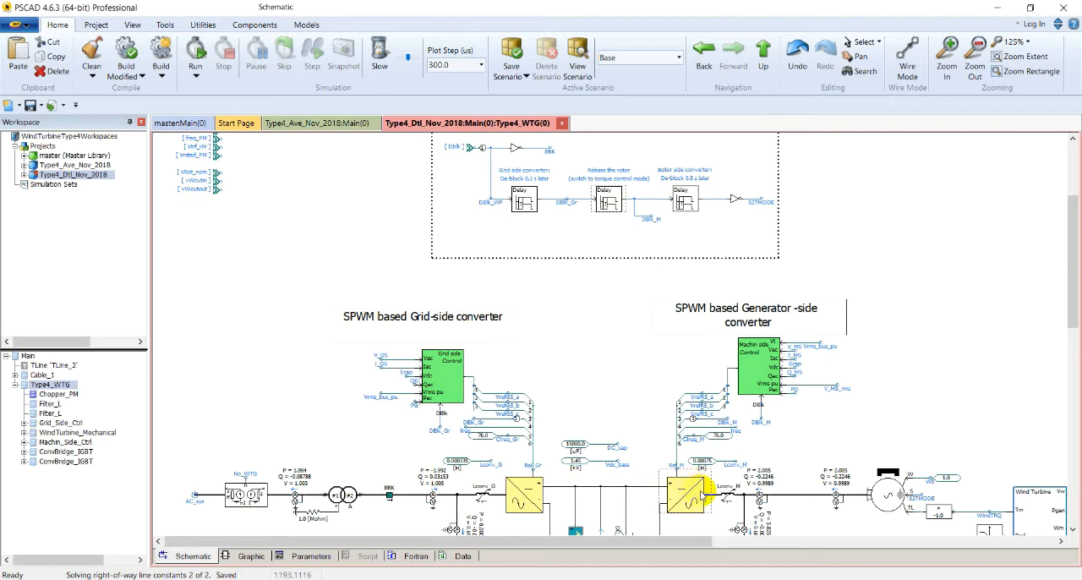
{"action": "double_click", "coordinate": [689, 197]}
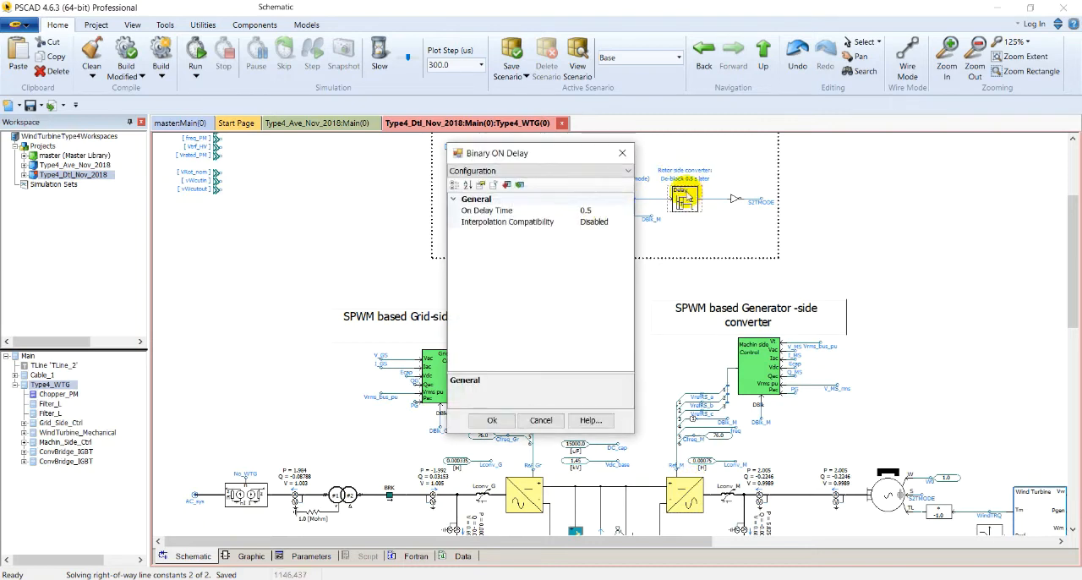
{"action": "left_click", "coordinate": [624, 154]}
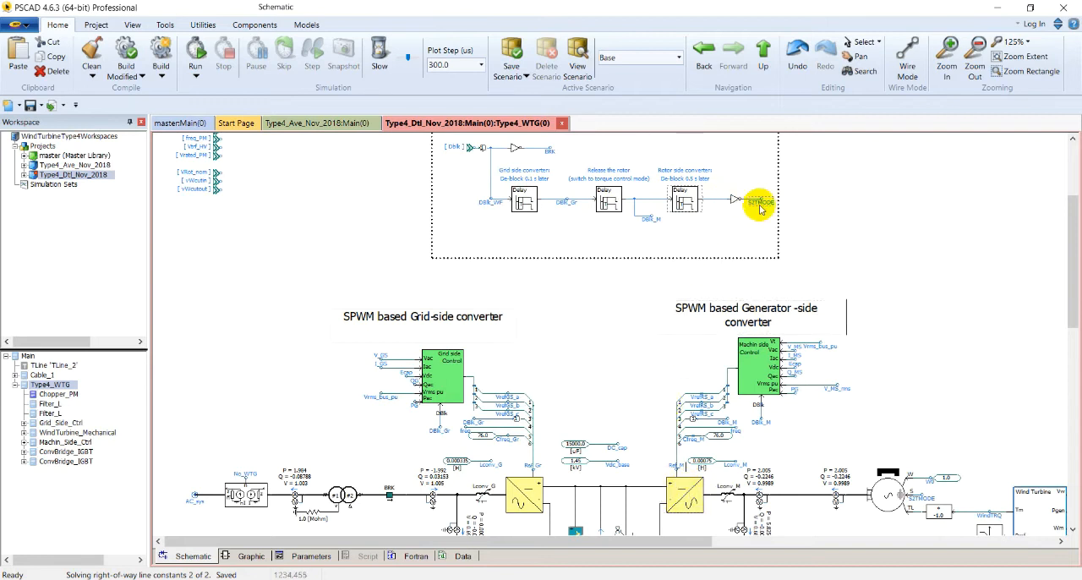
Follow the S2TMODE signal from the unblocking sequence to the machine and the Wind Turbine block's Enab input
{"action": "scroll", "coordinate": [762, 216], "scroll_direction": "down", "scroll_amount": 1}
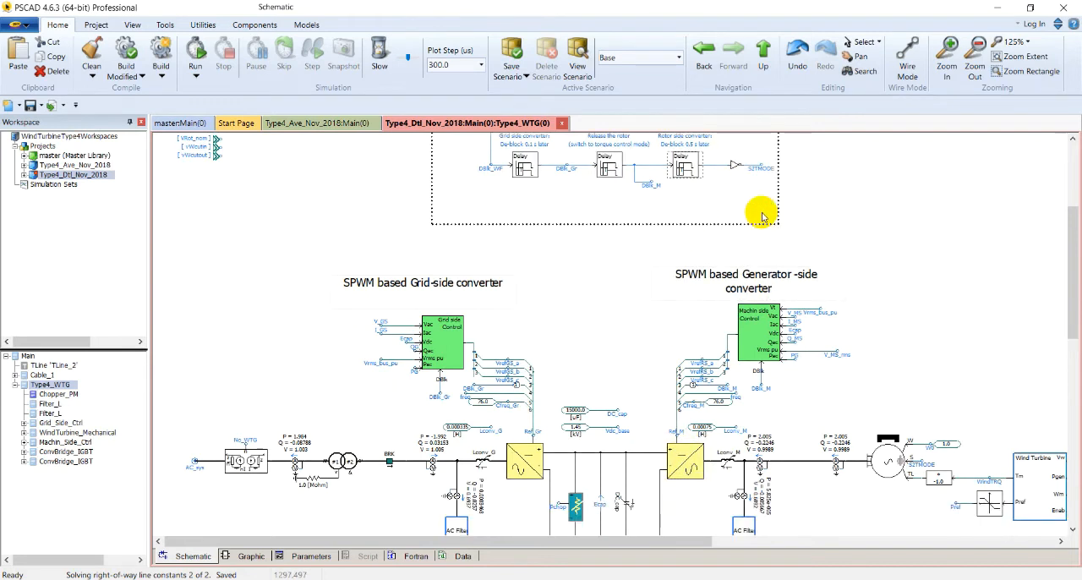
{"action": "scroll", "coordinate": [803, 440], "scroll_direction": "right", "scroll_amount": 2}
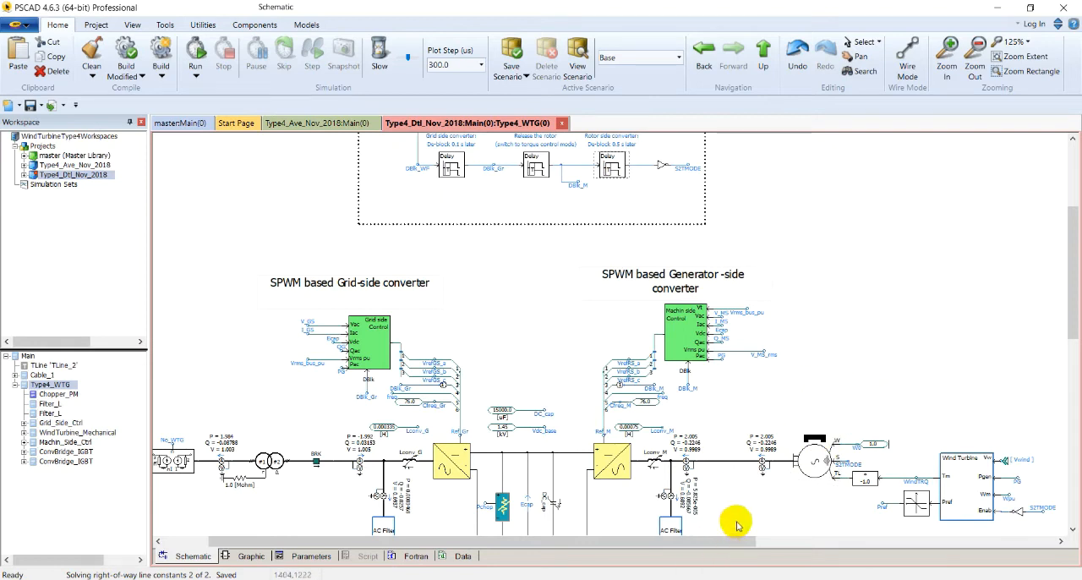
{"action": "scroll", "coordinate": [456, 436], "scroll_direction": "down", "scroll_amount": 3}
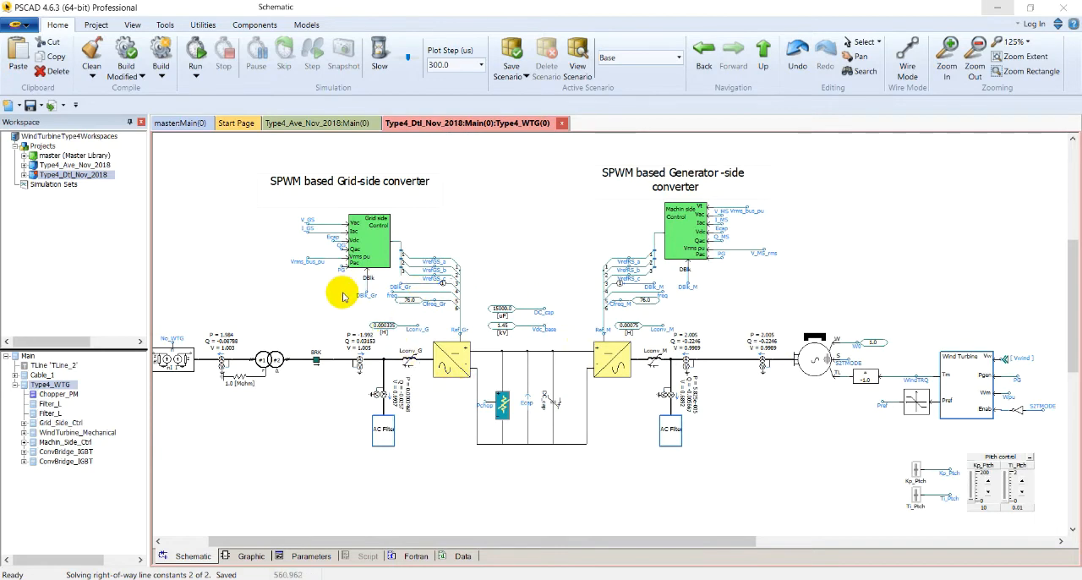
Examine the grid-side converter's IGBT bridge and the PWM module that generates its firing pulses, and return to the turbine circuit
{"action": "double_click", "coordinate": [453, 361]}
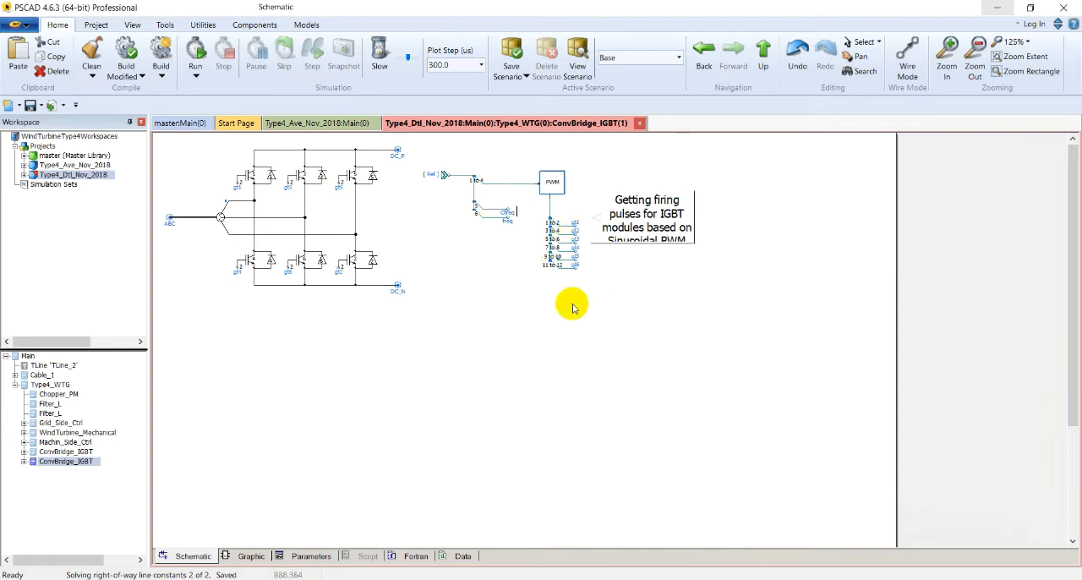
{"action": "double_click", "coordinate": [555, 181]}
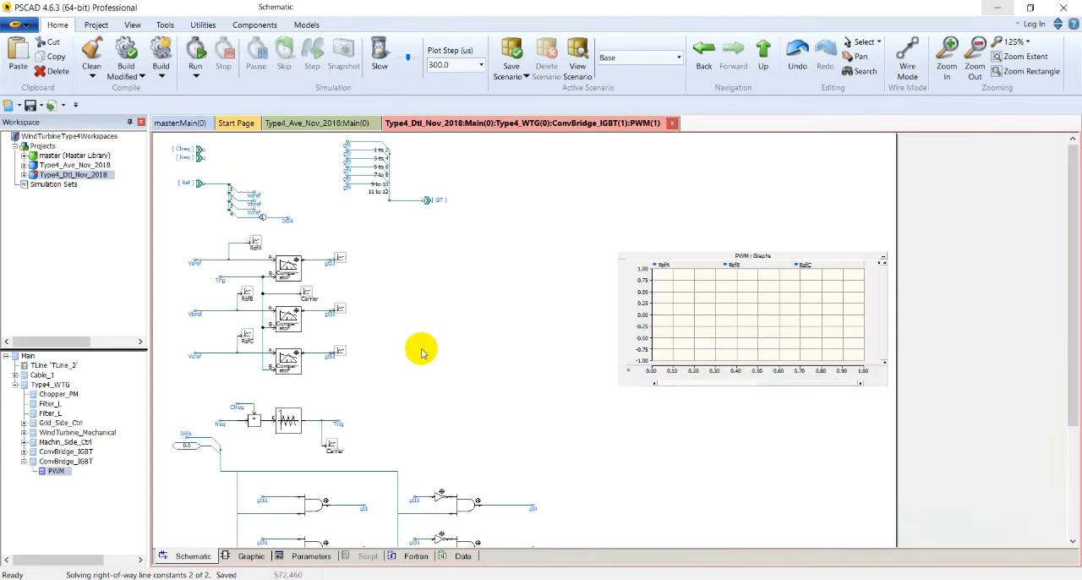
{"action": "scroll", "coordinate": [418, 350], "scroll_direction": "down", "scroll_amount": 5}
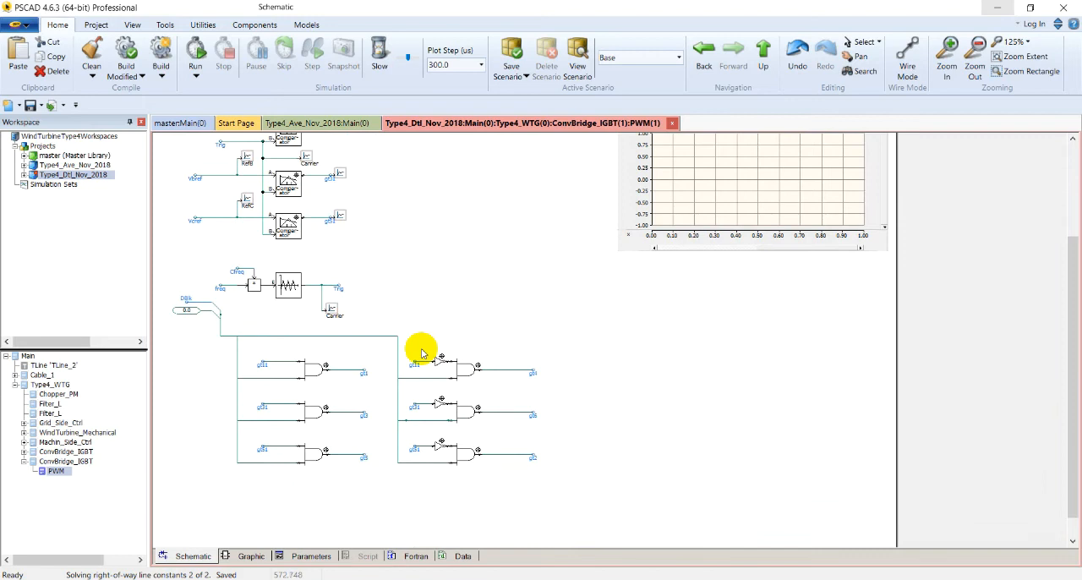
{"action": "scroll", "coordinate": [423, 353], "scroll_direction": "up", "scroll_amount": 4}
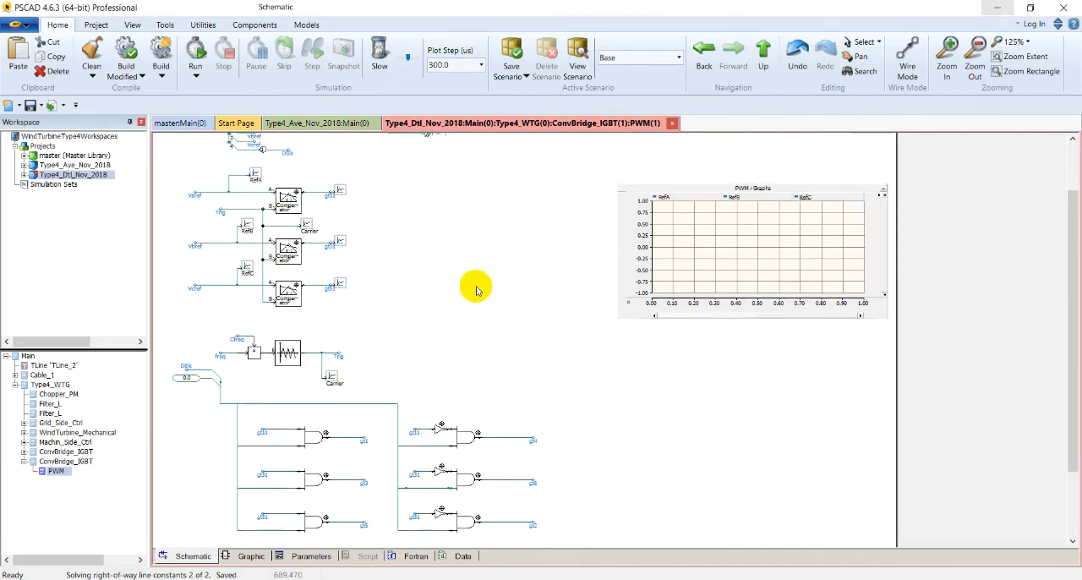
{"action": "key", "text": "BackSpace"}
{"action": "key", "text": "BackSpace"}
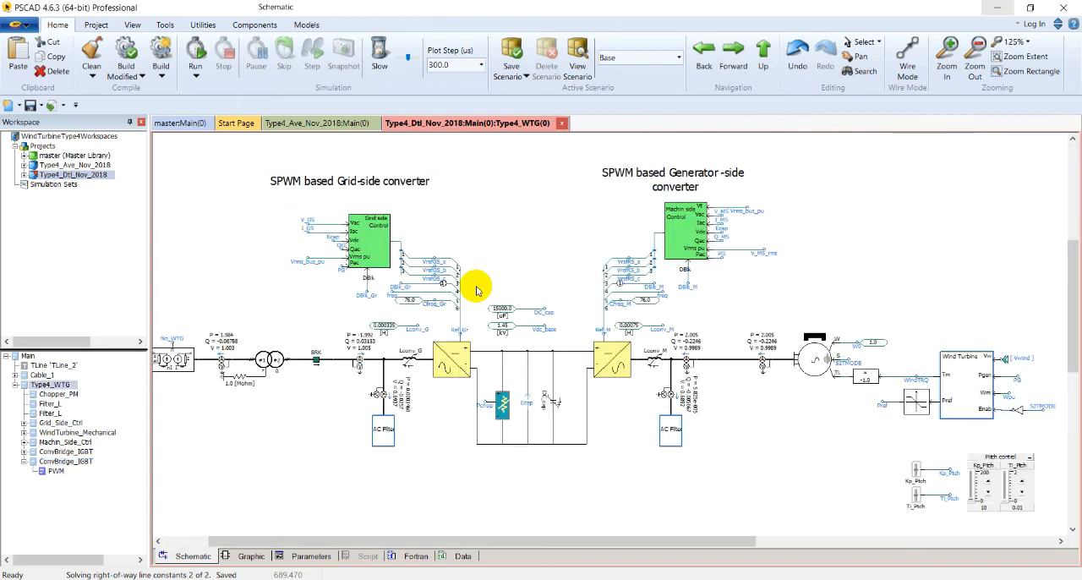
Open the Type4_Ave_Nov_2018 project's Type 4 wind turbine circuit and view its average-model grid-side and generator-side converters
{"action": "double_click", "coordinate": [89, 165]}
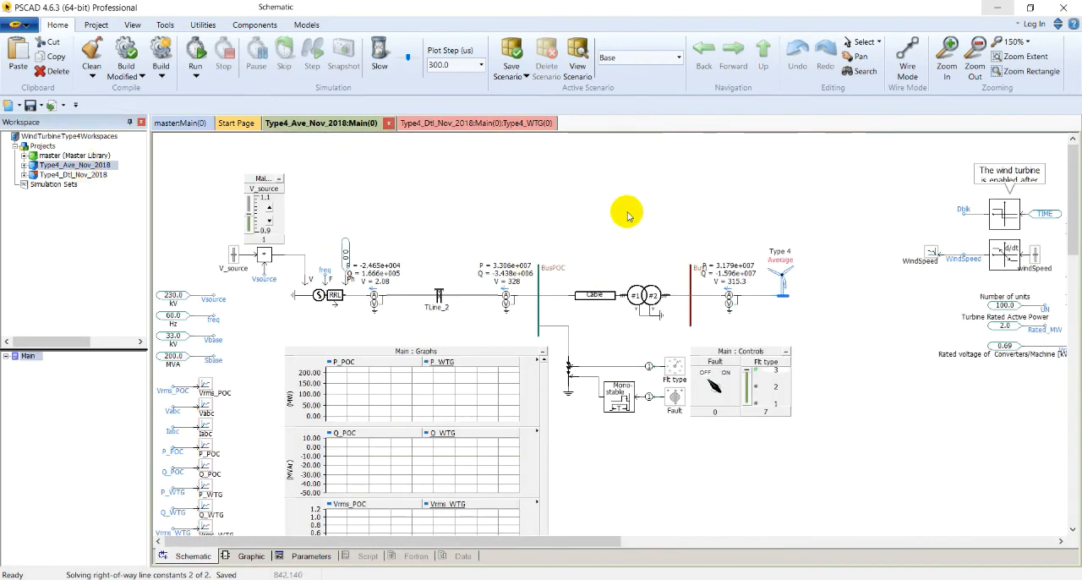
{"action": "left_click", "coordinate": [778, 288]}
{"action": "double_click", "coordinate": [780, 288]}
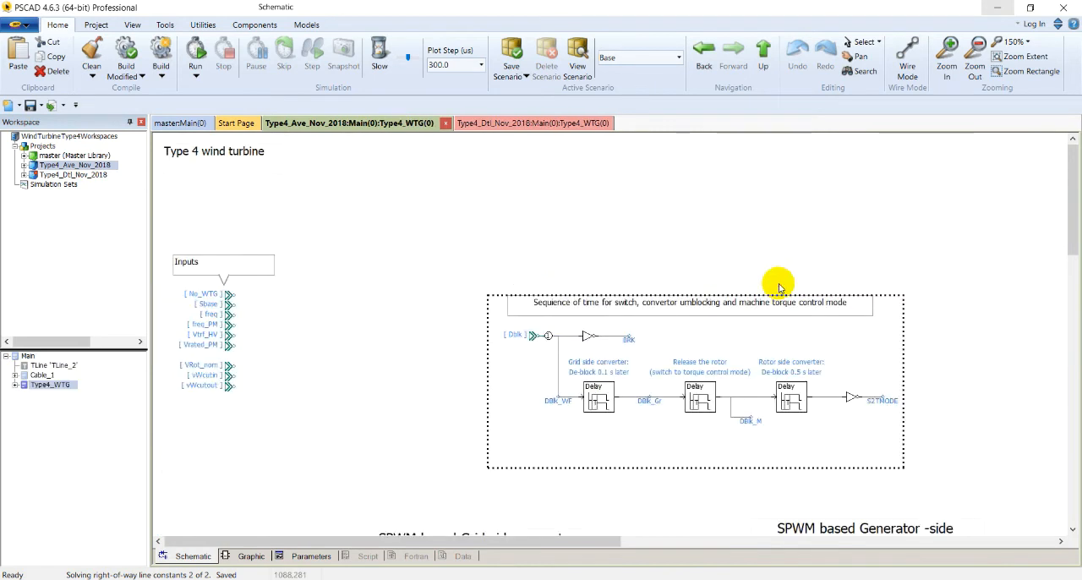
{"action": "scroll", "coordinate": [669, 316], "scroll_direction": "down", "scroll_amount": 5}
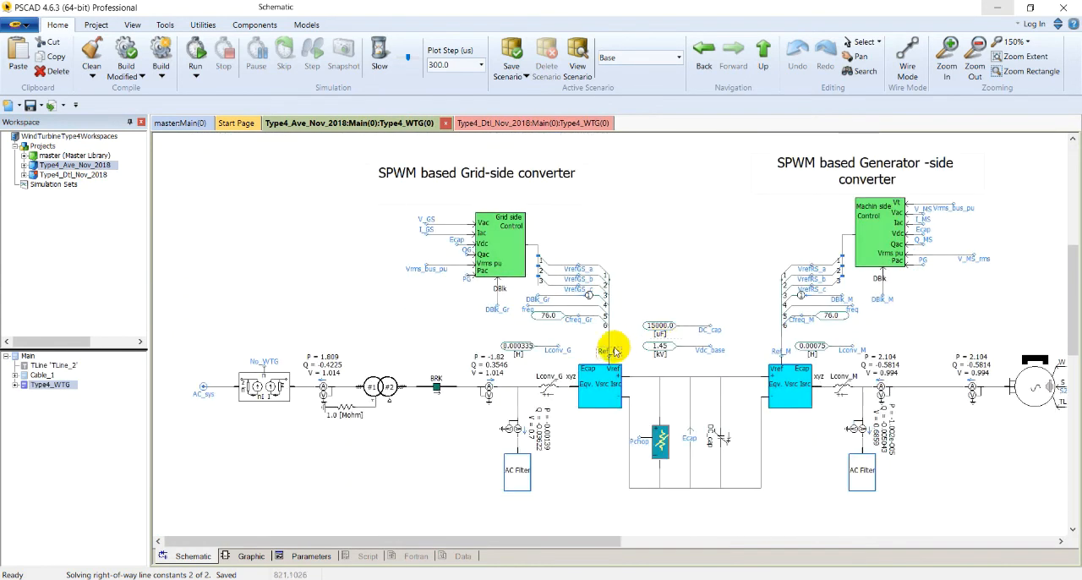
Examine the average-model converter bridge, including its controlled voltage sources, diode bridge and DC-side current source
{"action": "double_click", "coordinate": [604, 376]}
{"action": "scroll", "coordinate": [588, 365], "scroll_direction": "up", "scroll_amount": 10}
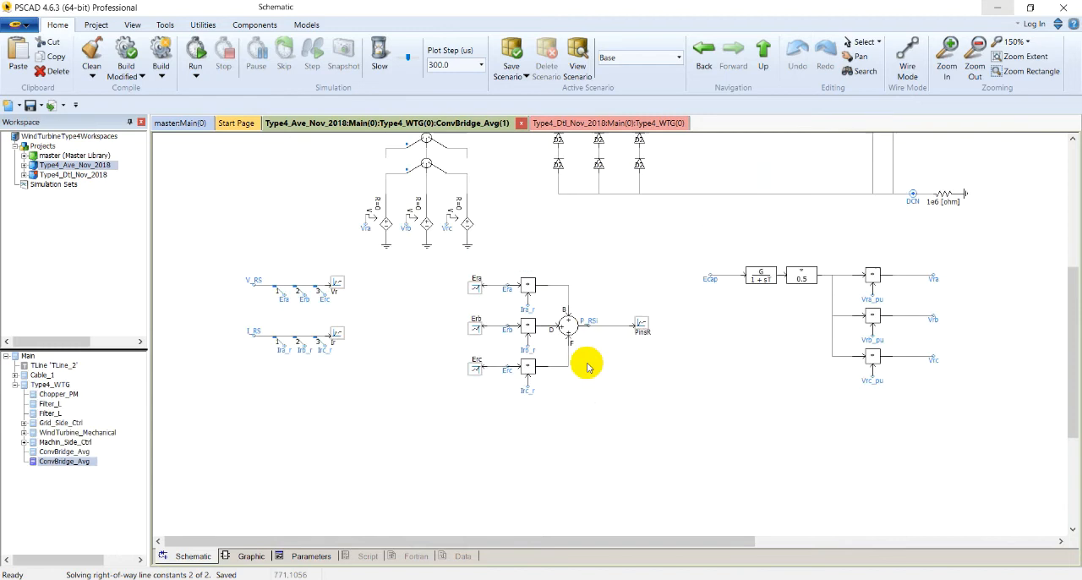
{"action": "scroll", "coordinate": [604, 338], "scroll_direction": "down", "scroll_amount": 2}
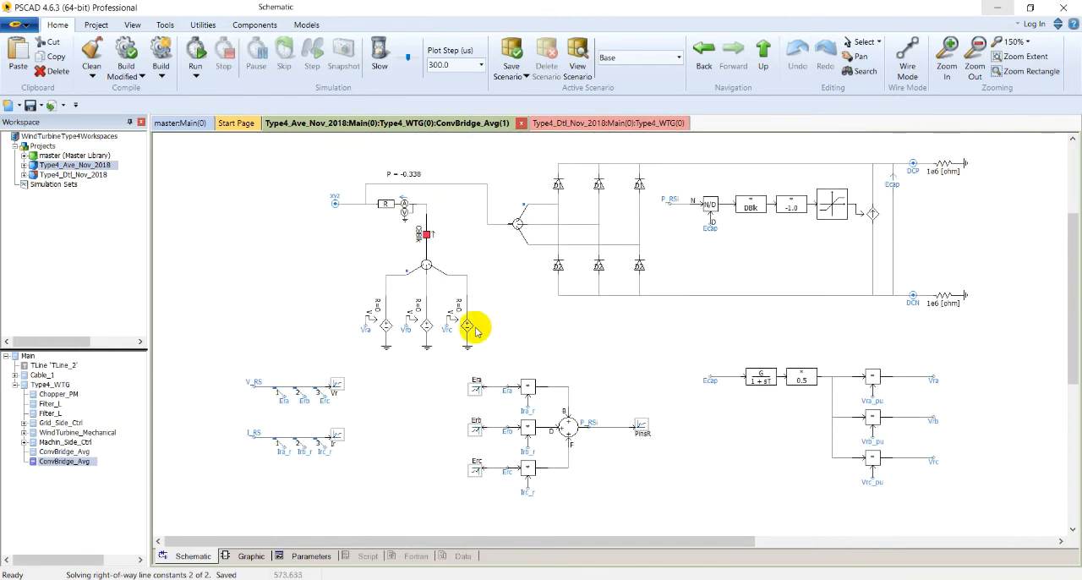
{"action": "scroll", "coordinate": [480, 326], "scroll_direction": "up", "scroll_amount": 1}
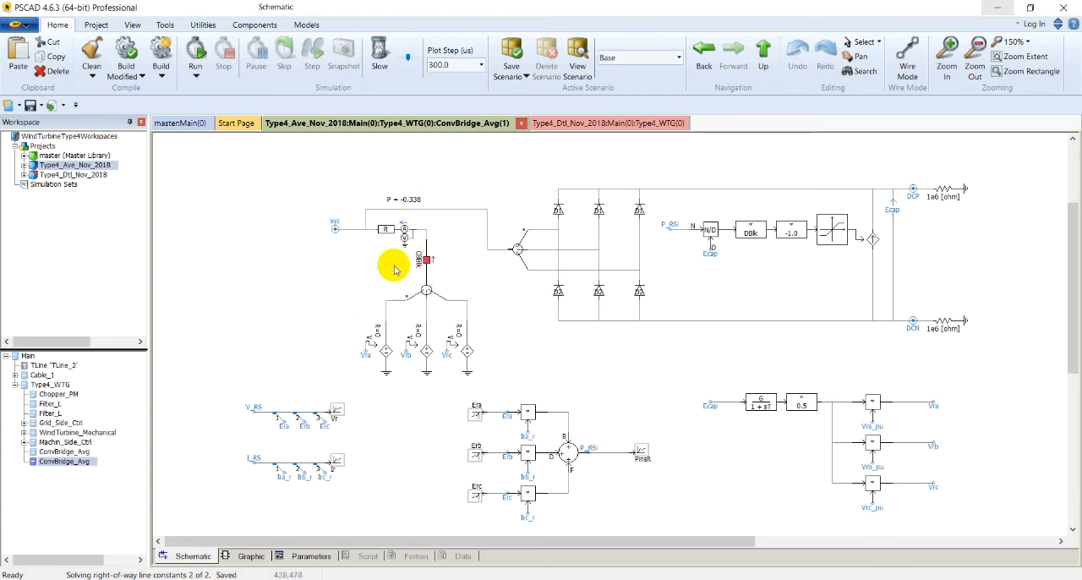
{"action": "left_click", "coordinate": [426, 301]}
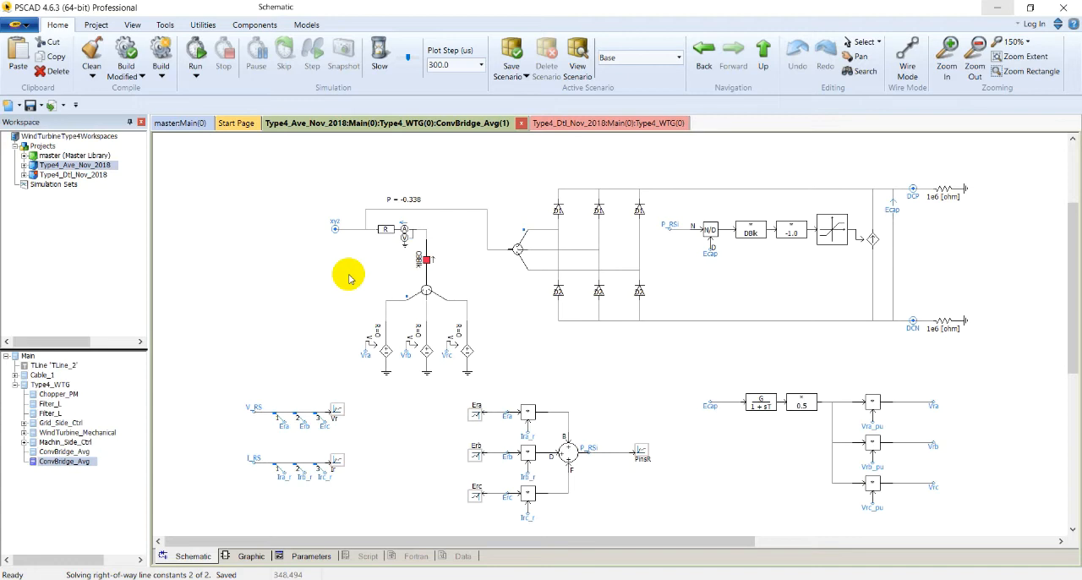
Run the simulation of the detailed Type4_Dtl_Nov_2018 project from its main circuit and dismiss the build messages
{"action": "double_click", "coordinate": [80, 175]}
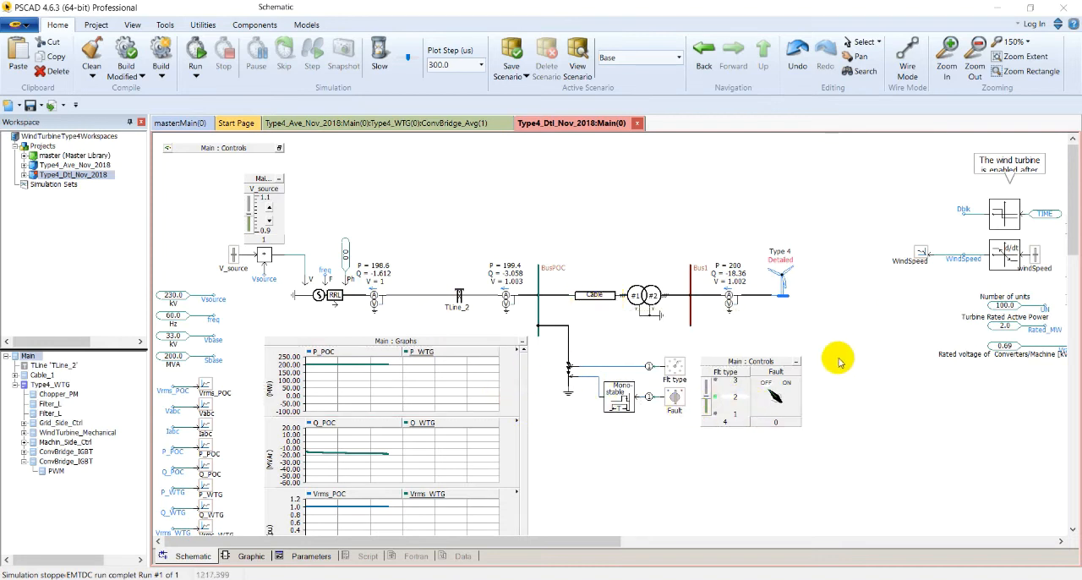
{"action": "left_click", "coordinate": [194, 49]}
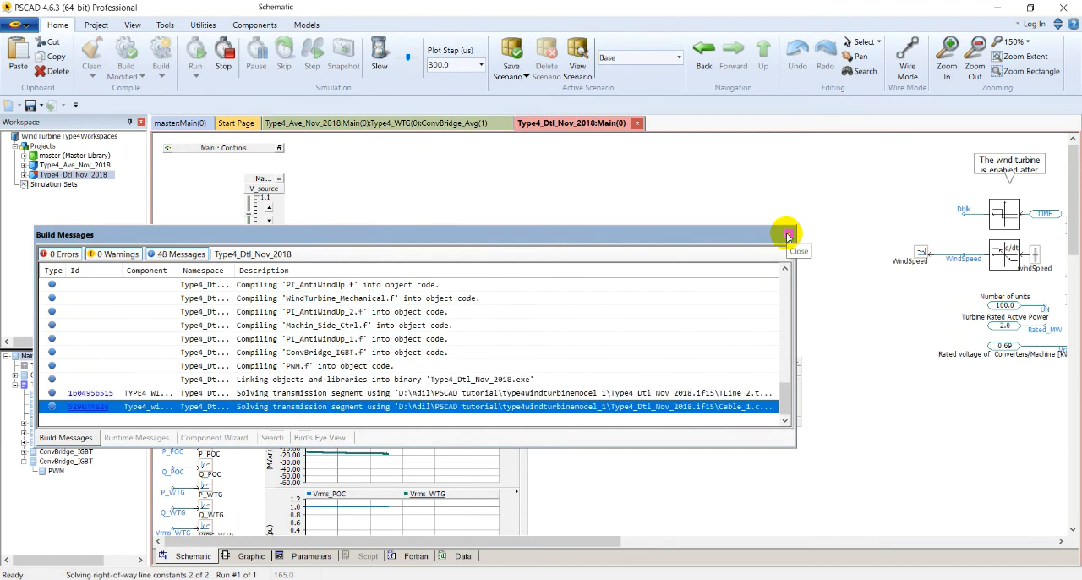
{"action": "left_click", "coordinate": [586, 341]}
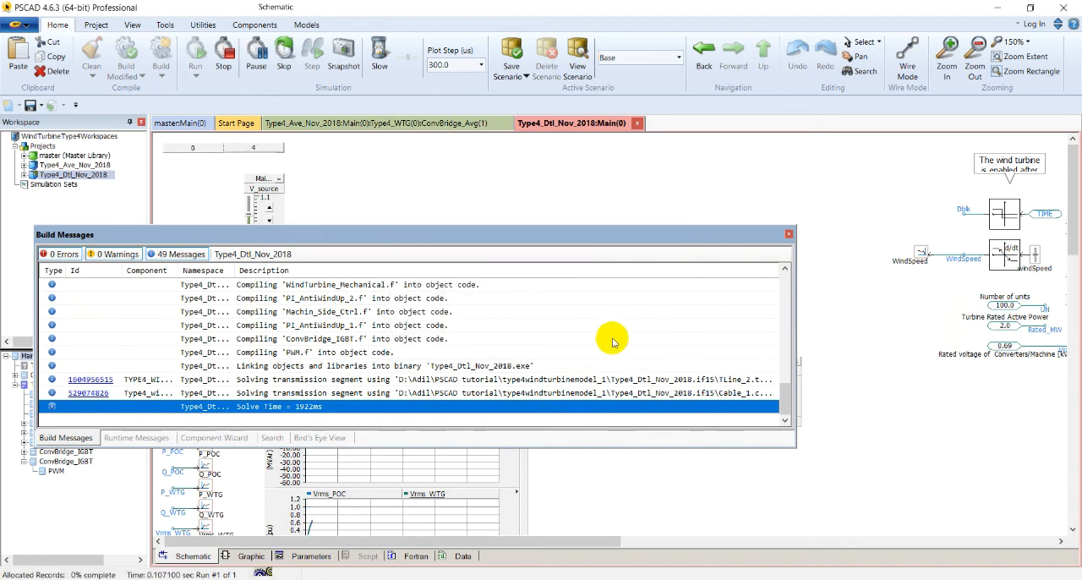
{"action": "left_click", "coordinate": [790, 234]}
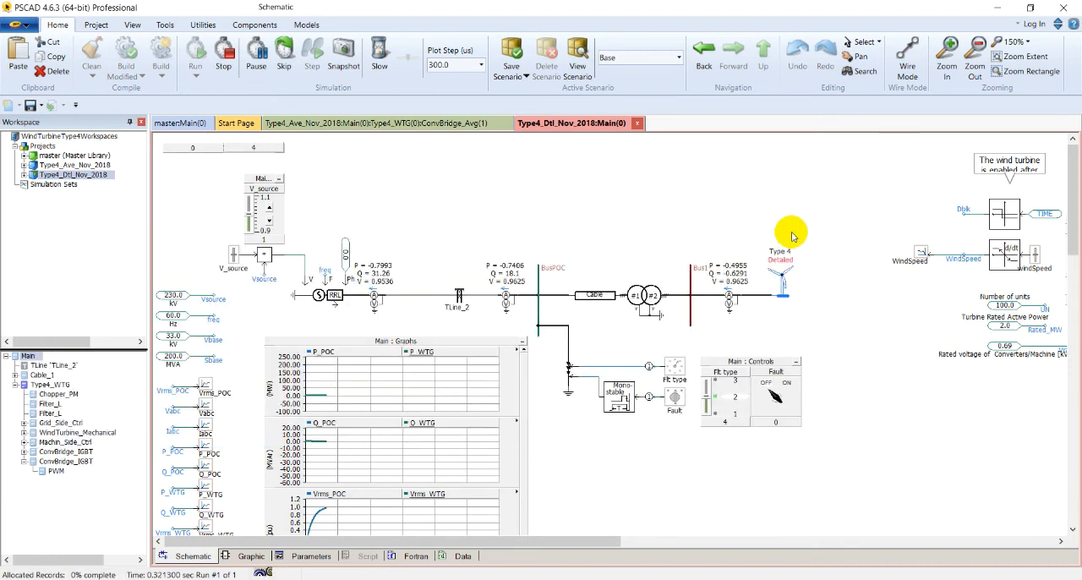
Watch the active power, reactive power, RMS voltage and wind speed graphs during the detailed model's start-up
{"action": "scroll", "coordinate": [415, 431], "scroll_direction": "down", "scroll_amount": 2}
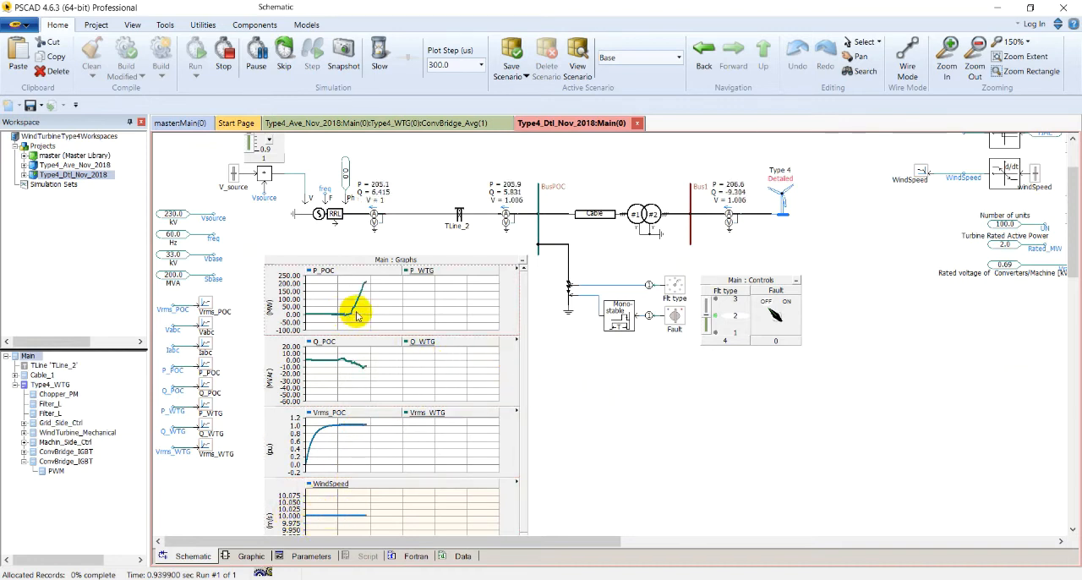
{"action": "scroll", "coordinate": [346, 309], "scroll_direction": "down", "scroll_amount": 3}
{"action": "scroll", "coordinate": [355, 310], "scroll_direction": "up", "scroll_amount": 2}
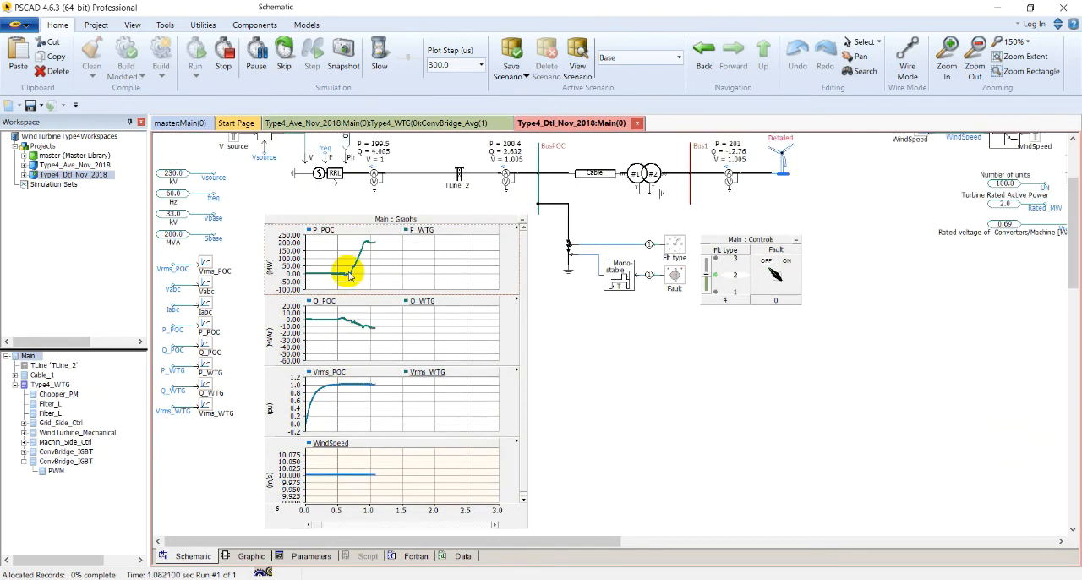
{"action": "mouse_move", "coordinate": [354, 277]}
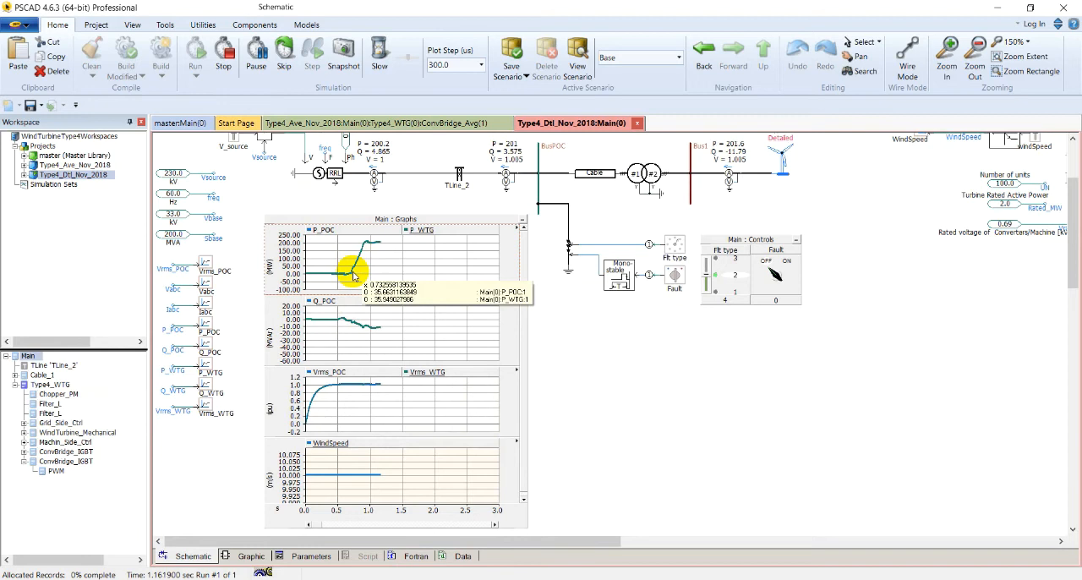
{"action": "mouse_move", "coordinate": [405, 277]}
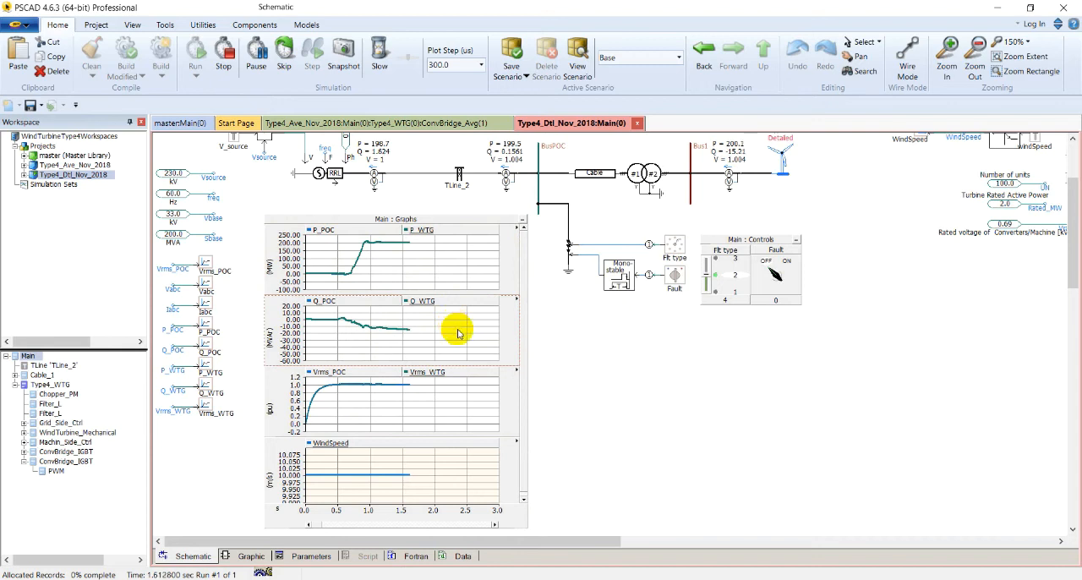
{"action": "mouse_move", "coordinate": [459, 336]}
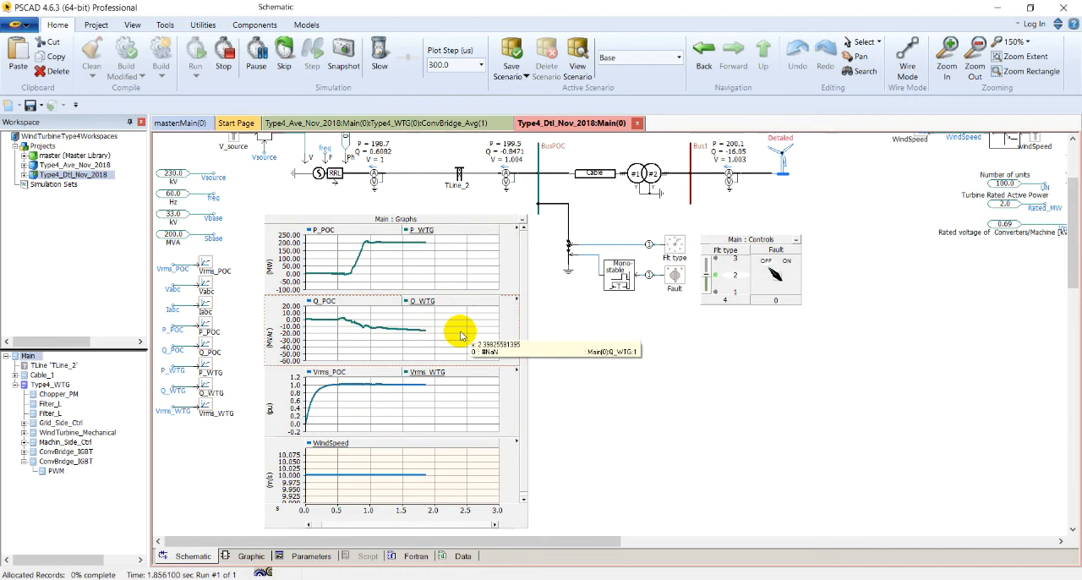
Switch on the fault at BusPOC during the run and check the monostable multivibrator's pulse duration
{"action": "left_click", "coordinate": [775, 273]}
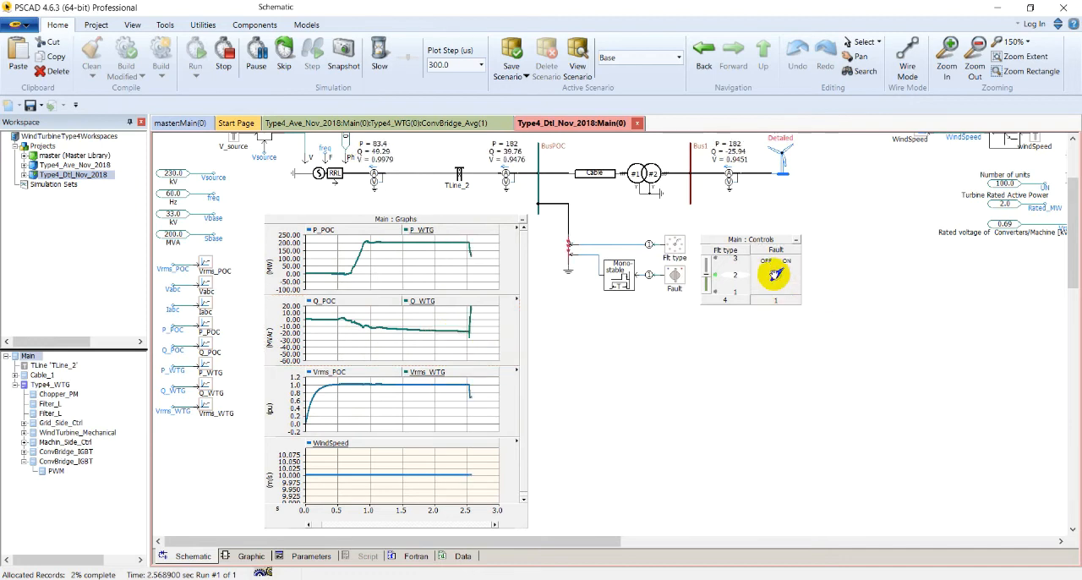
{"action": "left_click", "coordinate": [502, 220]}
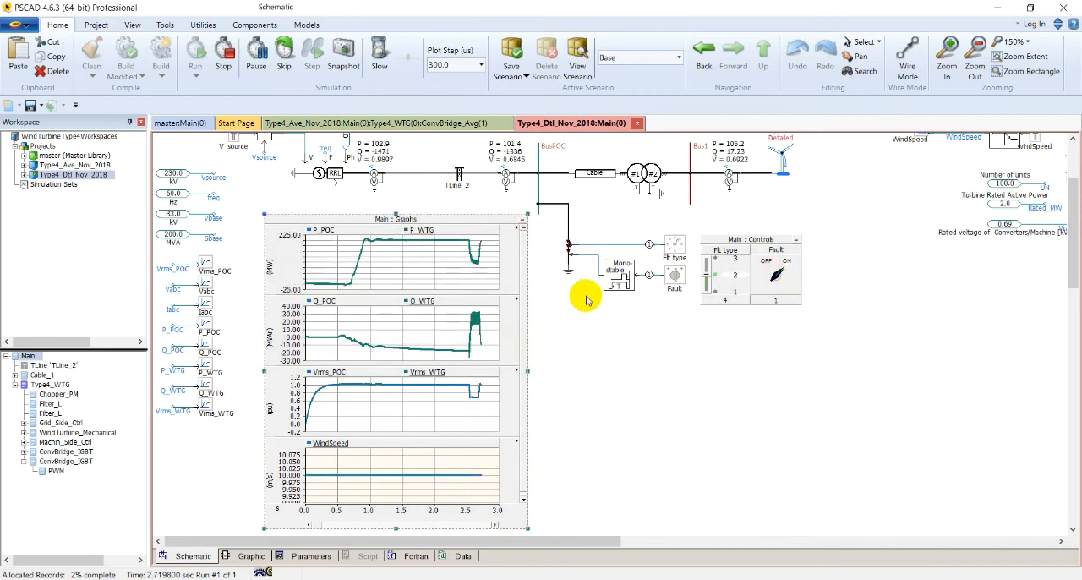
{"action": "double_click", "coordinate": [627, 277]}
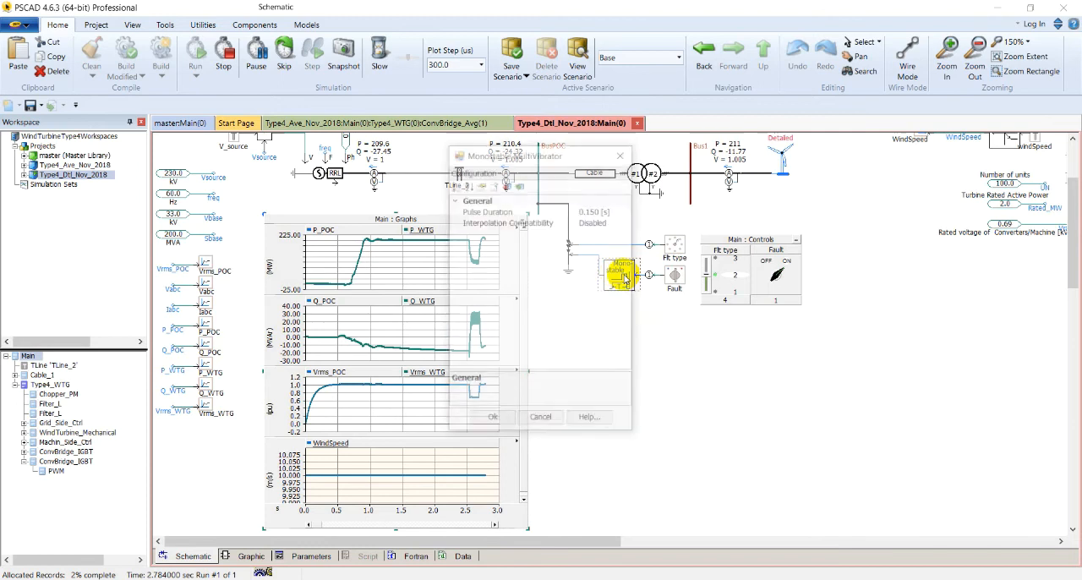
{"action": "left_click", "coordinate": [623, 92]}
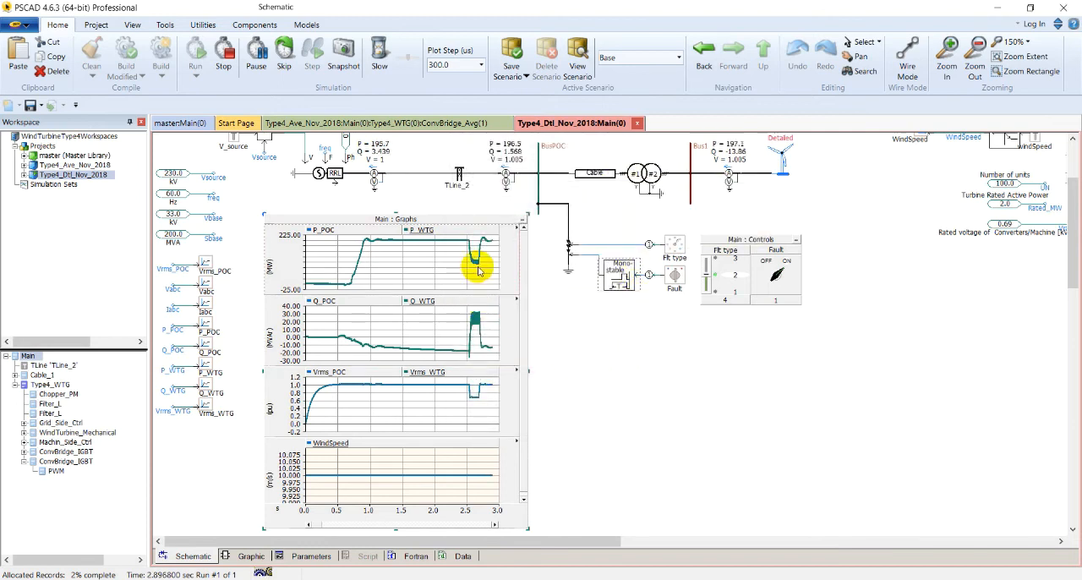
Enlarge the graph frame to inspect the fault response in power and voltage, and switch the fault control back off
{"action": "left_click_drag", "start_coordinate": [395, 213], "coordinate": [394, 193]}
{"action": "left_click", "coordinate": [343, 232]}
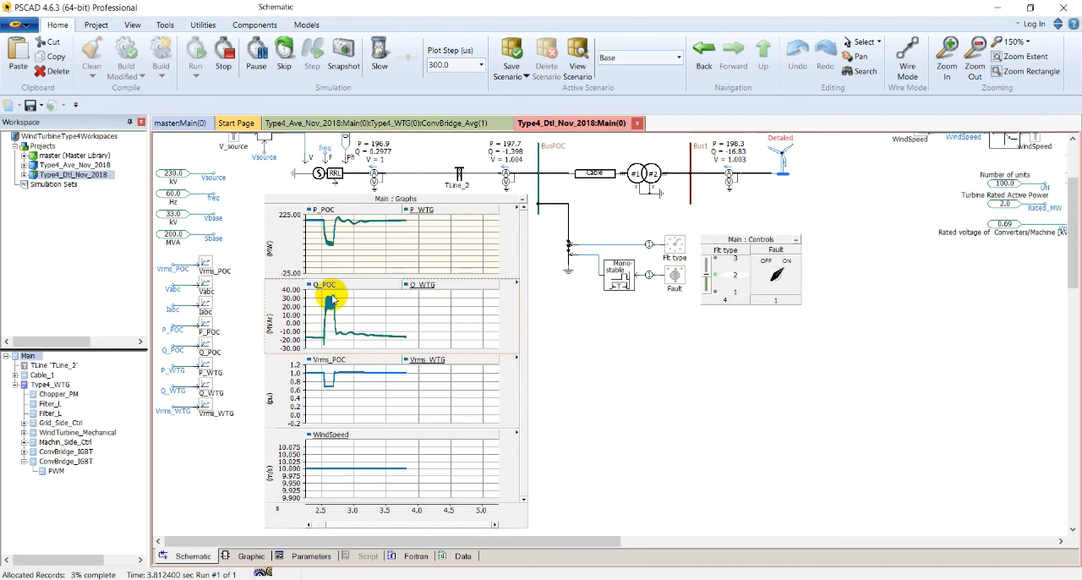
{"action": "mouse_move", "coordinate": [333, 300]}
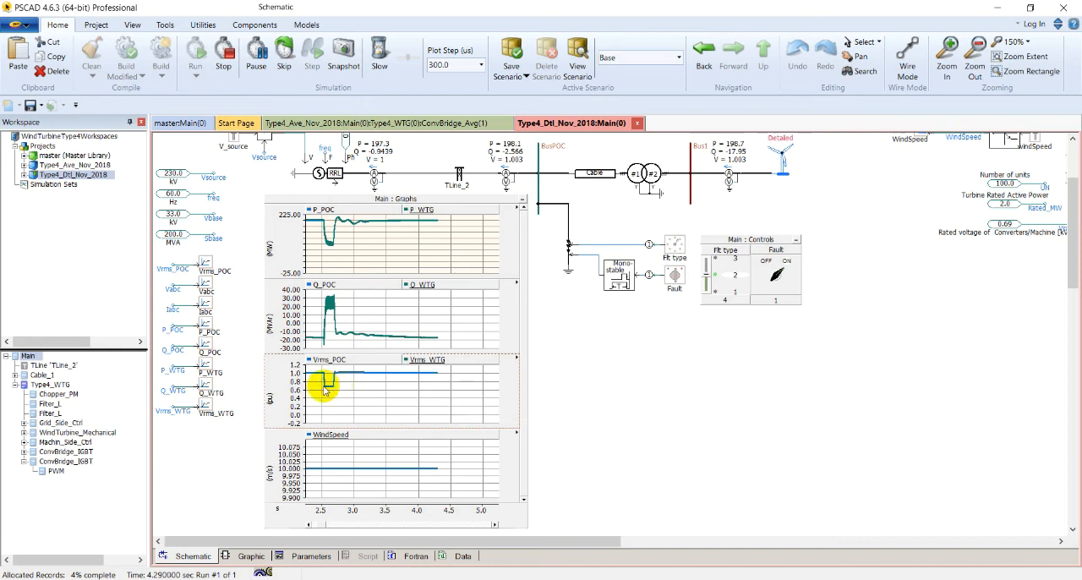
{"action": "left_click", "coordinate": [771, 272]}
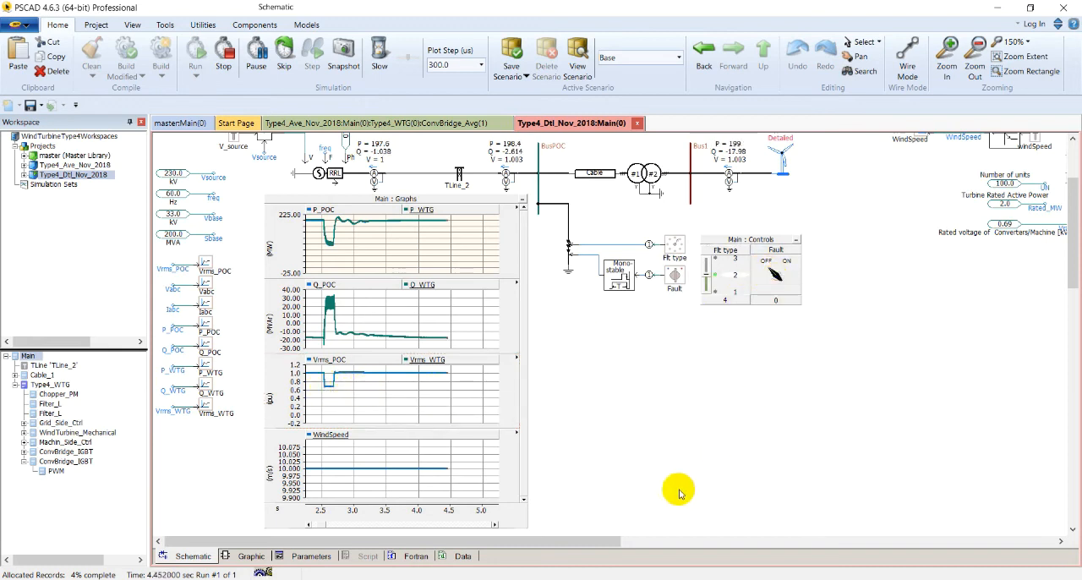
Lower the wind speed to 9.78 m/s and rescale the graph frame to show the whole run
{"action": "left_click_drag", "start_coordinate": [594, 547], "coordinate": [647, 544]}
{"action": "scroll", "coordinate": [834, 363], "scroll_direction": "up", "scroll_amount": 1}
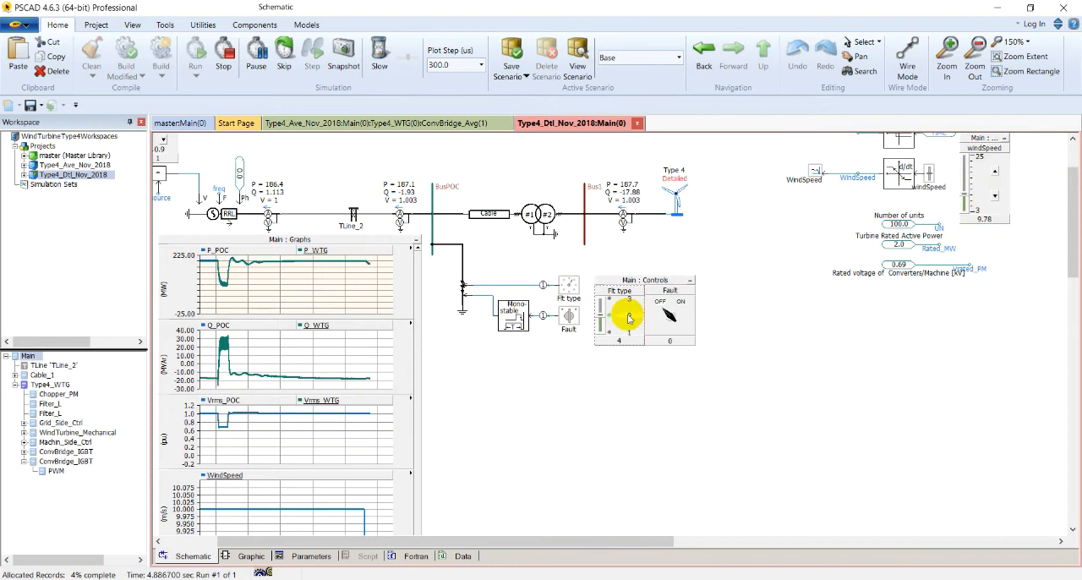
{"action": "scroll", "coordinate": [338, 440], "scroll_direction": "down", "scroll_amount": 1}
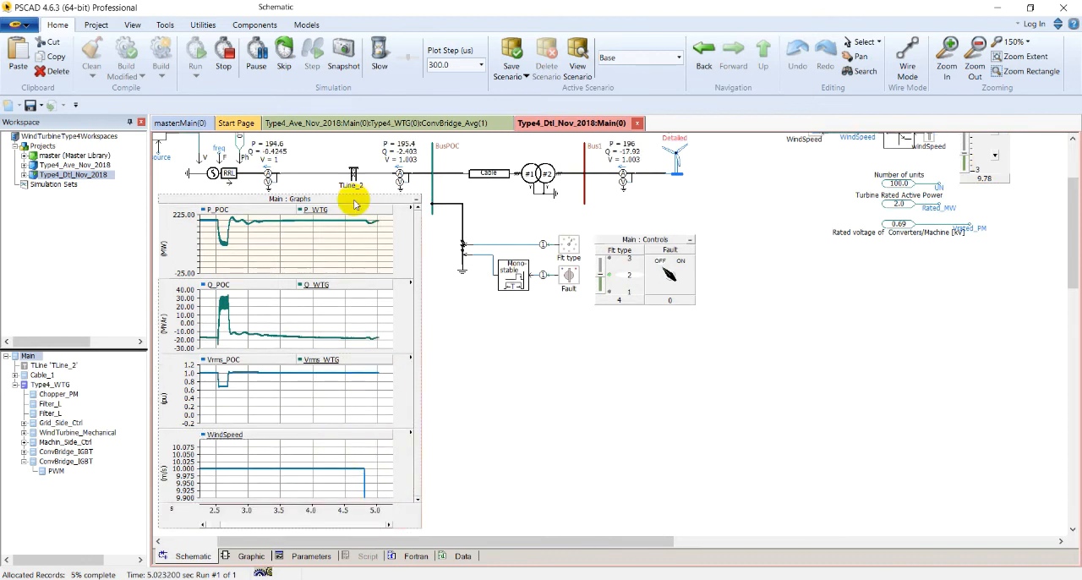
{"action": "left_click", "coordinate": [355, 202]}
{"action": "key", "text": "r"}
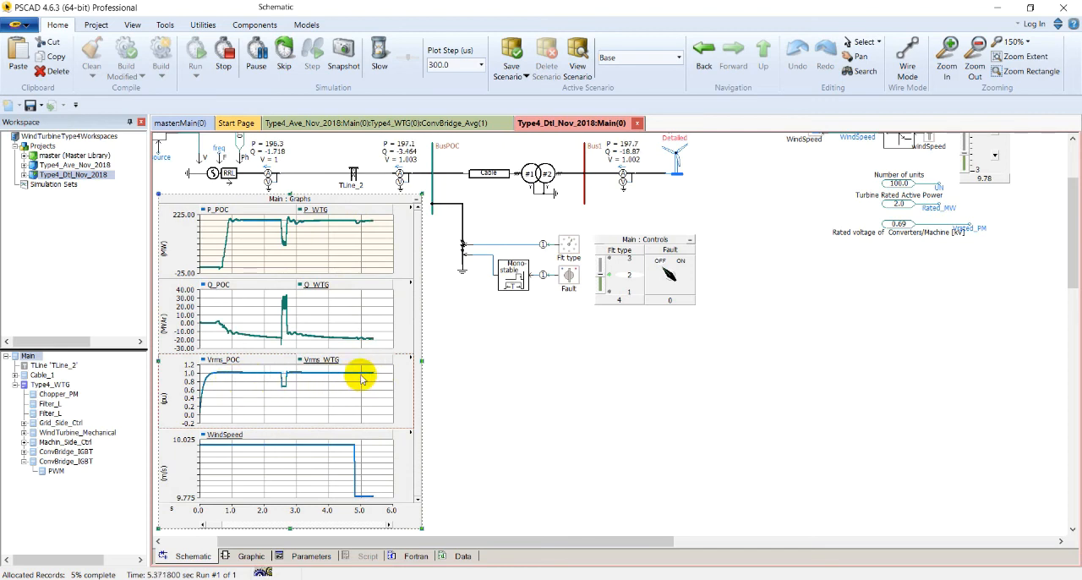
Reduce the wind speed to 8.9 m/s and rescale the graphs to follow the drop in active power
{"action": "mouse_move", "coordinate": [361, 380]}
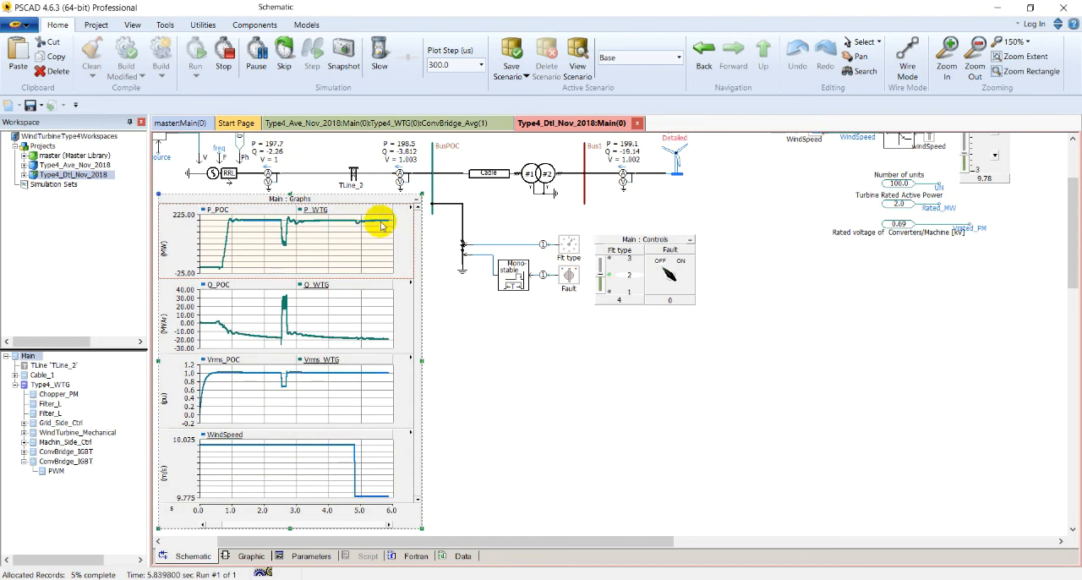
{"action": "mouse_move", "coordinate": [380, 225]}
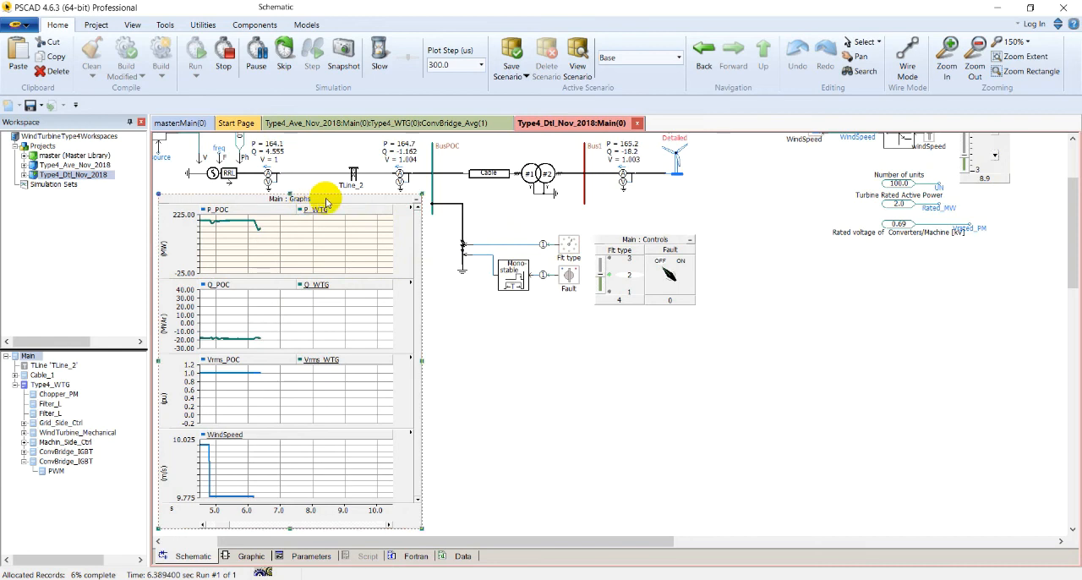
{"action": "key", "text": "r"}
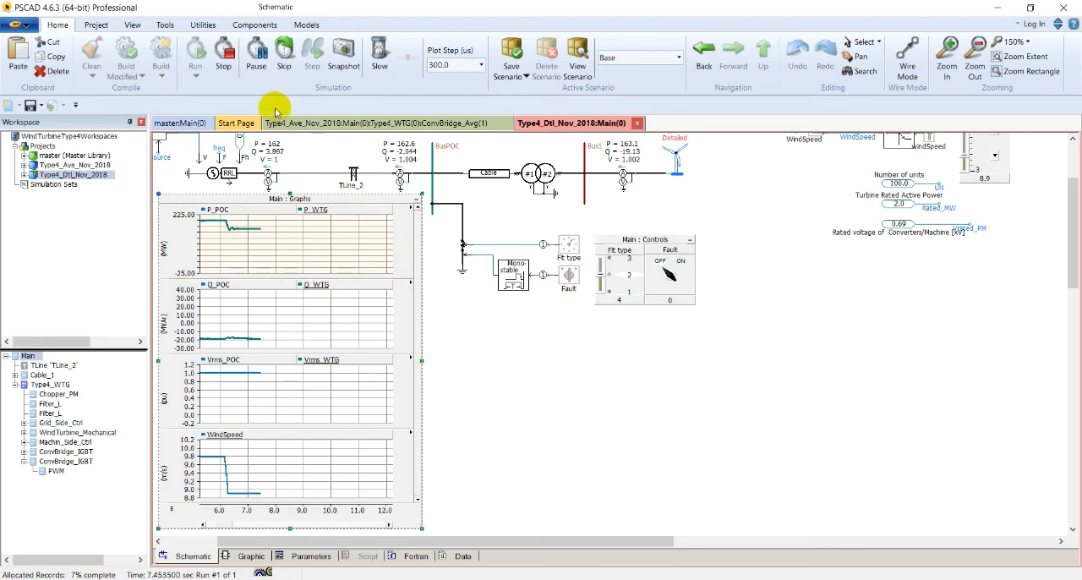
Stop the detailed model's simulation and open the main circuit of the Type4_Ave_Nov_2018 project
{"action": "left_click", "coordinate": [225, 57]}
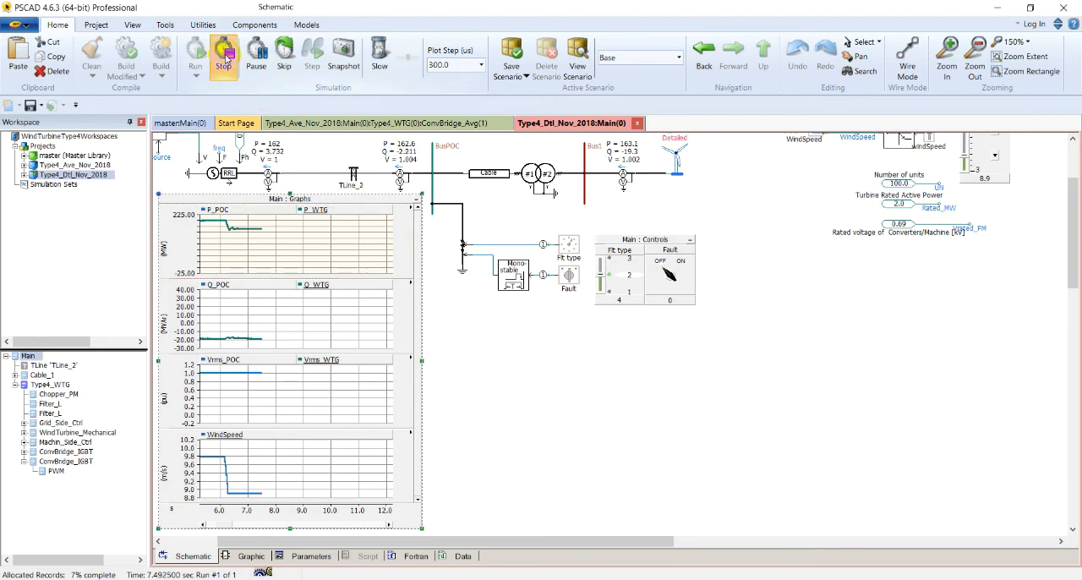
{"action": "double_click", "coordinate": [70, 158]}
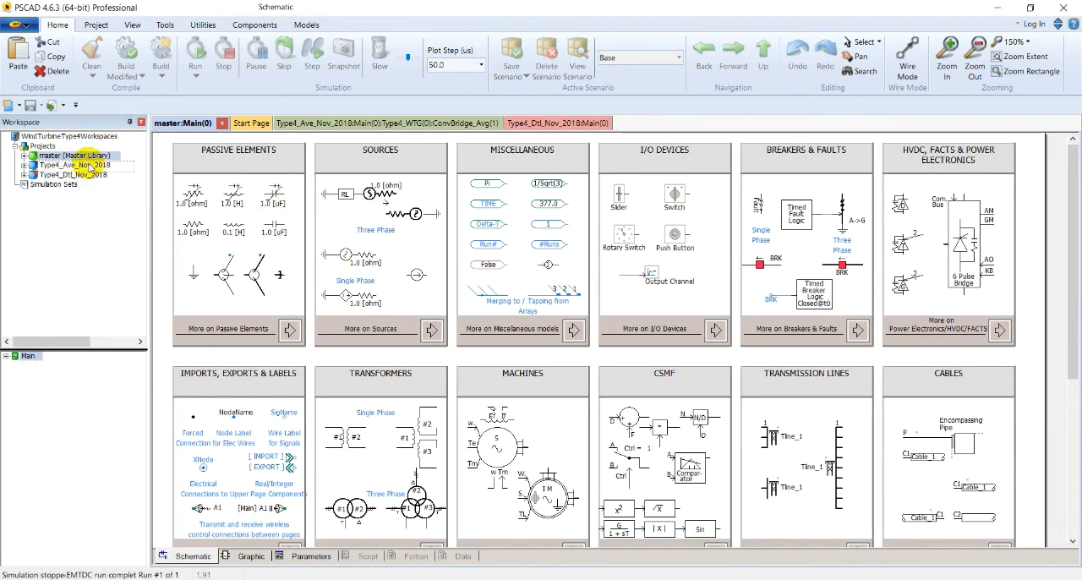
{"action": "double_click", "coordinate": [89, 164]}
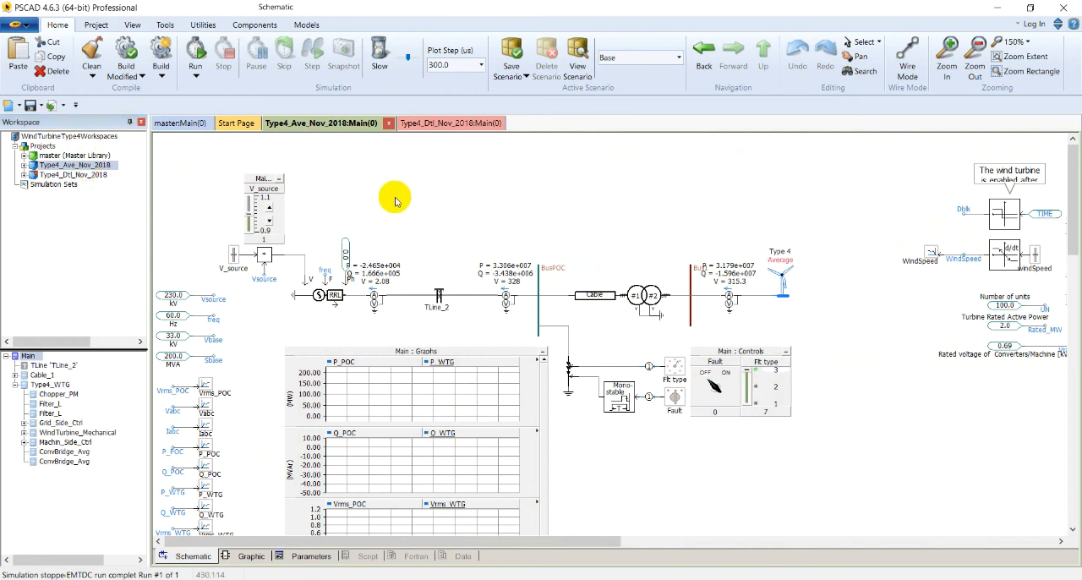
{"action": "scroll", "coordinate": [395, 200], "scroll_direction": "down", "scroll_amount": 2}
{"action": "scroll", "coordinate": [395, 201], "scroll_direction": "up", "scroll_amount": 1}
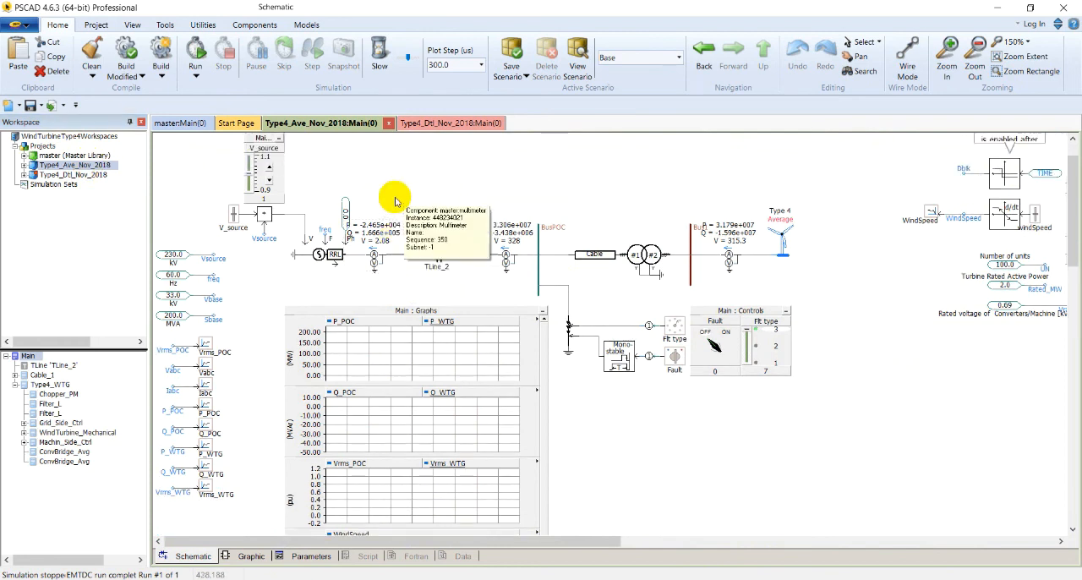
{"action": "scroll", "coordinate": [386, 186], "scroll_direction": "down", "scroll_amount": 1}
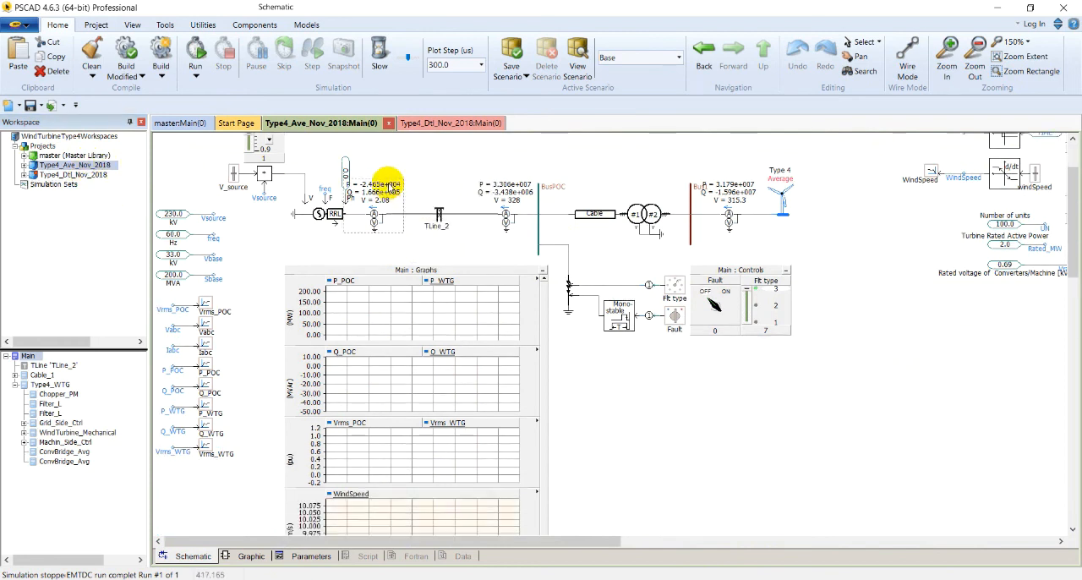
Run the average model's simulation, dismiss the build messages and watch its start-up in the power and voltage graphs
{"action": "left_click", "coordinate": [195, 64]}
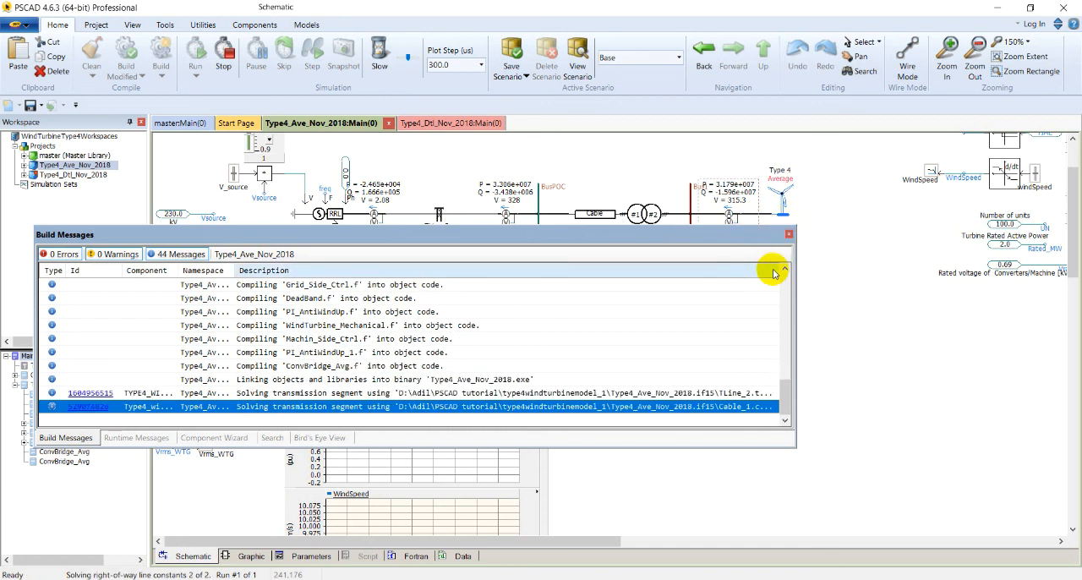
{"action": "left_click", "coordinate": [610, 341]}
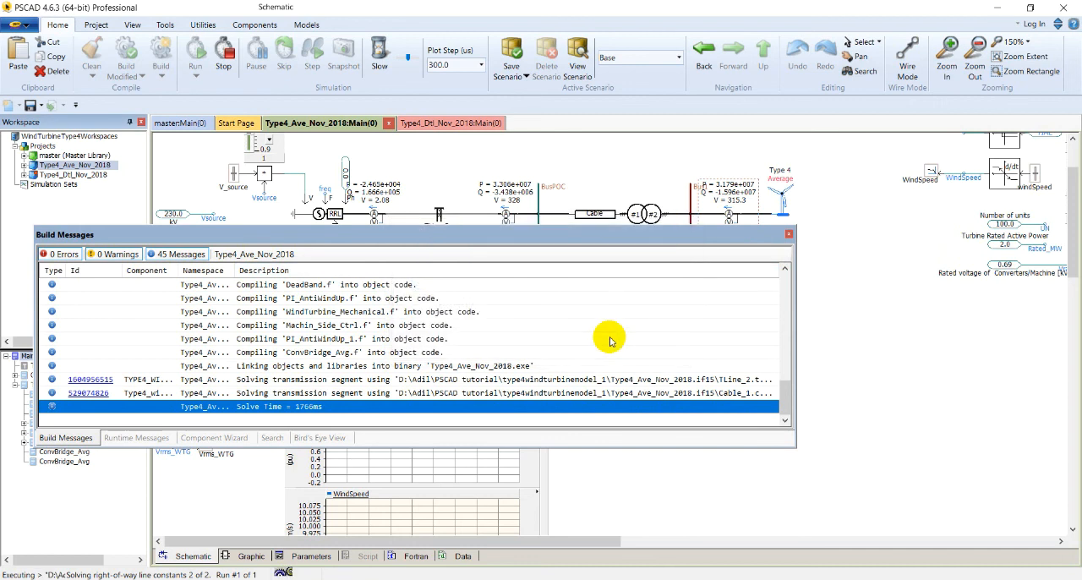
{"action": "left_click", "coordinate": [789, 235]}
{"action": "scroll", "coordinate": [377, 425], "scroll_direction": "down", "scroll_amount": 1}
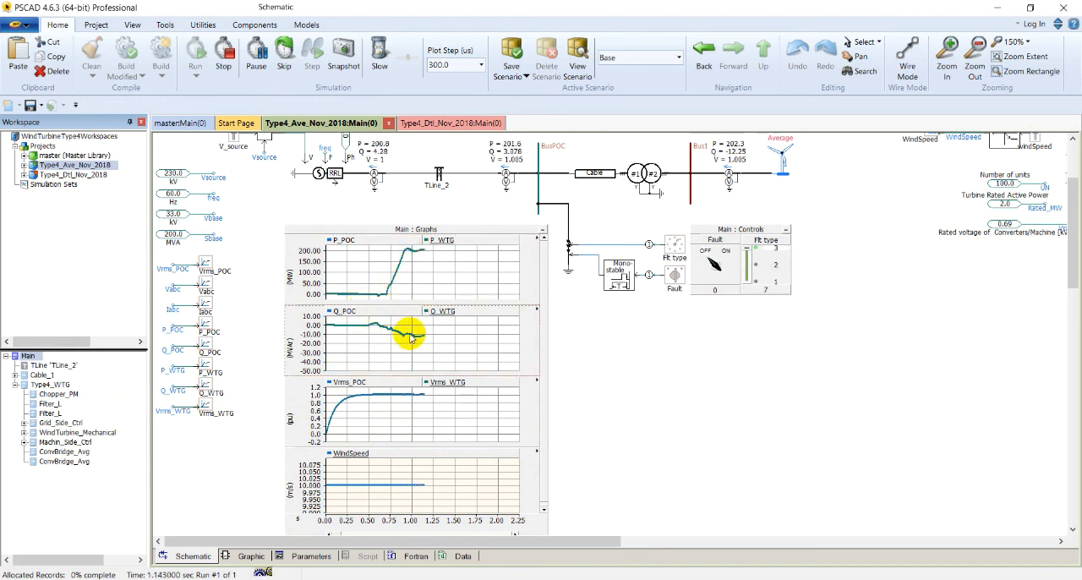
{"action": "mouse_move", "coordinate": [416, 290]}
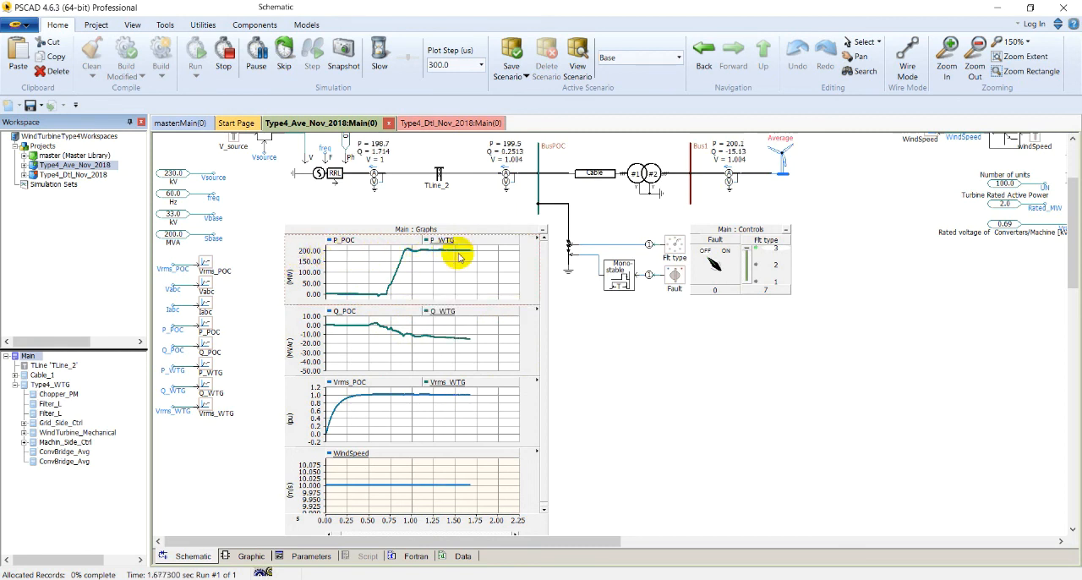
Watch the average model's power graphs settle, keep the fault type at position 3 and switch on the fault at BusPOC
{"action": "mouse_move", "coordinate": [454, 266]}
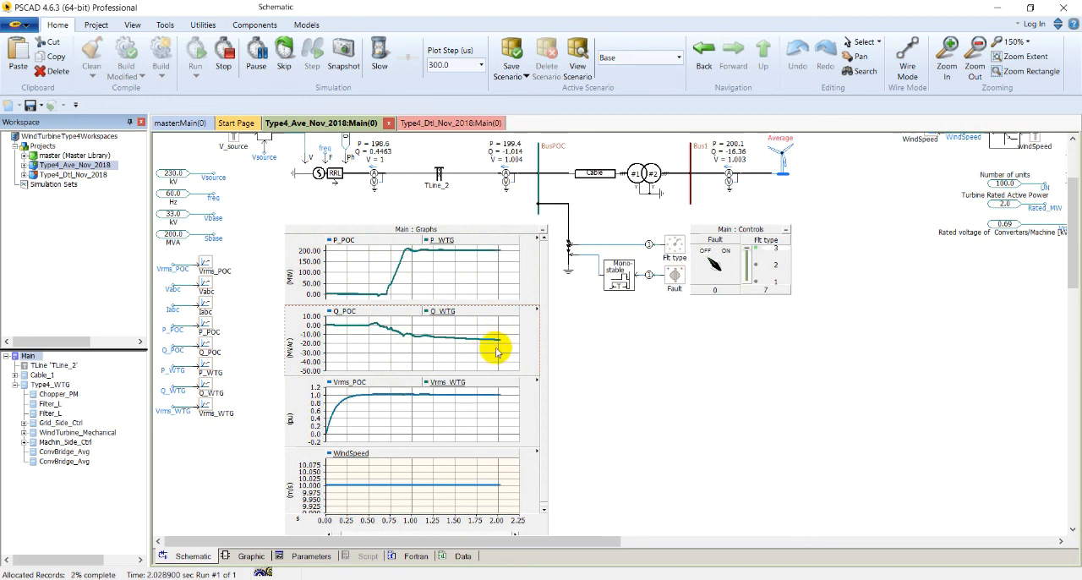
{"action": "mouse_move", "coordinate": [498, 352]}
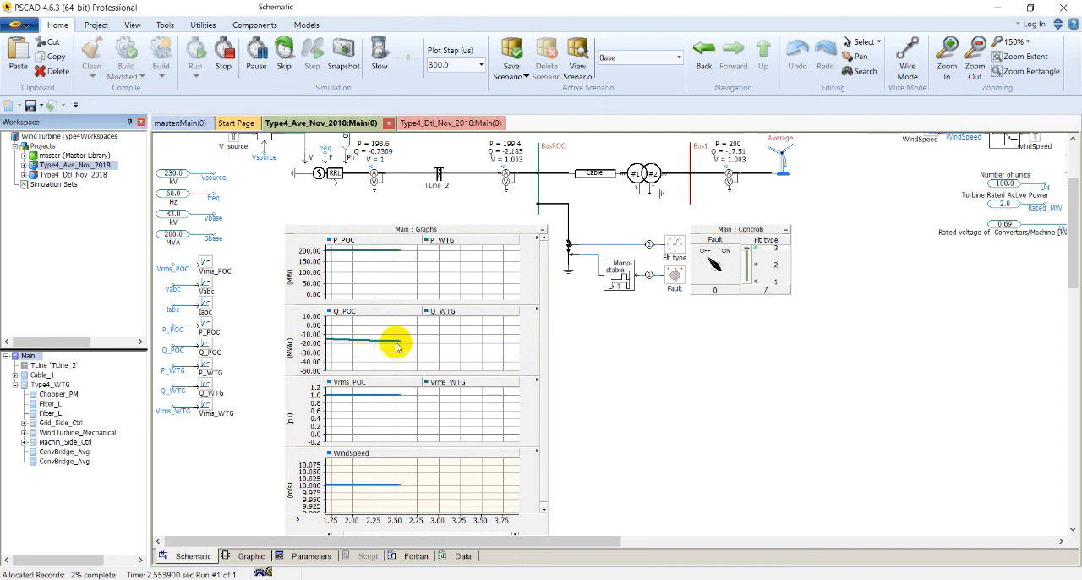
{"action": "mouse_move", "coordinate": [424, 345]}
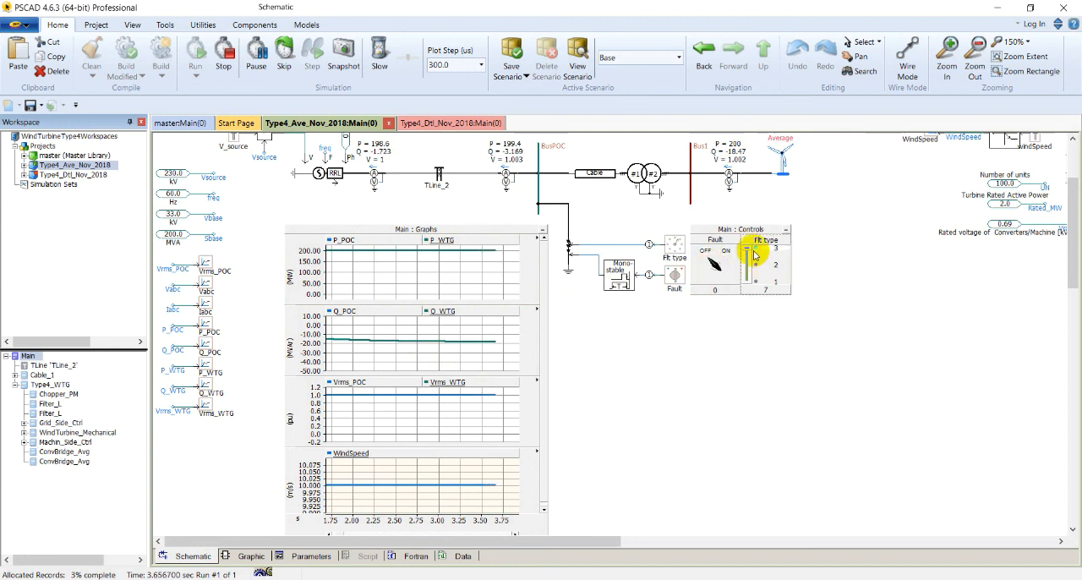
{"action": "left_click_drag", "start_coordinate": [752, 256], "coordinate": [764, 285]}
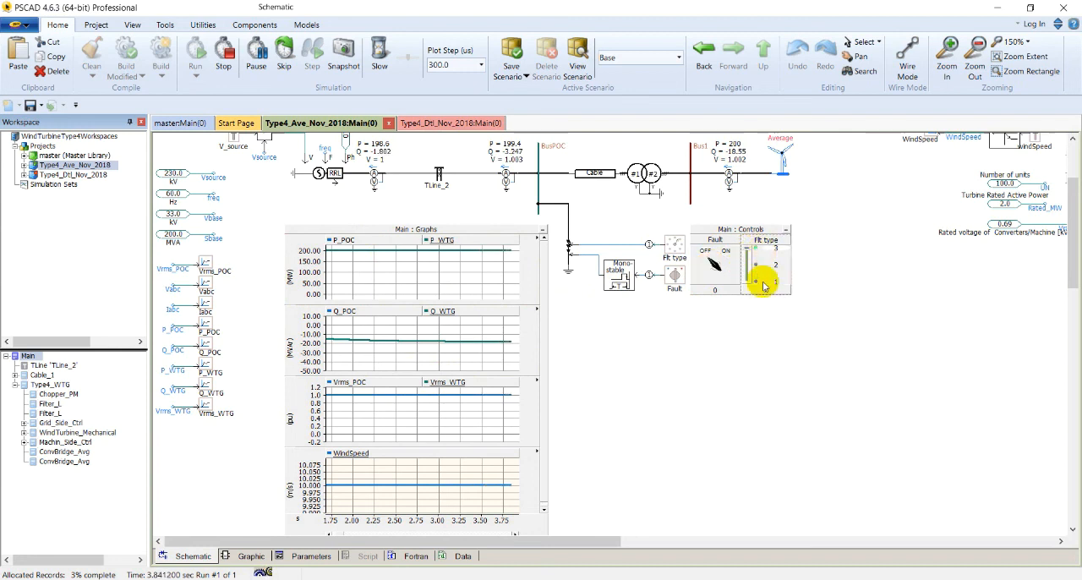
{"action": "left_click", "coordinate": [715, 263]}
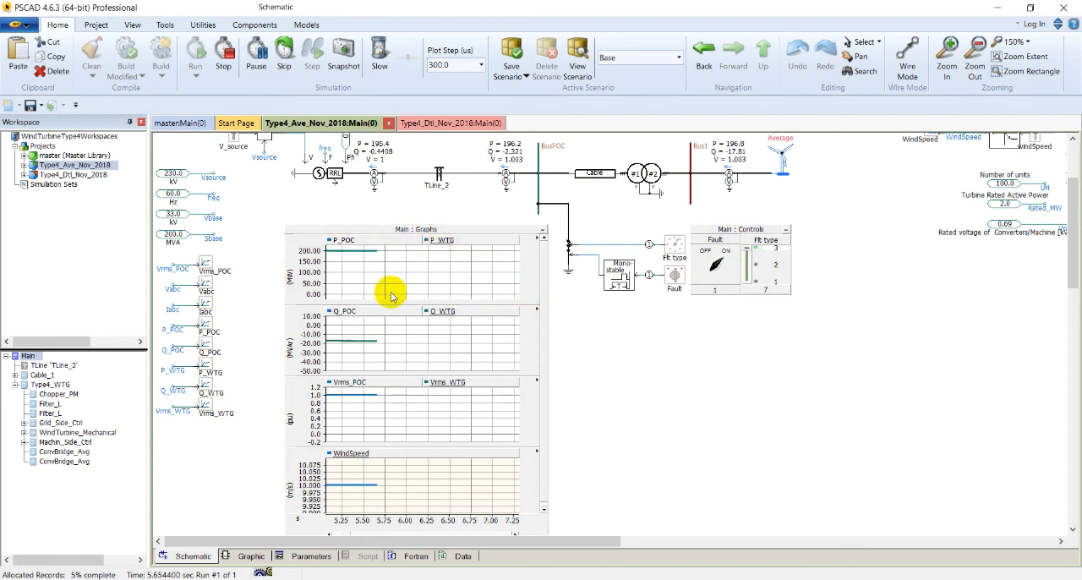
{"action": "mouse_move", "coordinate": [391, 296]}
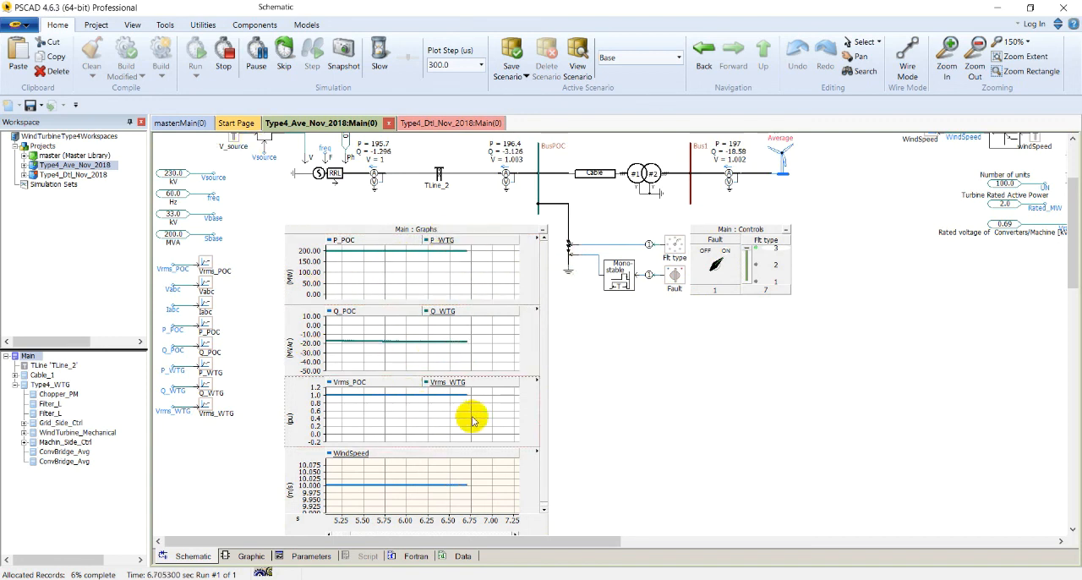
Move the graph frame next to the wind speed slider so both are in view
{"action": "scroll", "coordinate": [520, 375], "scroll_direction": "down", "scroll_amount": 1}
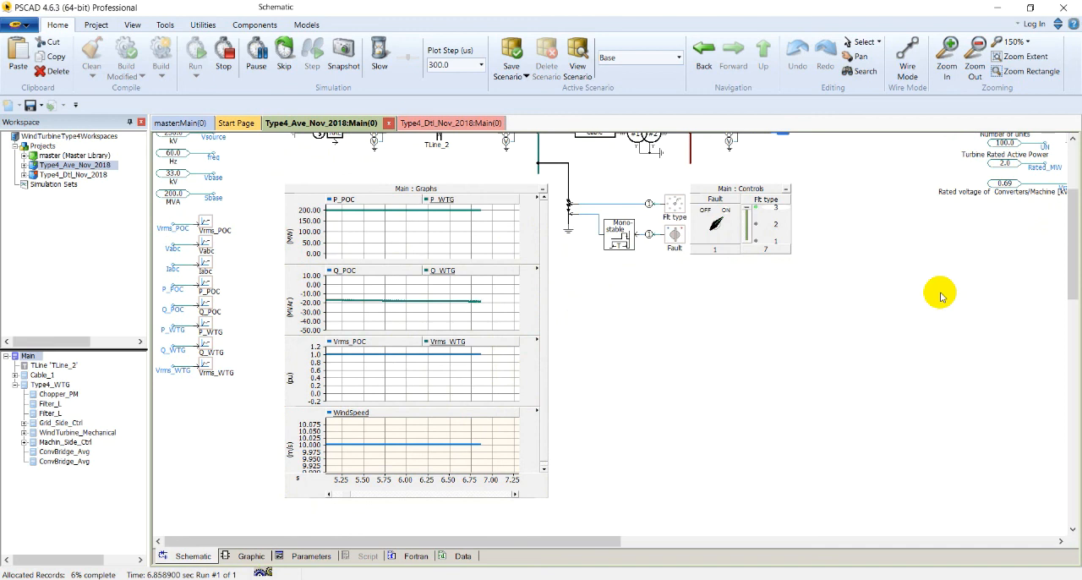
{"action": "left_click_drag", "start_coordinate": [1068, 261], "coordinate": [1072, 235]}
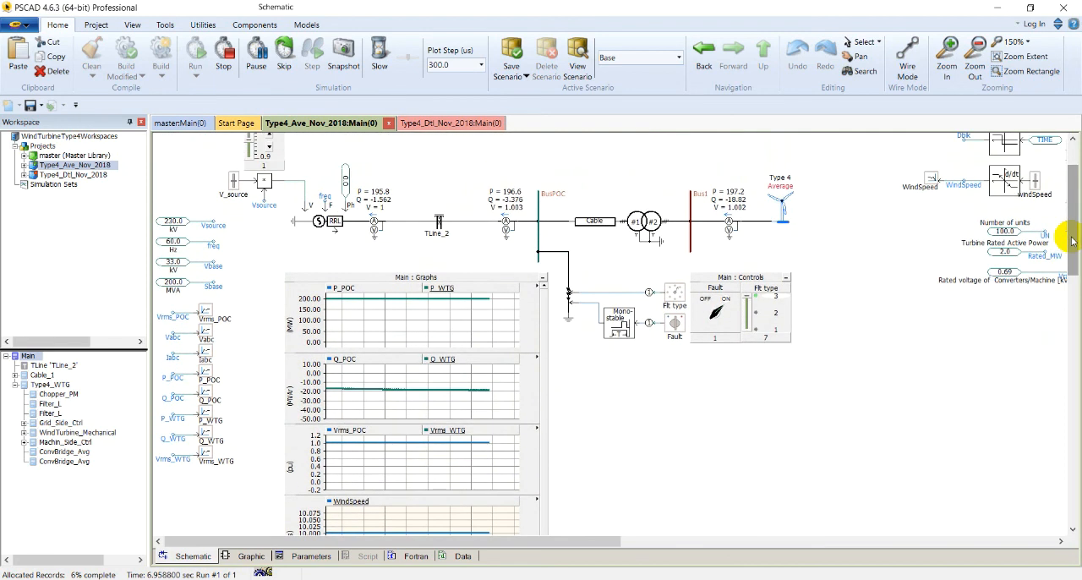
{"action": "scroll", "coordinate": [1047, 184], "scroll_direction": "up", "scroll_amount": 1}
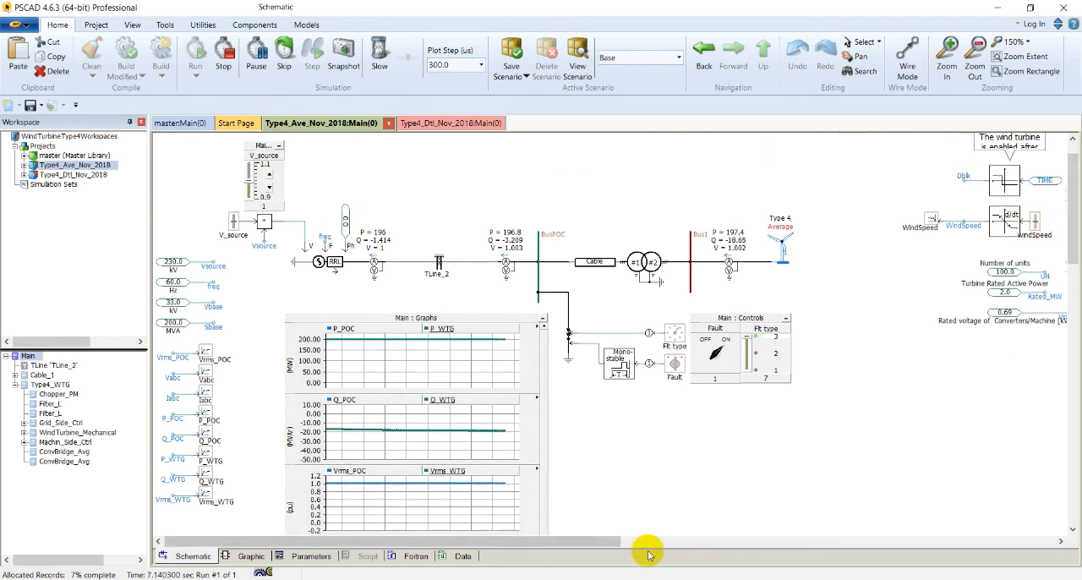
{"action": "left_click_drag", "start_coordinate": [592, 541], "coordinate": [624, 541]}
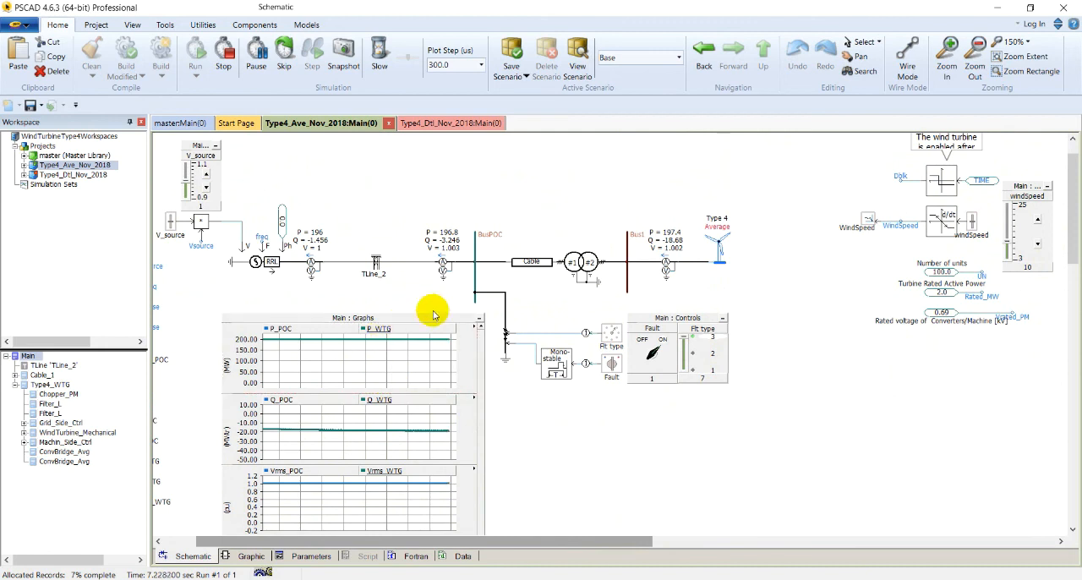
{"action": "left_click_drag", "start_coordinate": [434, 322], "coordinate": [810, 169]}
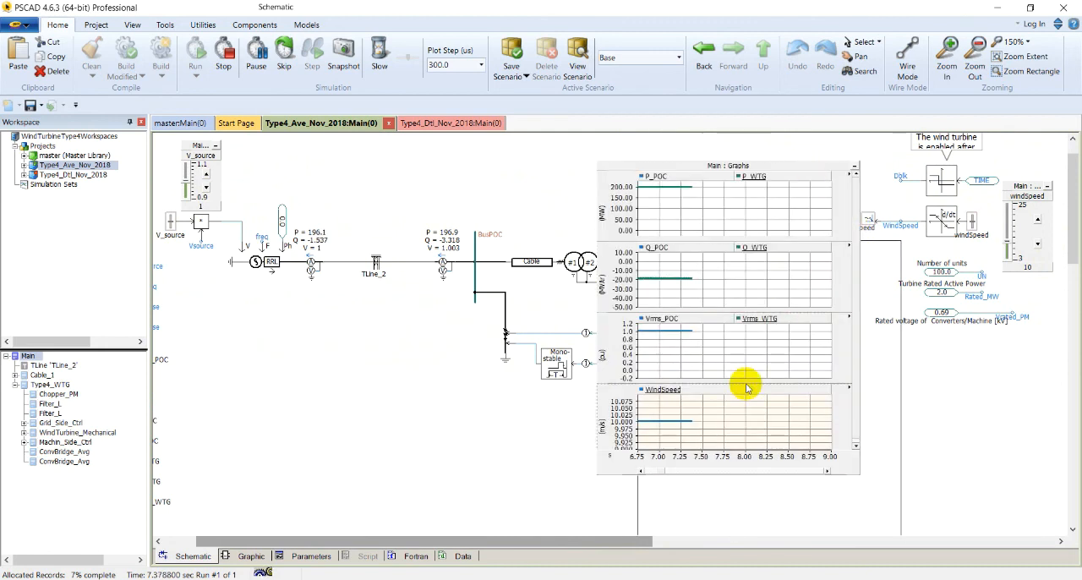
{"action": "left_click_drag", "start_coordinate": [627, 534], "coordinate": [705, 537]}
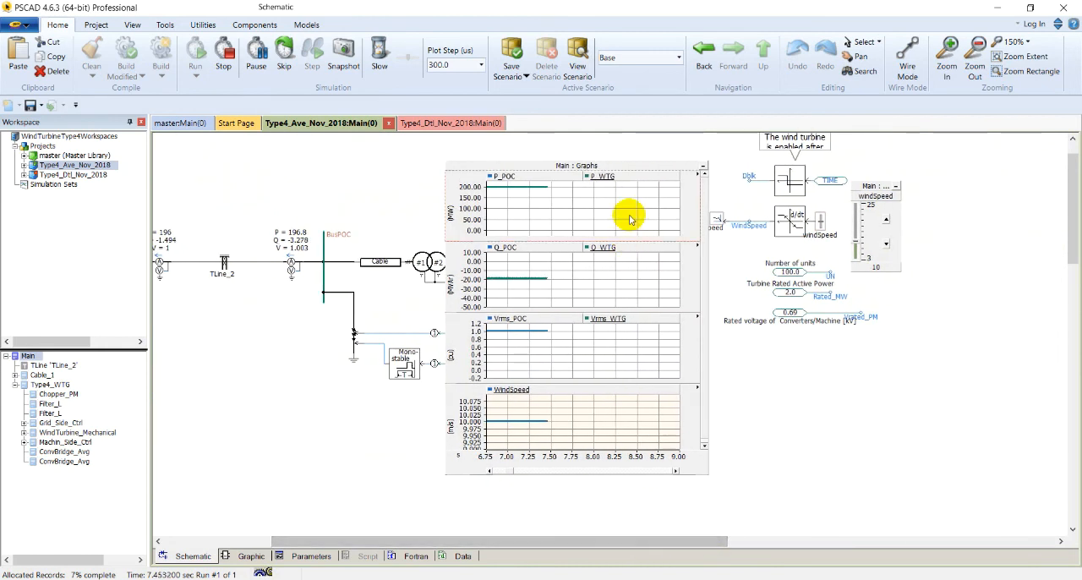
Lower the average model's wind speed to 9.12 m/s and rescale the graphs to show the whole run and the wind speed drop
{"action": "left_click", "coordinate": [650, 167]}
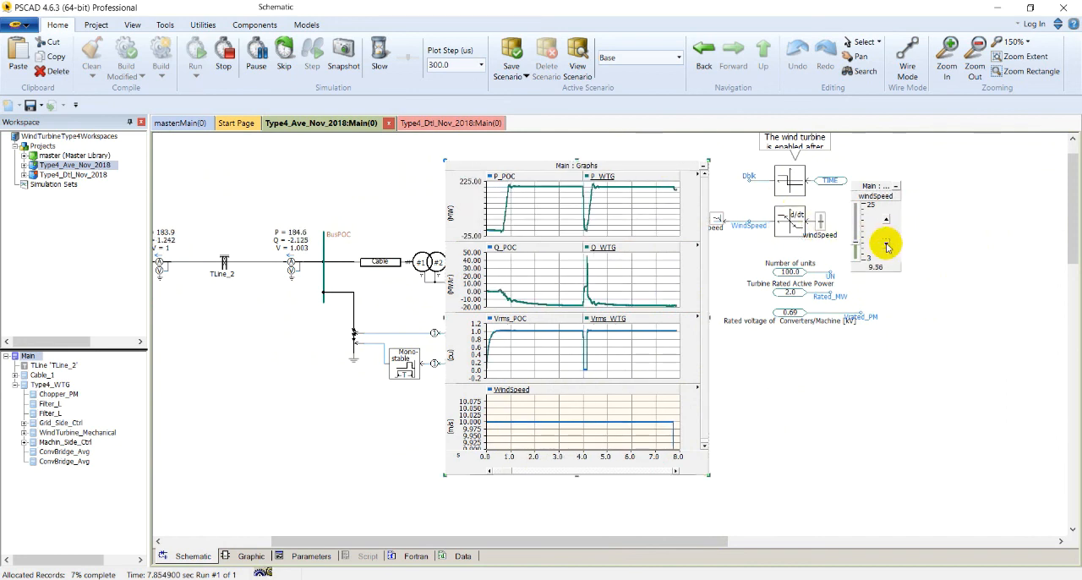
{"action": "left_click", "coordinate": [644, 167]}
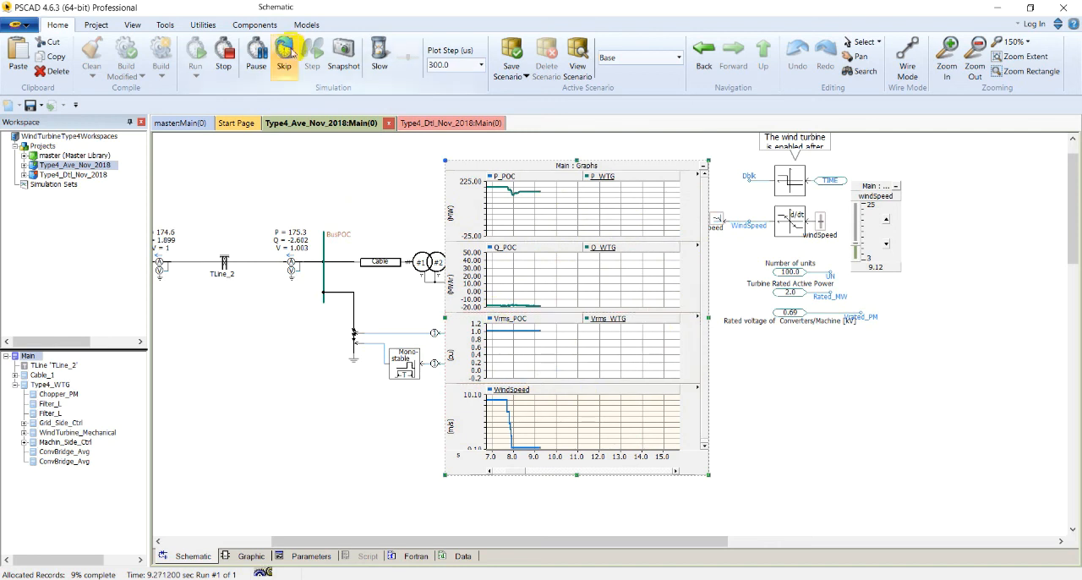
Stop the average model's simulation and reposition the graph frame clear of the wind speed components
{"action": "left_click", "coordinate": [234, 56]}
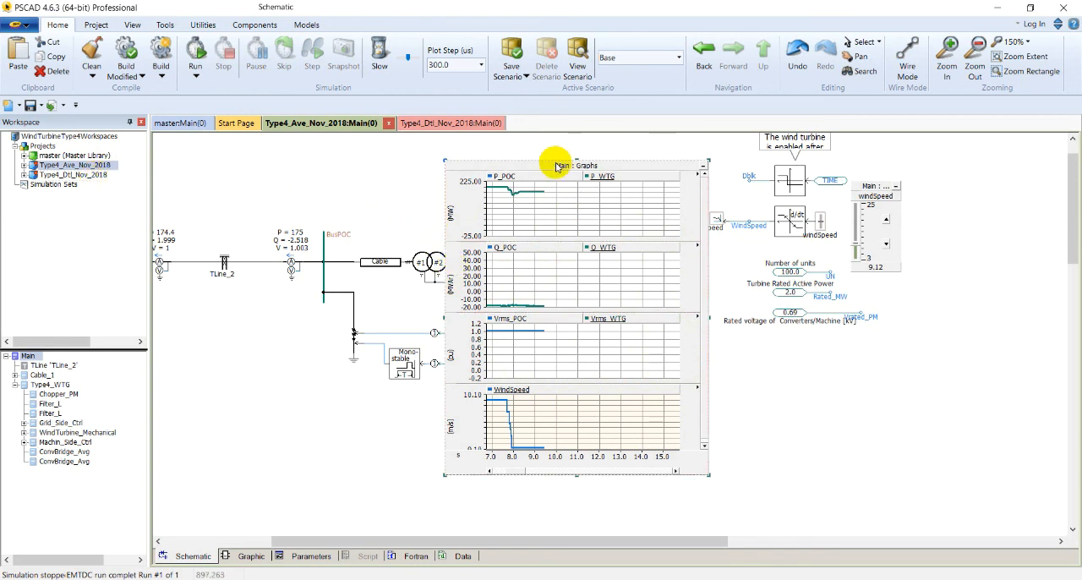
{"action": "left_click_drag", "start_coordinate": [556, 164], "coordinate": [601, 169]}
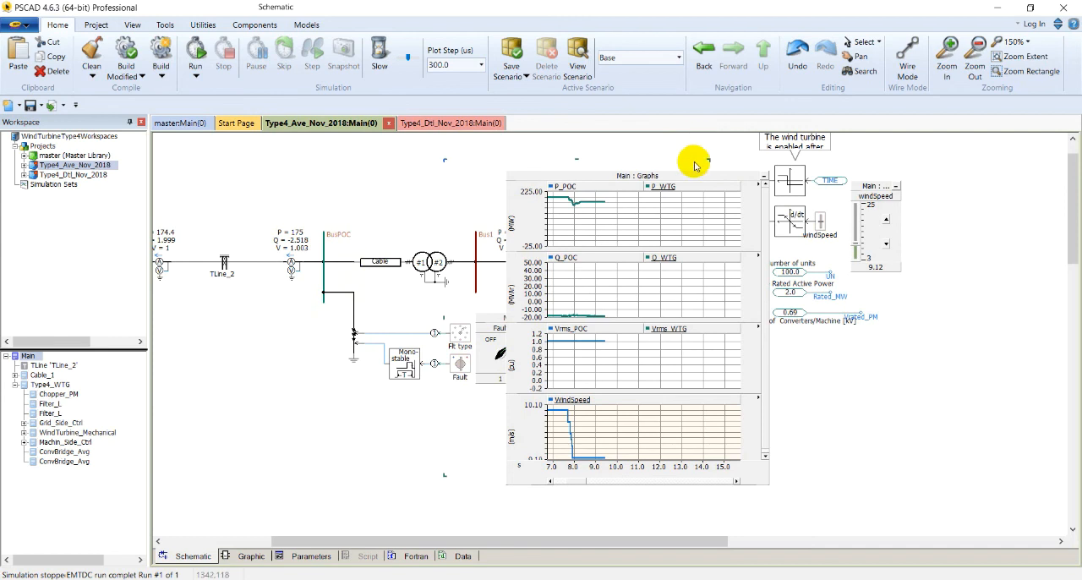
{"action": "left_click_drag", "start_coordinate": [690, 174], "coordinate": [617, 164]}
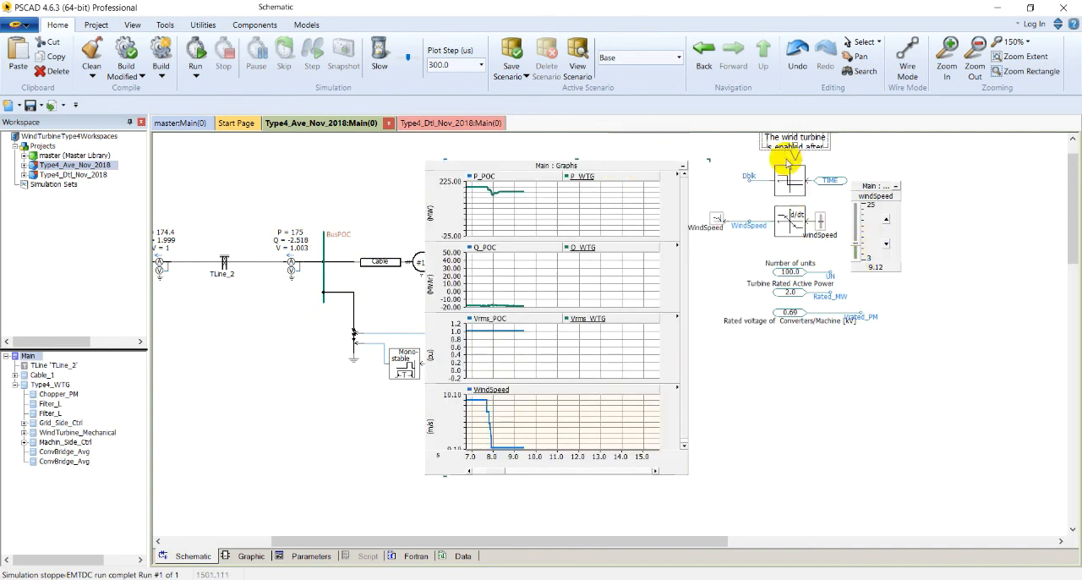